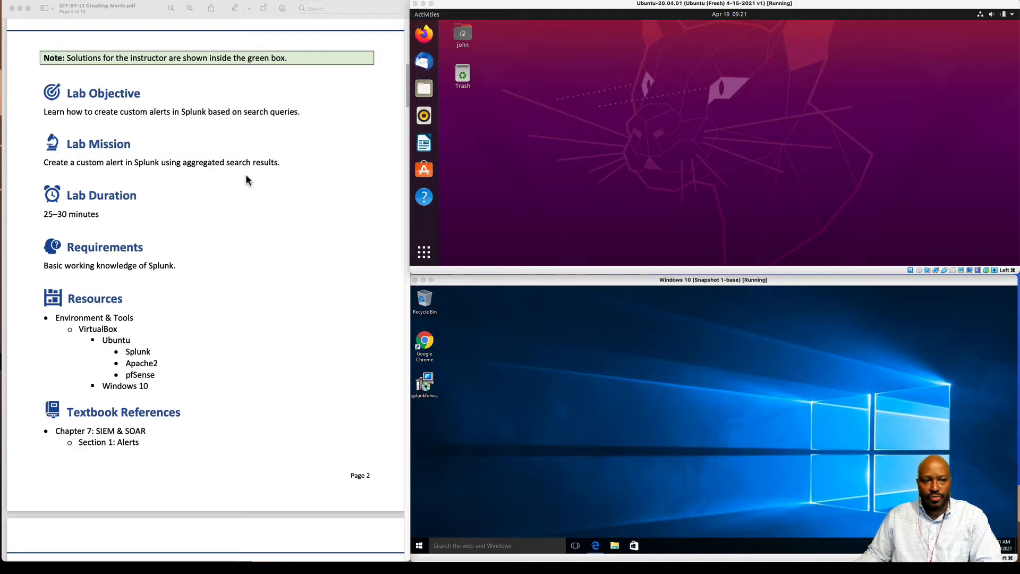
# - Read the lab's objective, mission, requirements and resources through to the first instructions of Lab Task 1
pyautogui.scroll(-1, 246, 177)
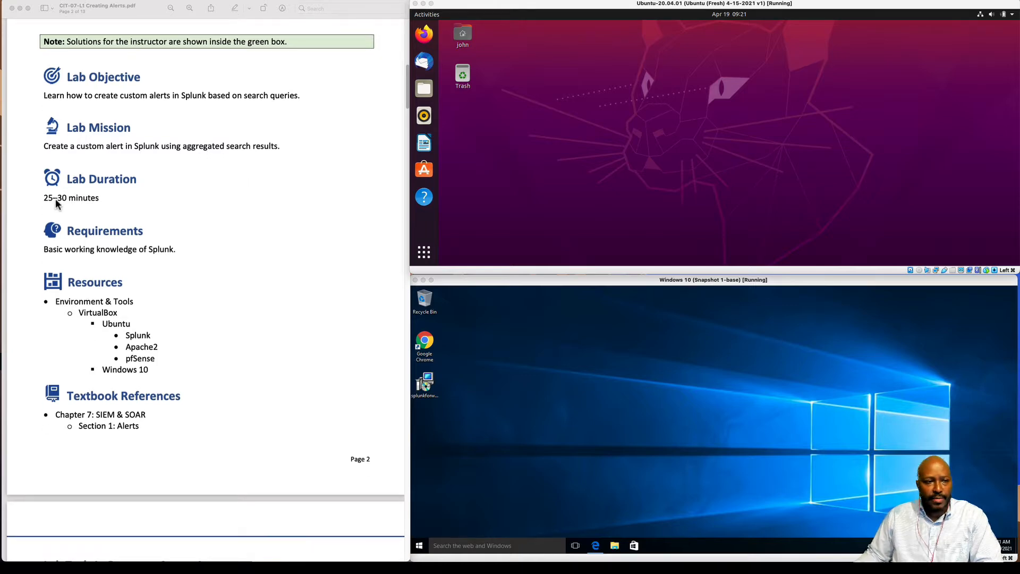
pyautogui.scroll(-4, 69, 202)
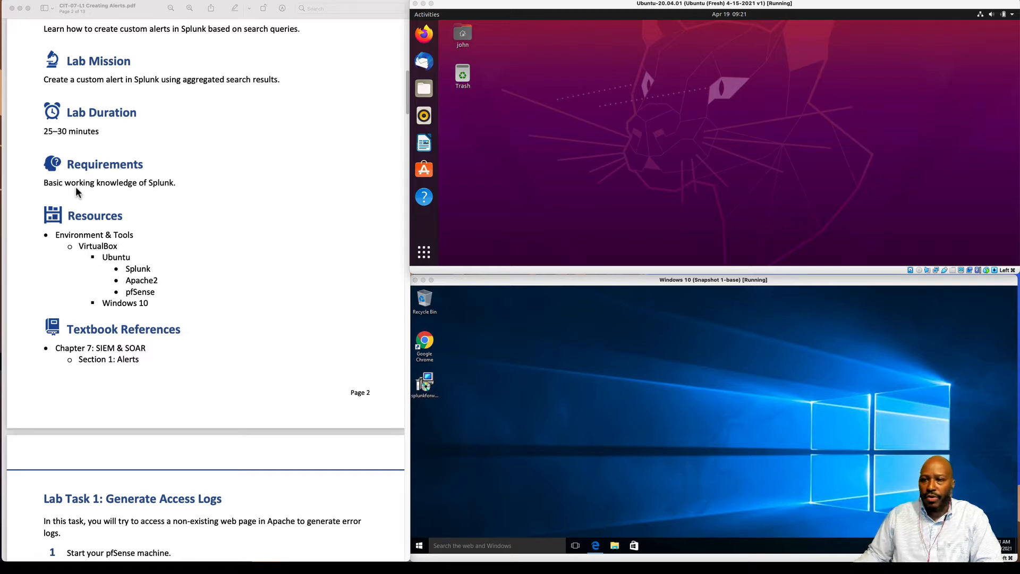
pyautogui.scroll(-3, 90, 192)
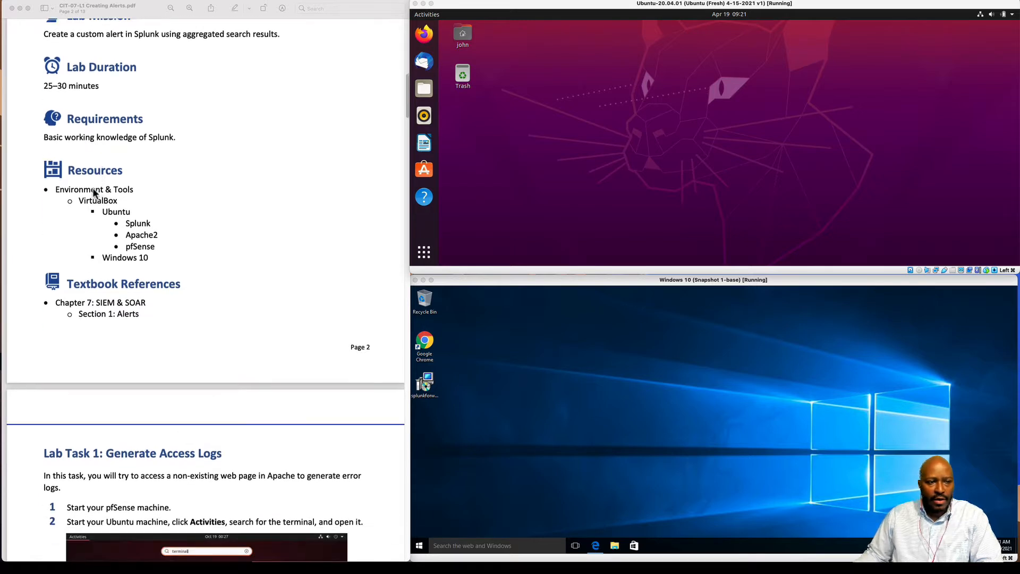
pyautogui.scroll(-1, 116, 201)
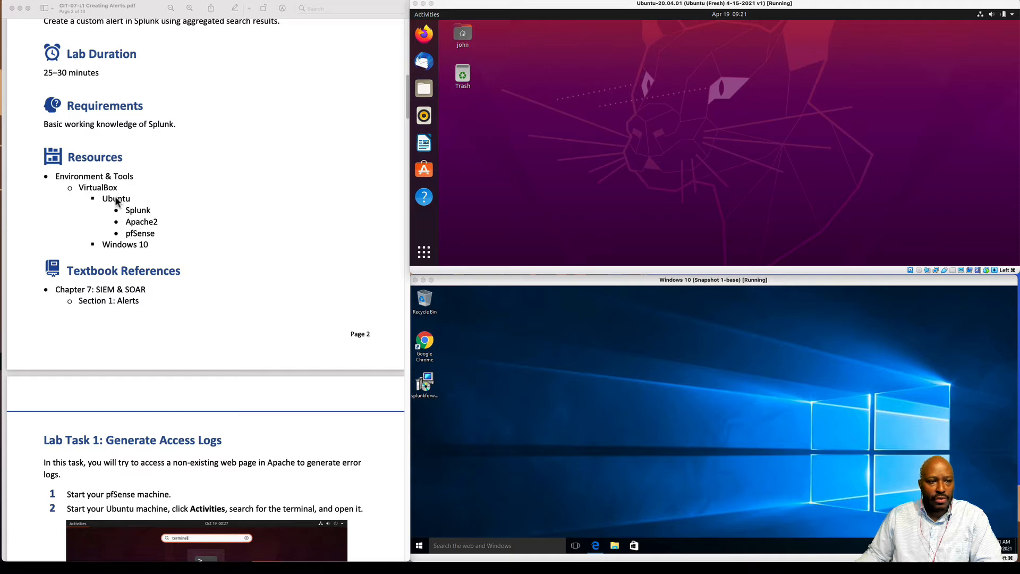
pyautogui.click(621, 172)
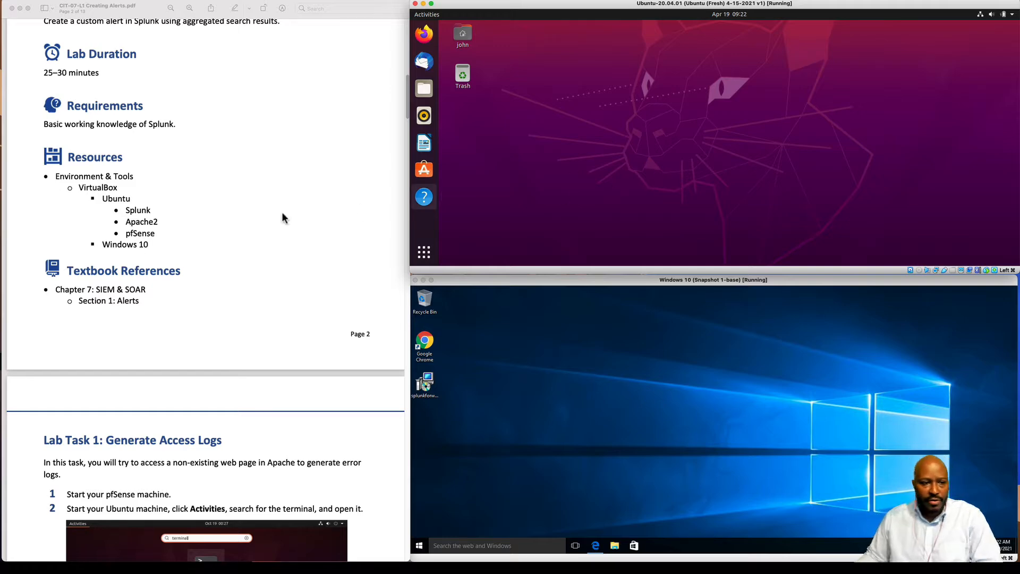
pyautogui.click(694, 359)
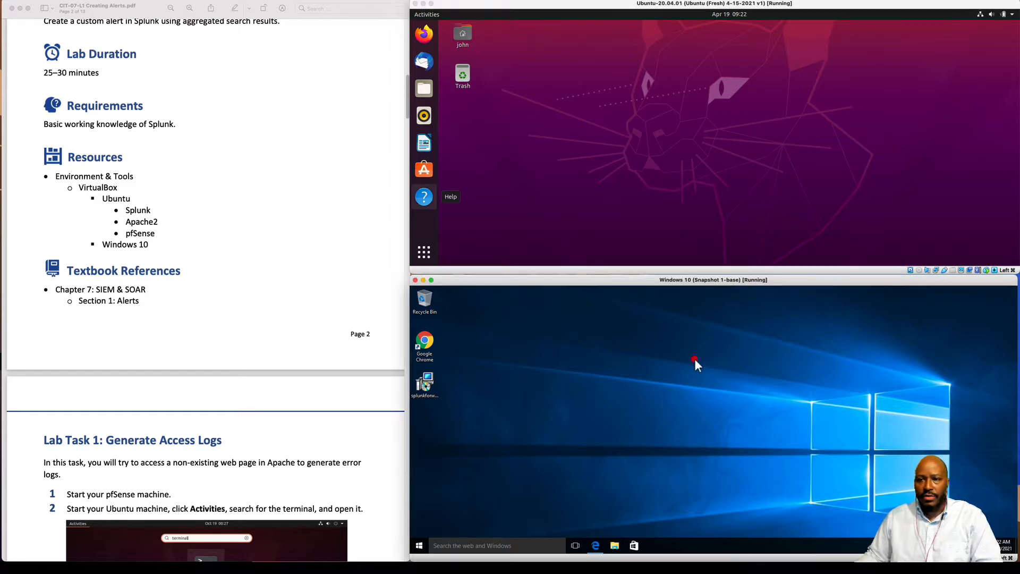
pyautogui.scroll(-2, 199, 332)
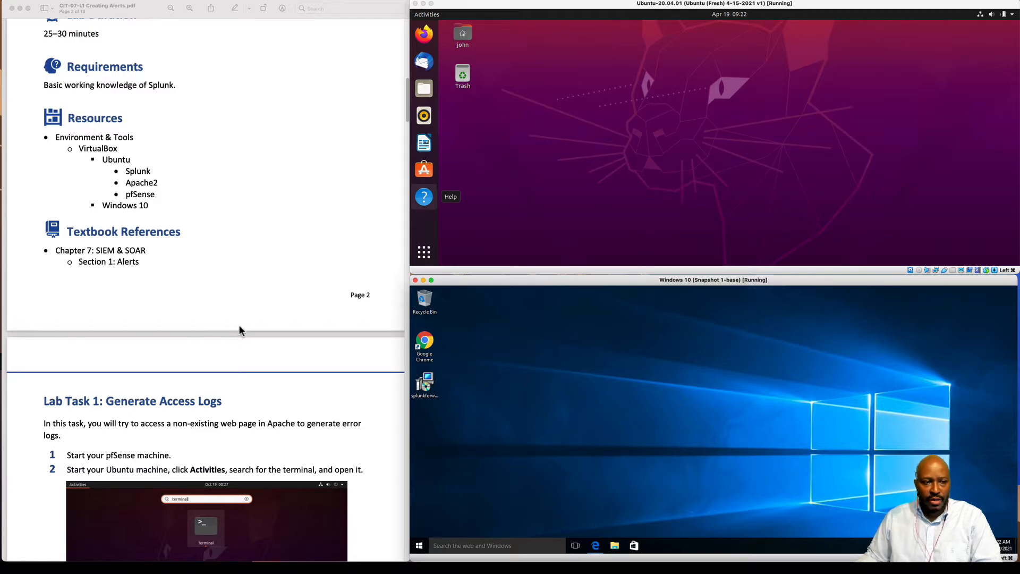
pyautogui.scroll(-10, 213, 332)
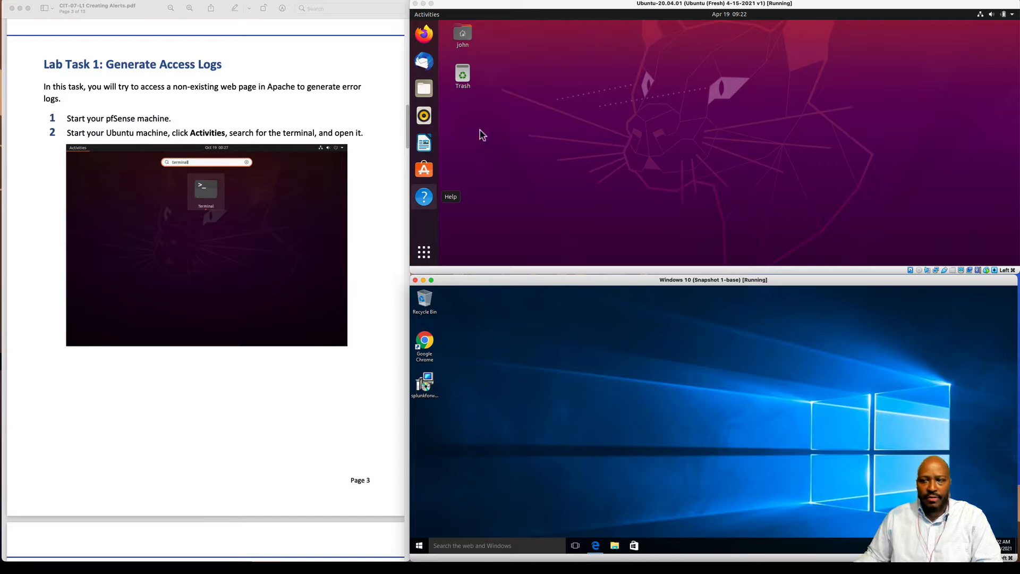
# - Check in VirtualBox Manager whether the pfsense, Windows 10 and Ubuntu machines are running, and put the manager away
pyautogui.moveTo(1010, 145)
pyautogui.click(1007, 33)
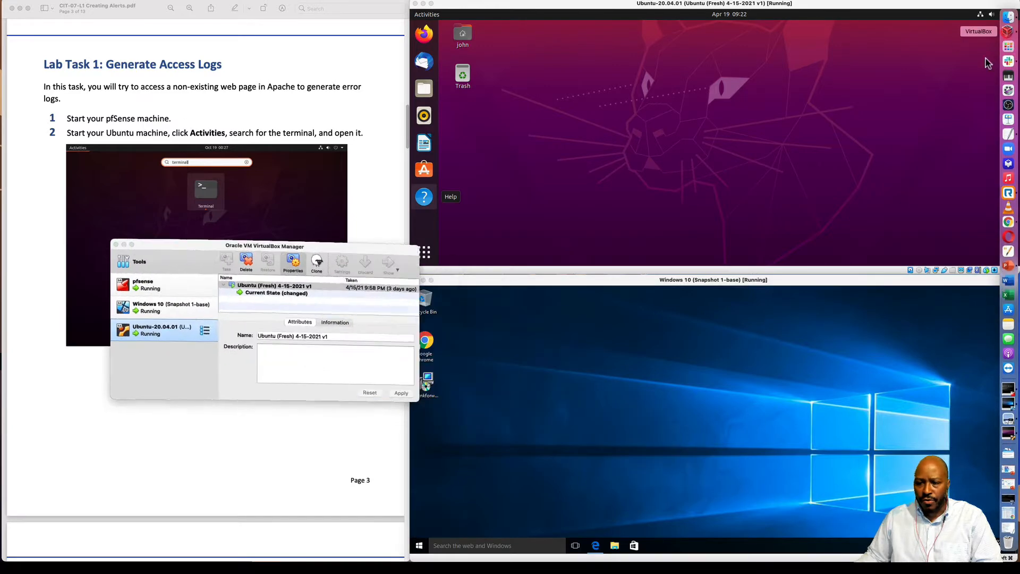
pyautogui.moveTo(238, 246); pyautogui.dragTo(650, 76)
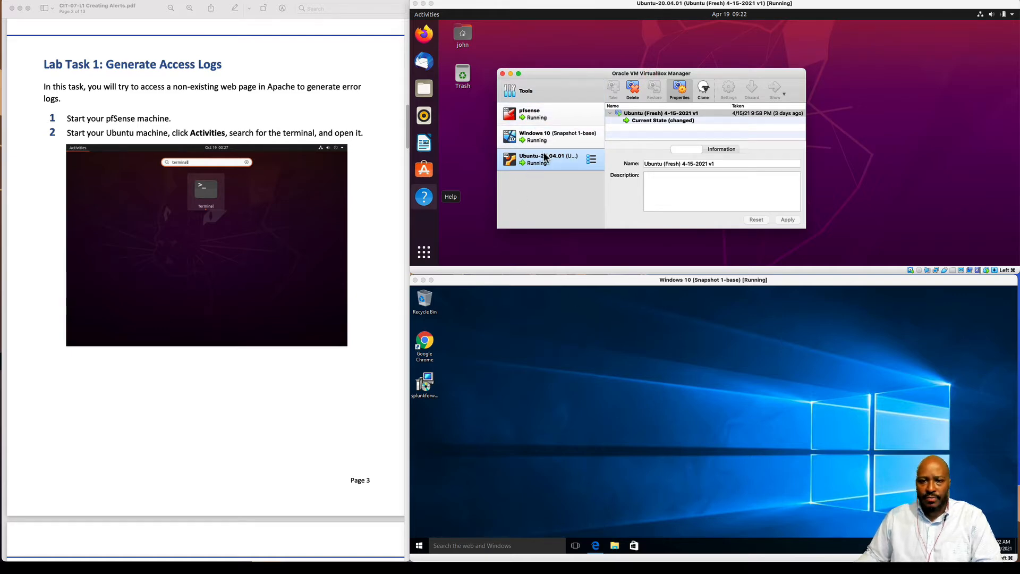
pyautogui.click(510, 73)
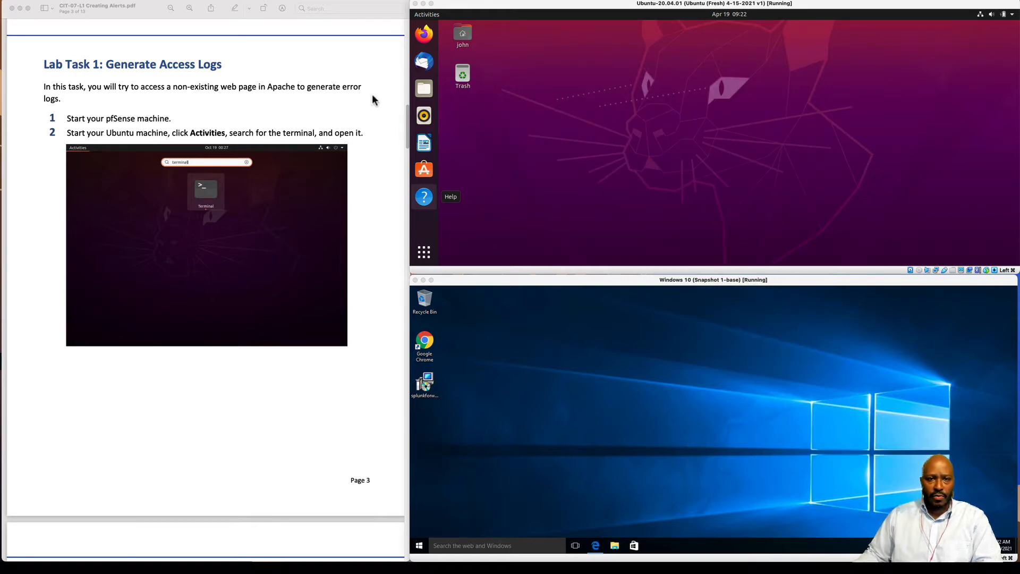
# - Find Terminal by searching for "term" on the Ubuntu machine and open it
pyautogui.click(529, 136)
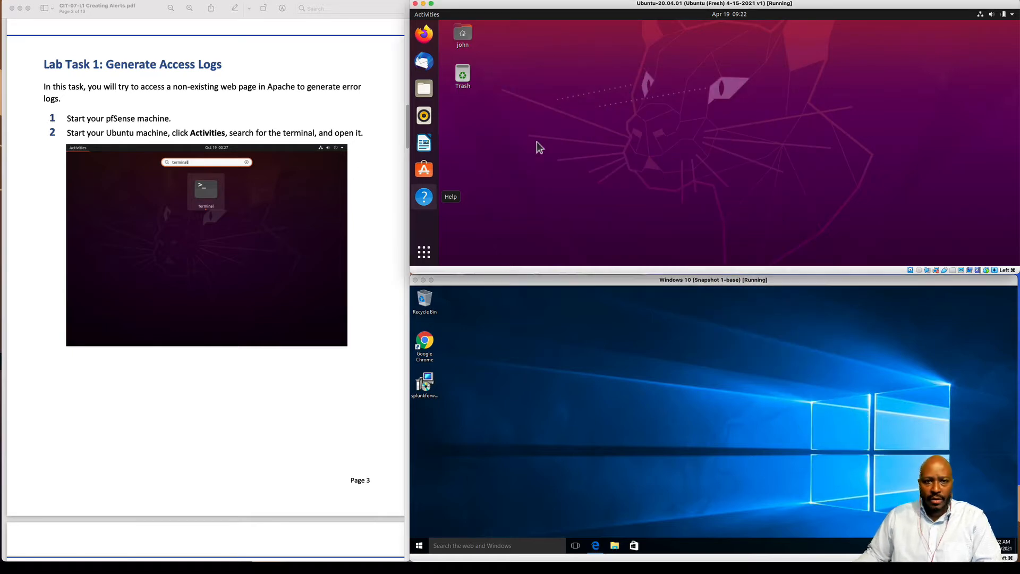
pyautogui.click(427, 15)
pyautogui.click(746, 35)
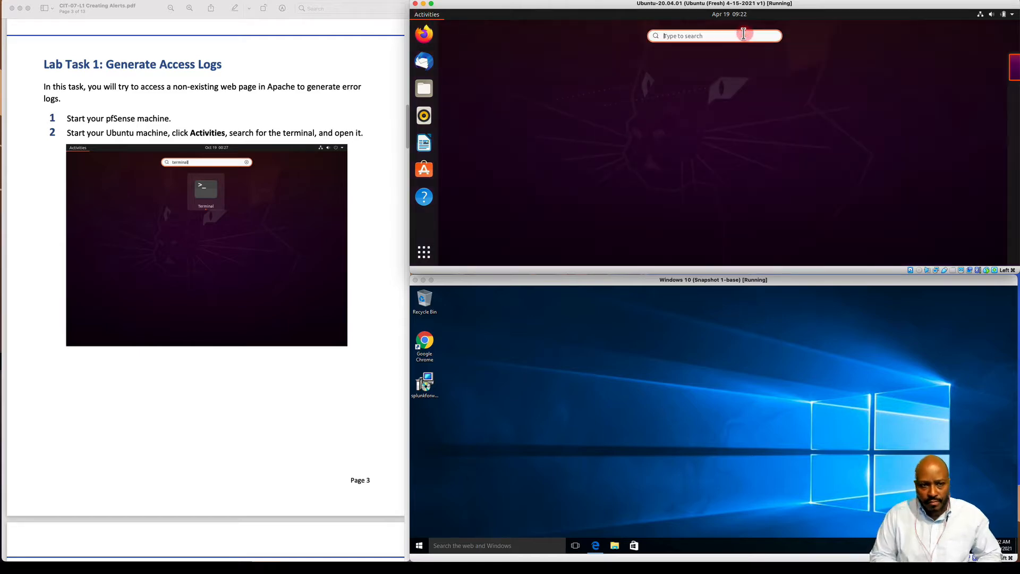
pyautogui.write('term')
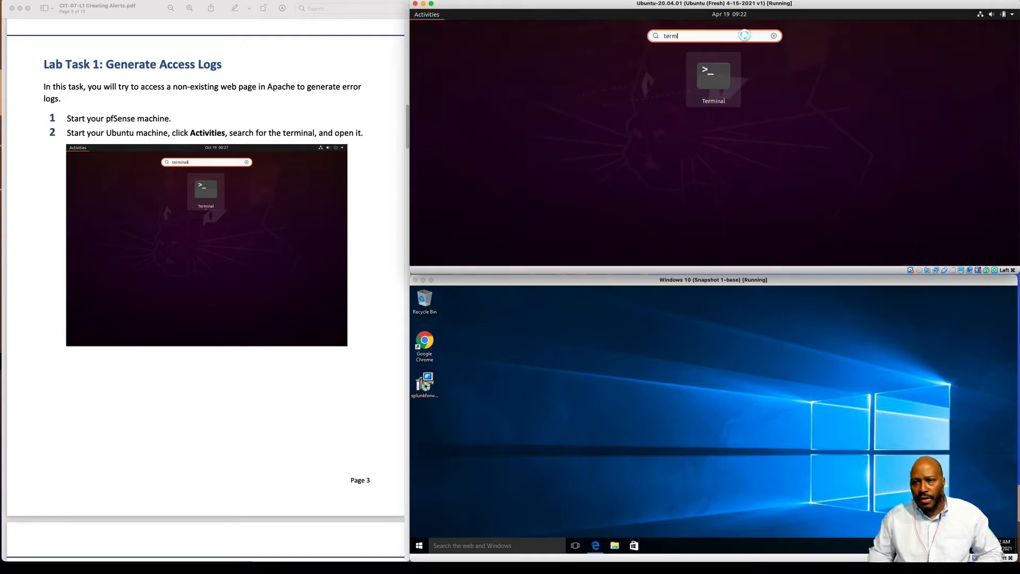
pyautogui.press('Return')
# - Run ip a in the Ubuntu terminal and locate the IP address of the enp0s3 interface
pyautogui.scroll(-10, 339, 317)
pyautogui.scroll(-5, 340, 321)
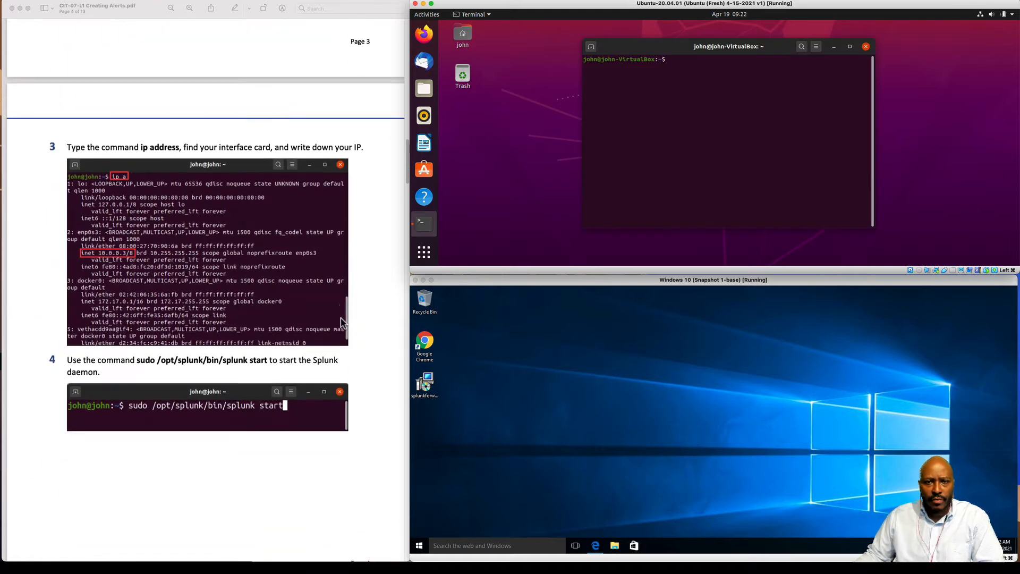
pyautogui.click(697, 114)
pyautogui.write('ip')
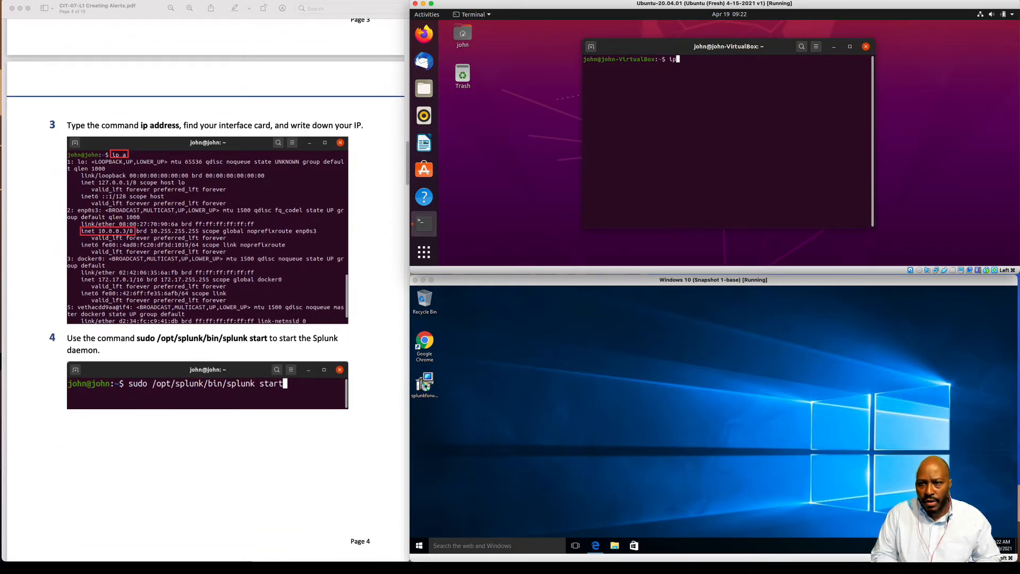
pyautogui.write(' a')
pyautogui.press('Return')
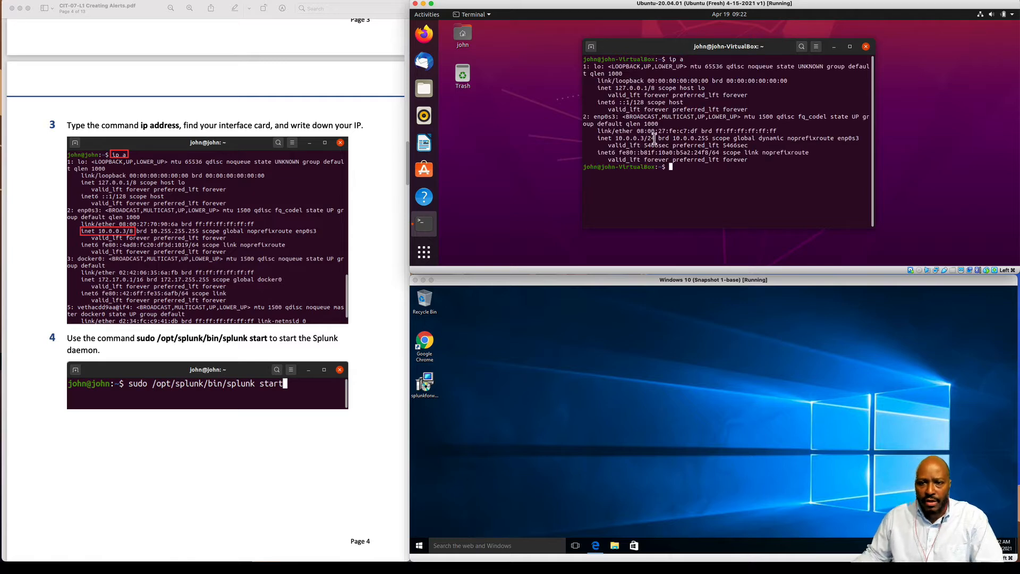
pyautogui.moveTo(656, 138); pyautogui.dragTo(611, 137)
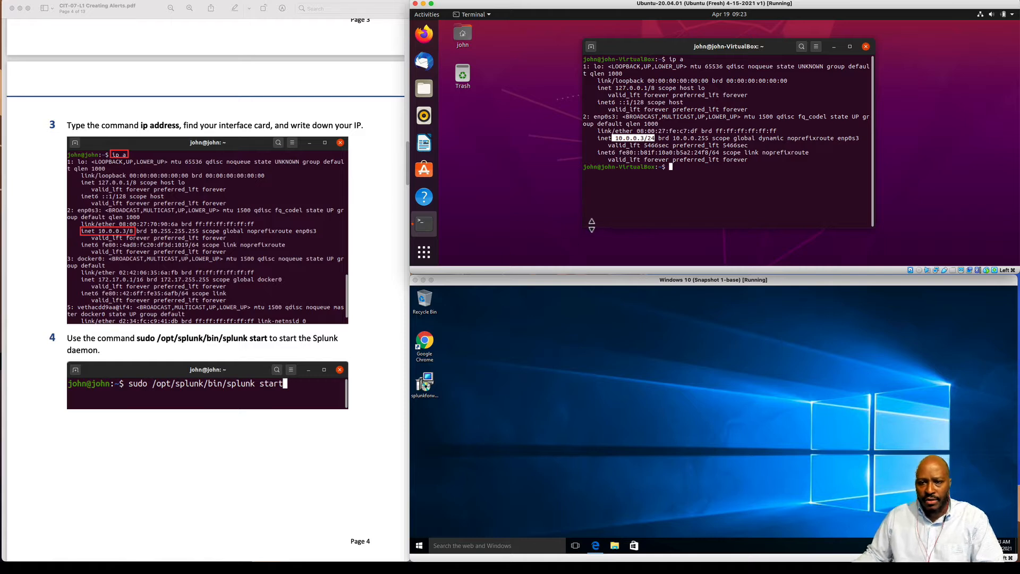
pyautogui.click(685, 174)
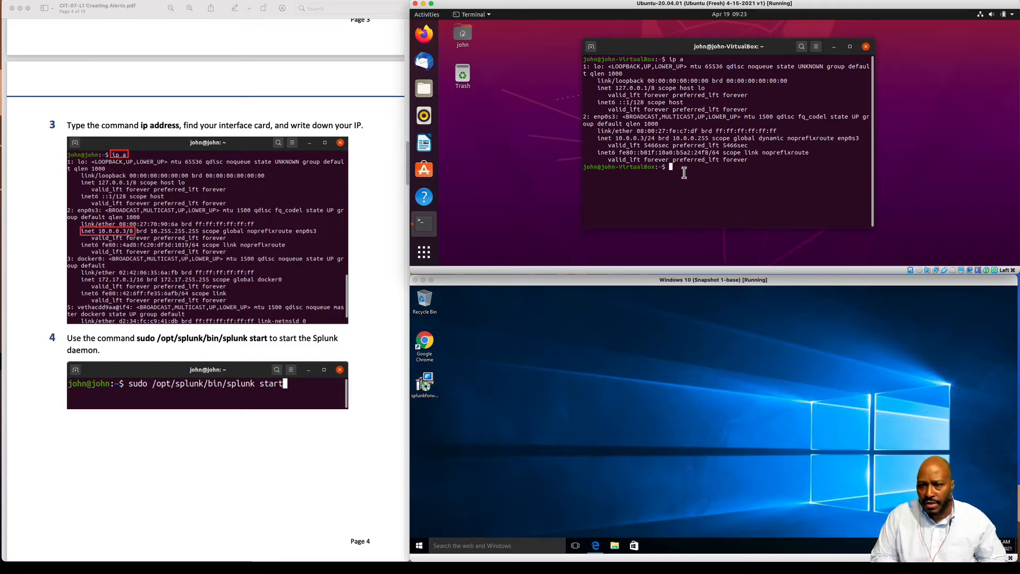
# - Ping 10.0.0.1 from the Ubuntu terminal to test connectivity, halt the ping and clear the terminal
pyautogui.write('ping 10.')
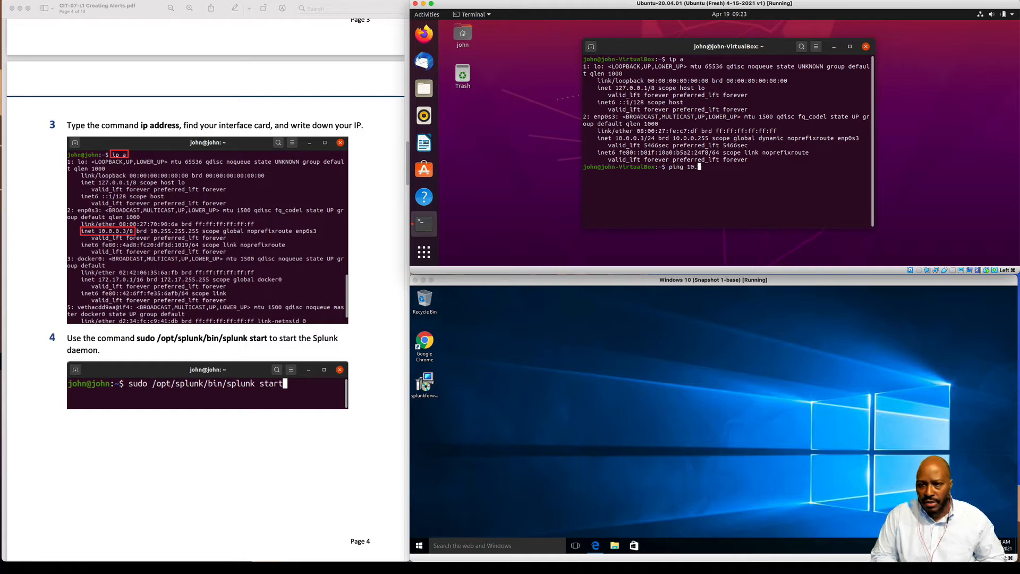
pyautogui.write('0.0.1')
pyautogui.press('Return')
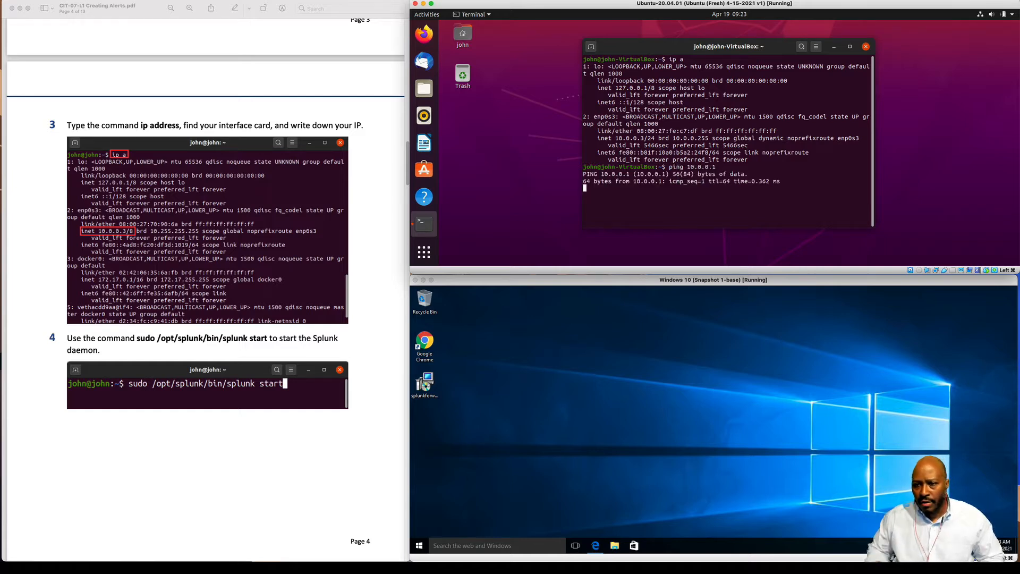
pyautogui.scroll(-5, 200, 343)
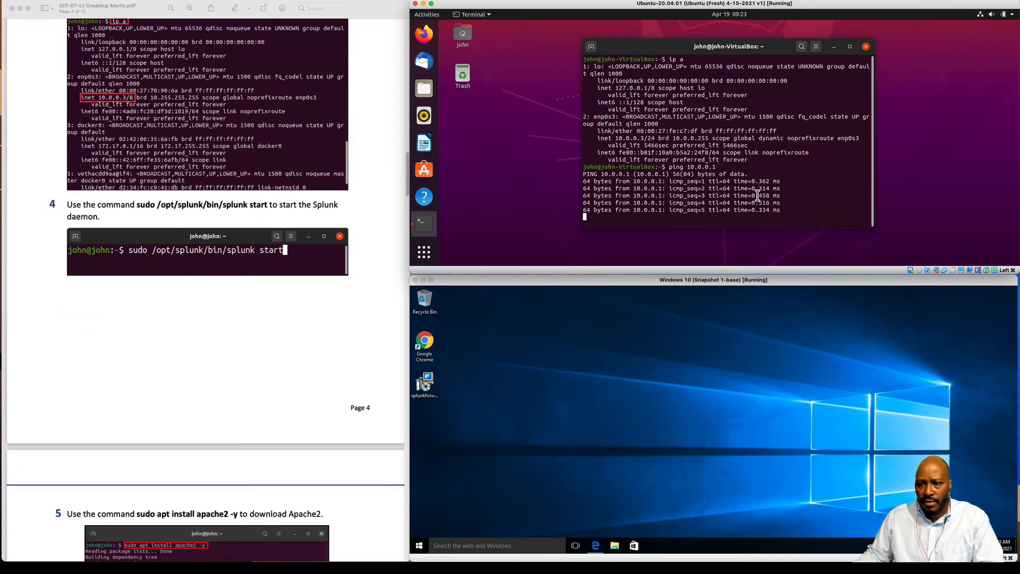
pyautogui.hotkey('ctrl', 'z')
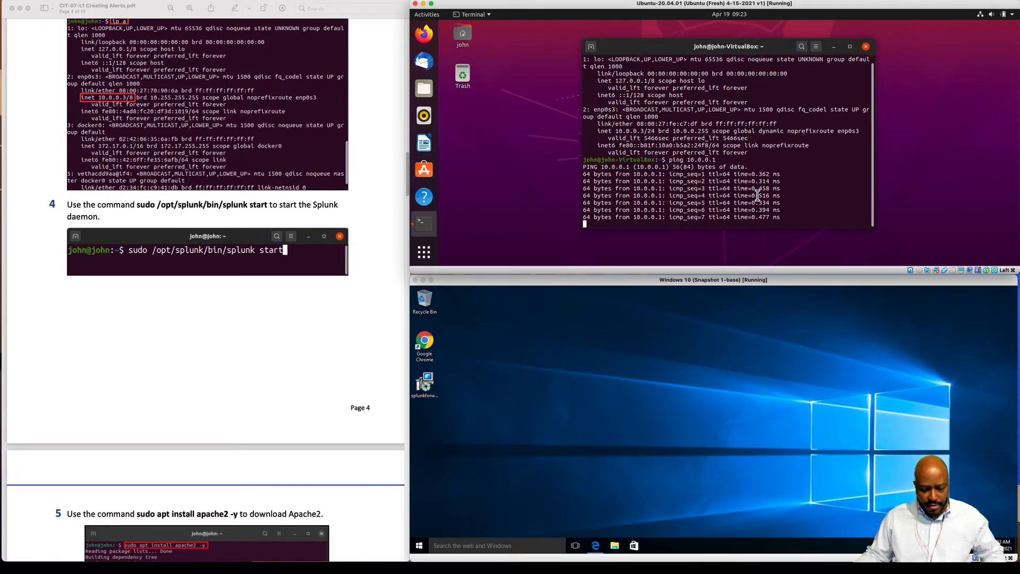
pyautogui.write('clear')
pyautogui.press('Return')
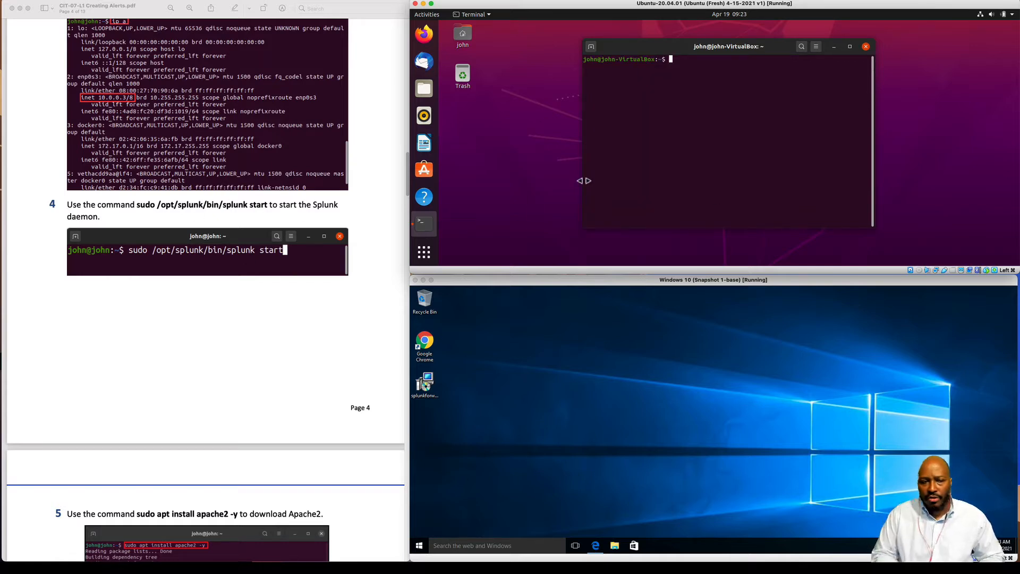
# - Start the Splunk daemon with sudo /opt/splunk/bin/splunk start, entering the sudo password
pyautogui.write('sud')
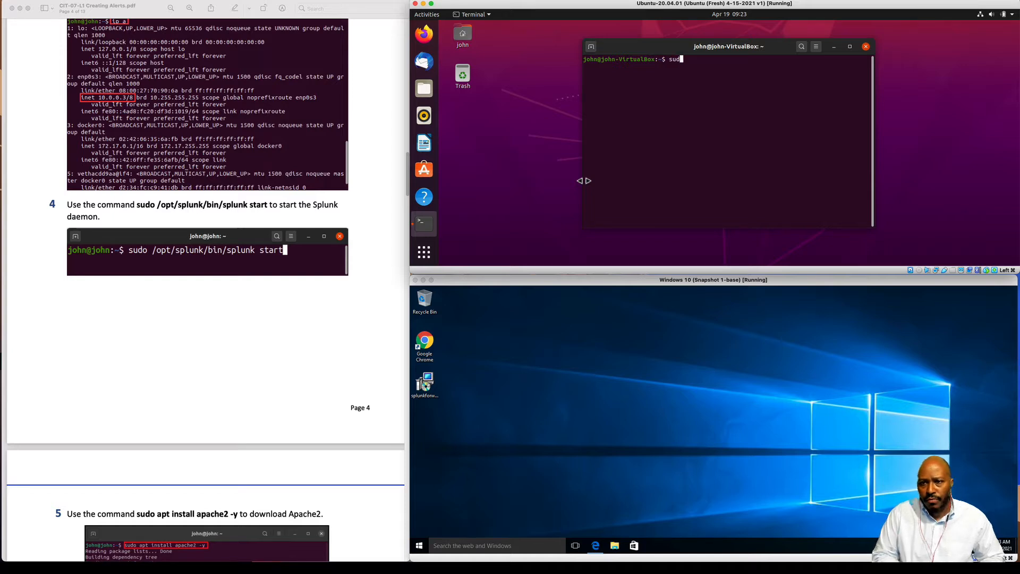
pyautogui.write('o /opt/')
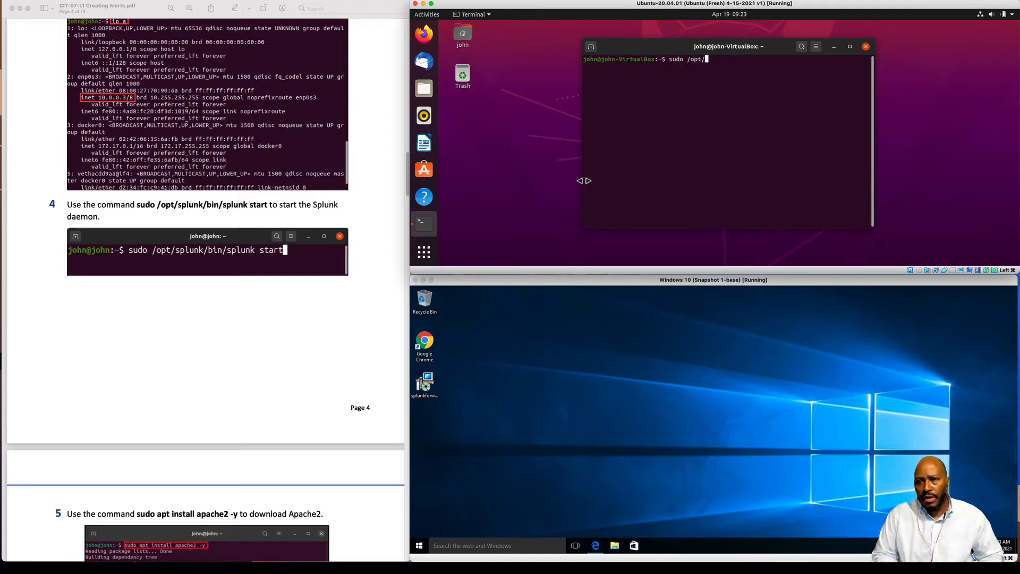
pyautogui.write('splunk/bin/s')
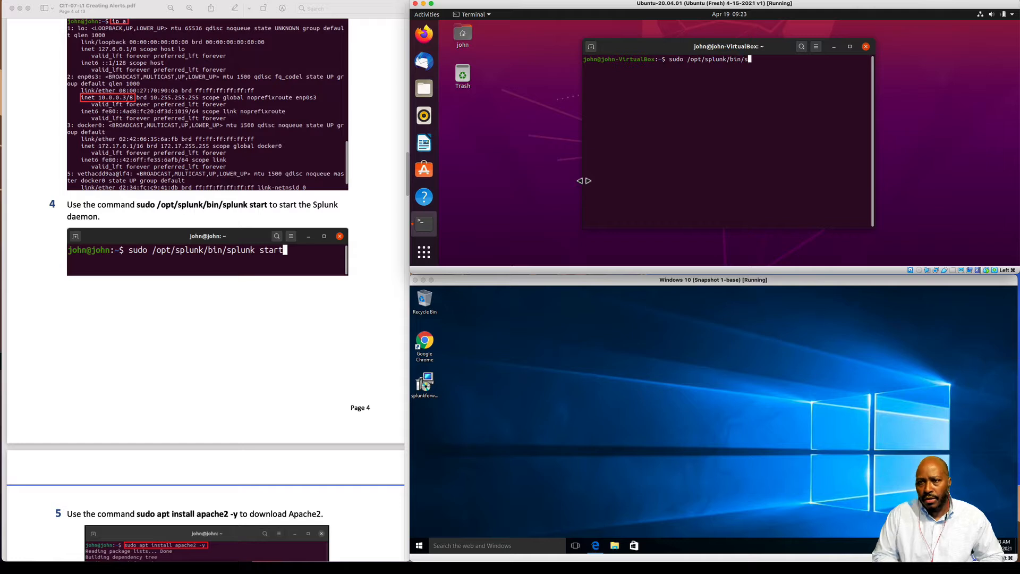
pyautogui.write('plunk start')
pyautogui.press('Return')
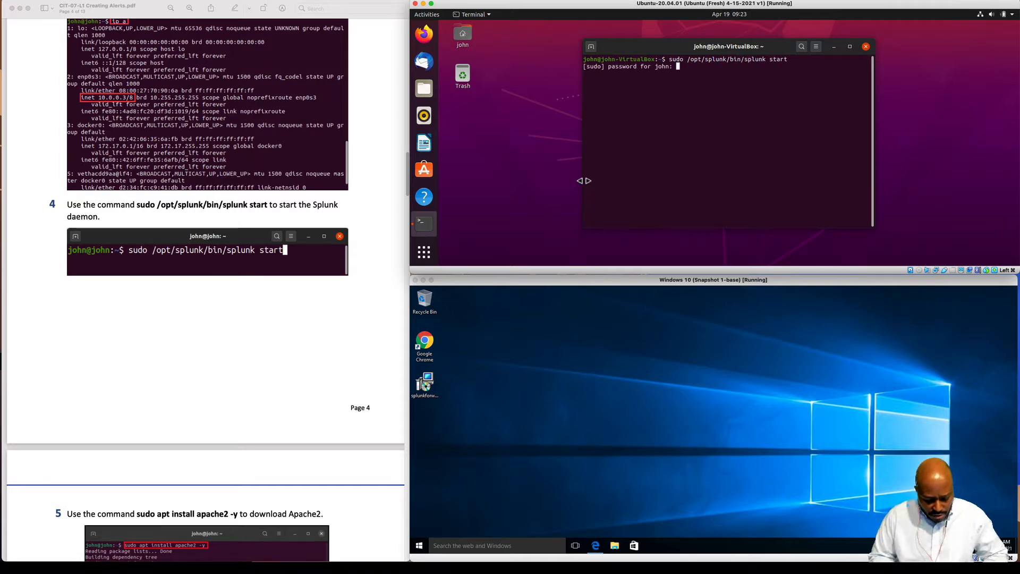
pyautogui.press('Return')
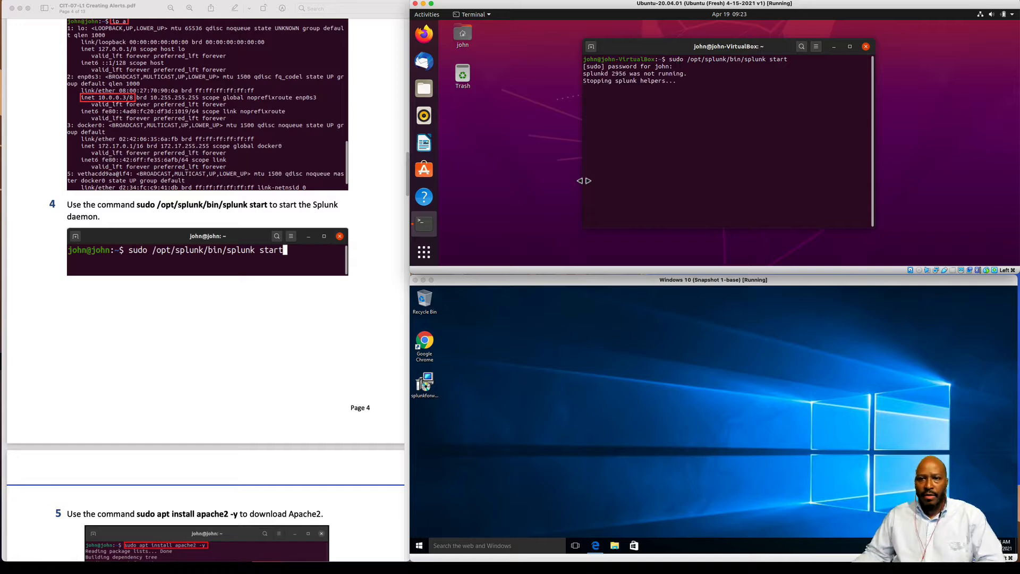
# - Install Apache2 by running sudo apt install apache2 -y in a new terminal tab, entering the sudo password
pyautogui.scroll(-3, 187, 314)
pyautogui.scroll(-4, 187, 316)
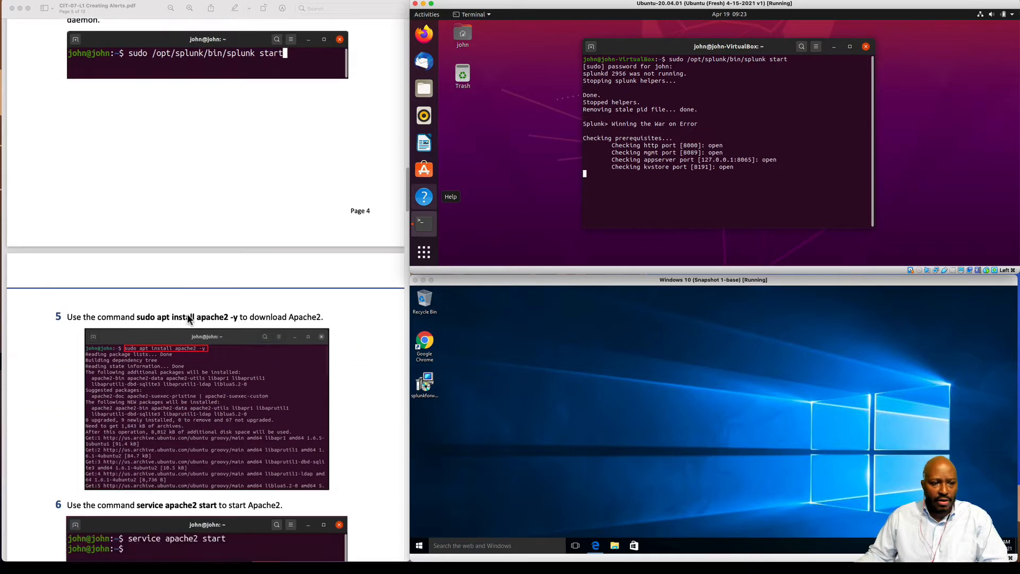
pyautogui.scroll(-1, 187, 316)
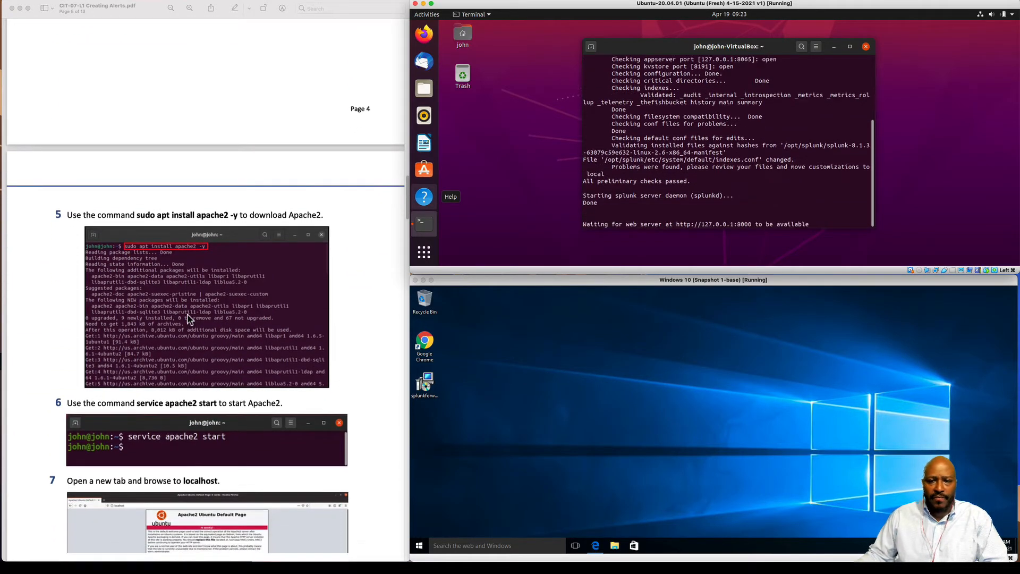
pyautogui.scroll(-1, 187, 317)
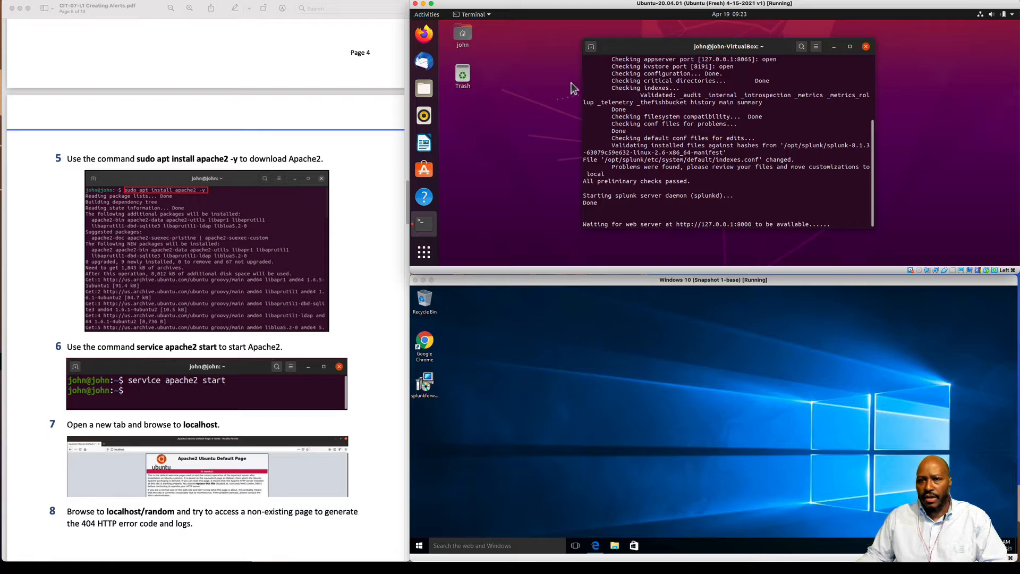
pyautogui.click(591, 47)
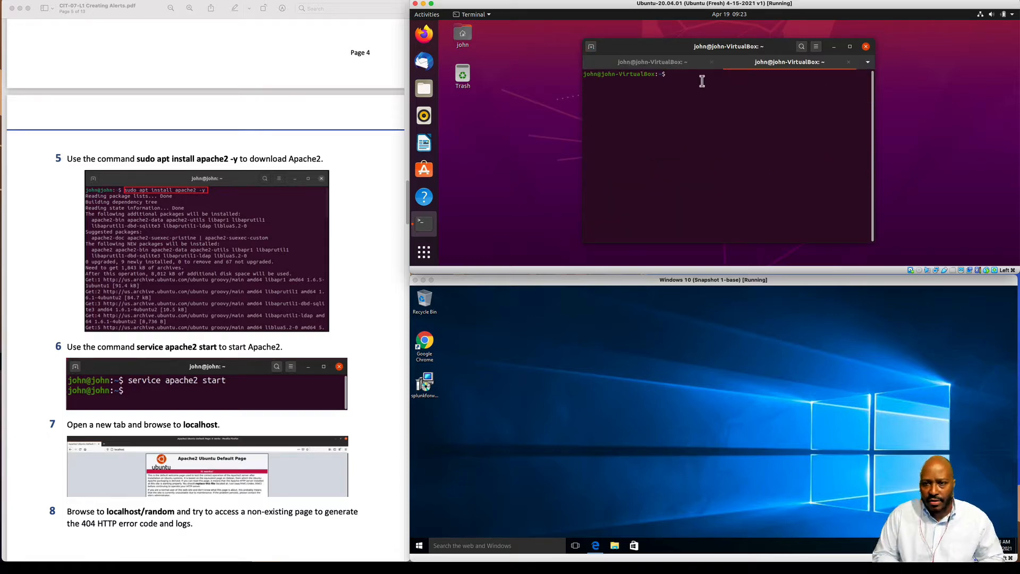
pyautogui.write('sudo a')
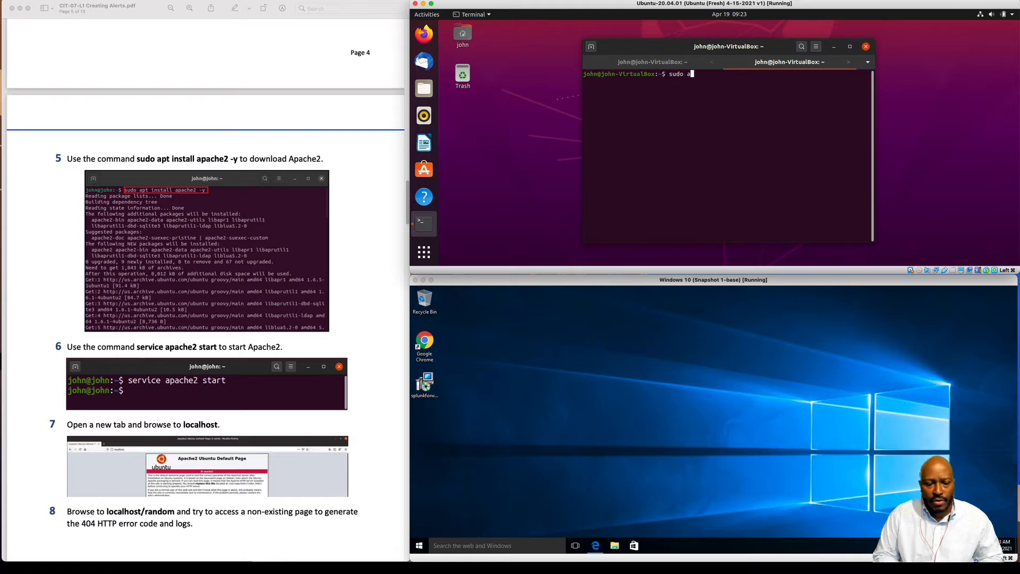
pyautogui.write('pt install ap')
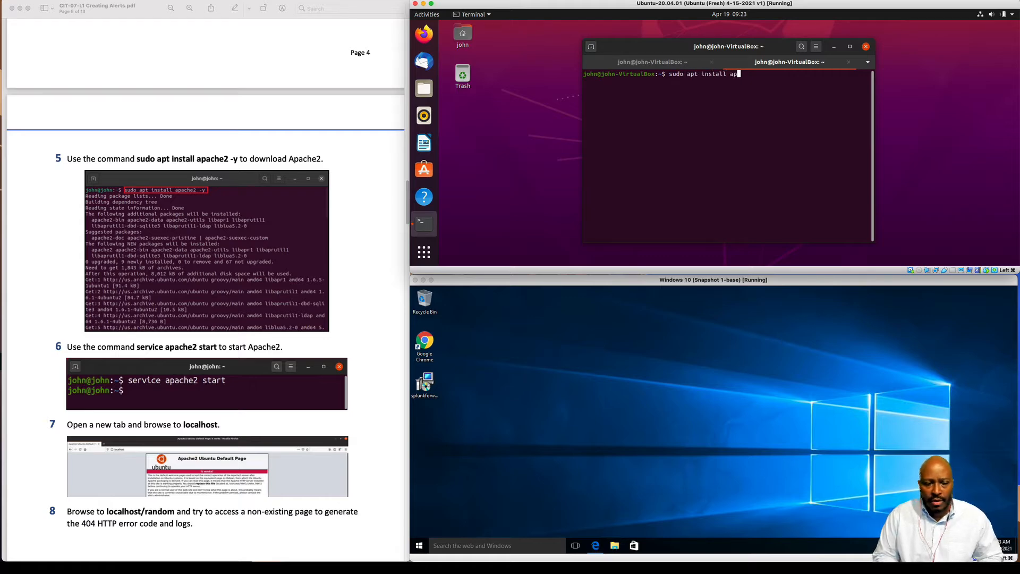
pyautogui.write('ache2 ')
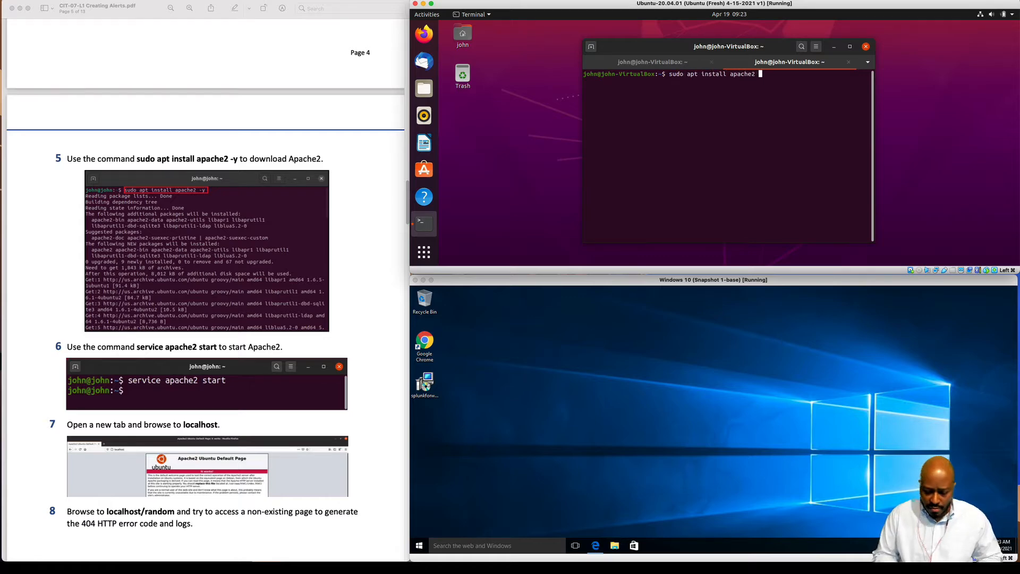
pyautogui.write('-y')
pyautogui.press('Return')
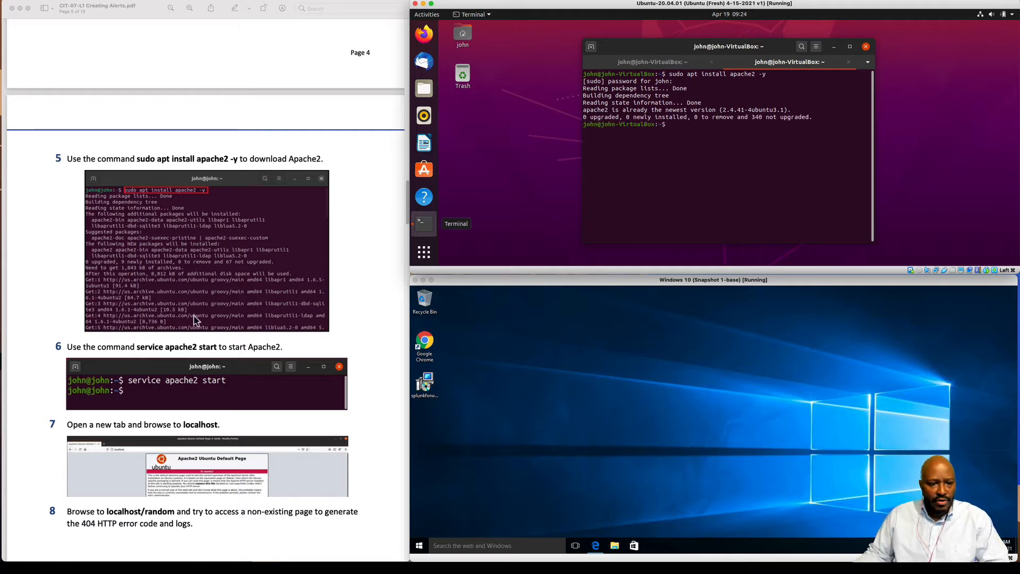
# - Start Apache2 with service apache2 start, entering the account password to authenticate
pyautogui.scroll(-1, 396, 264)
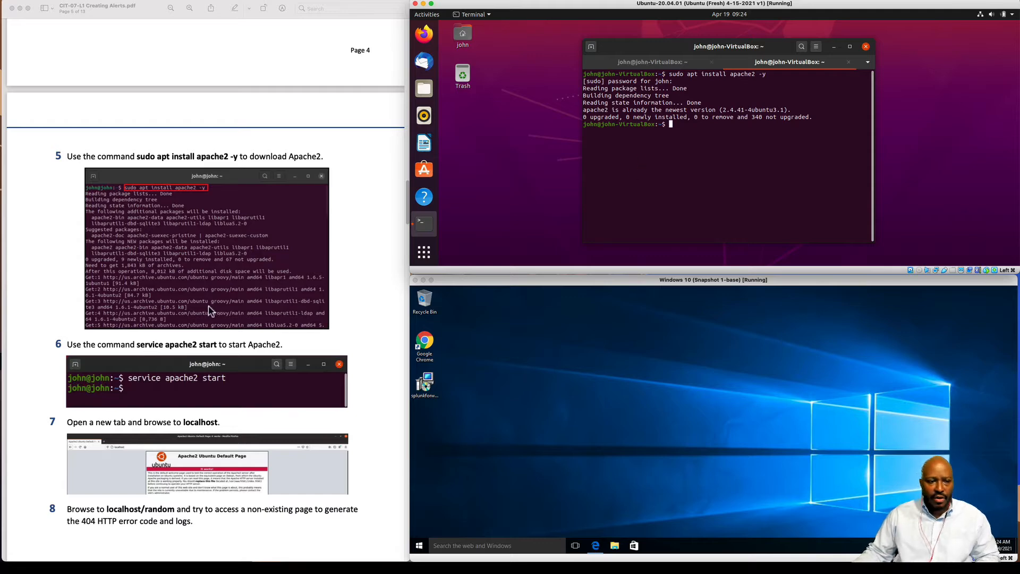
pyautogui.scroll(-5, 205, 306)
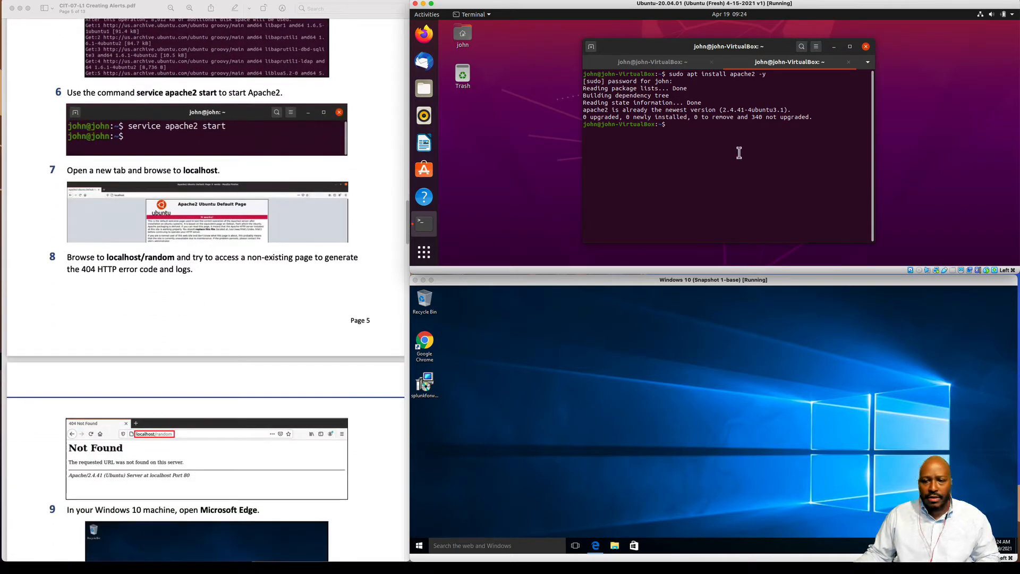
pyautogui.write('service')
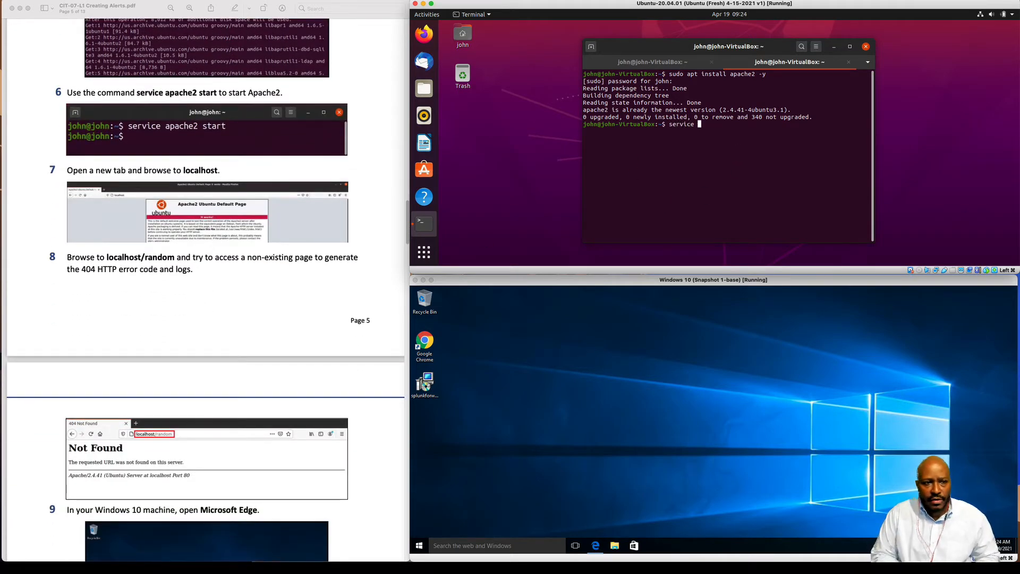
pyautogui.write(' apa')
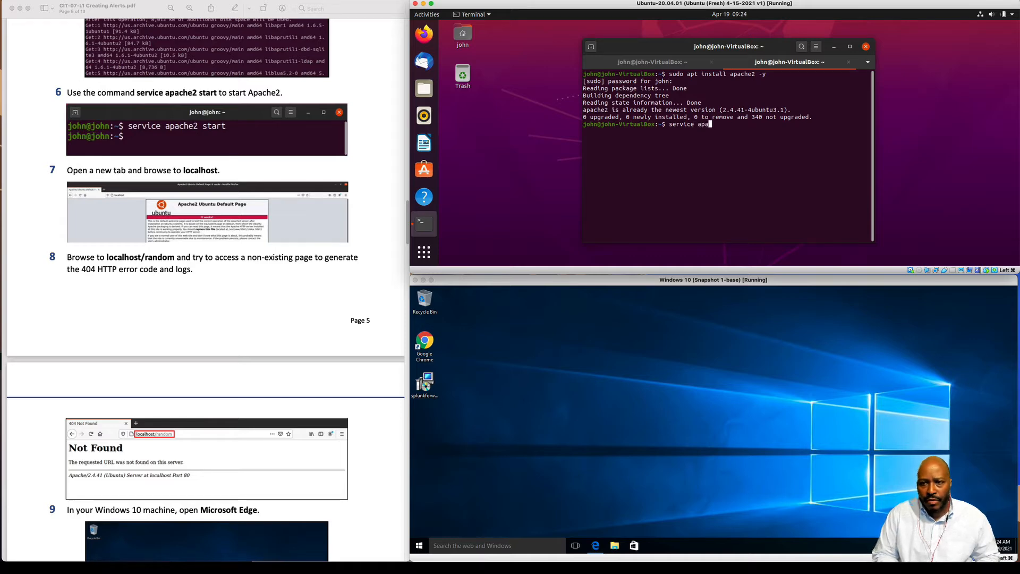
pyautogui.write('che2 start')
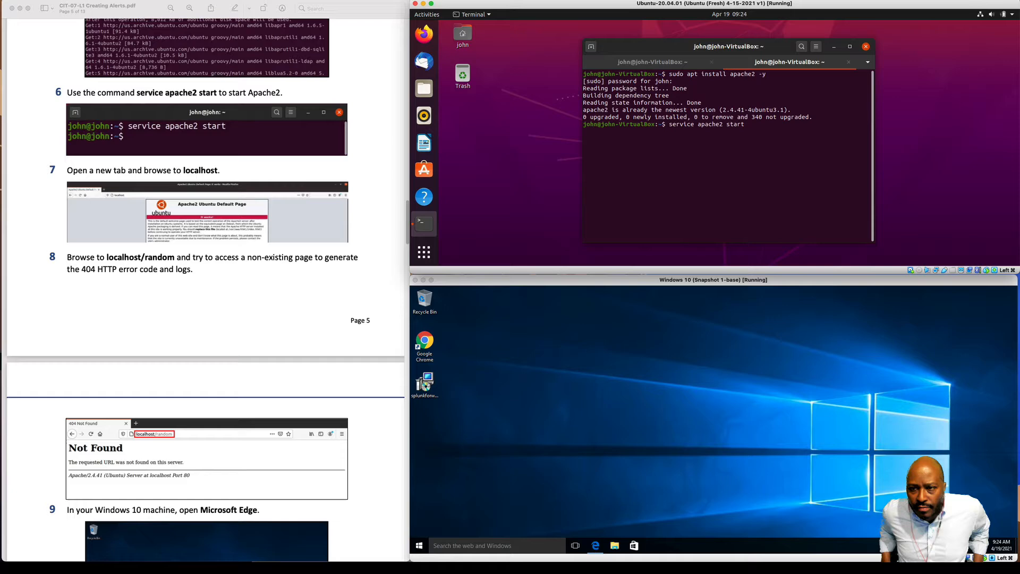
pyautogui.press('Return')
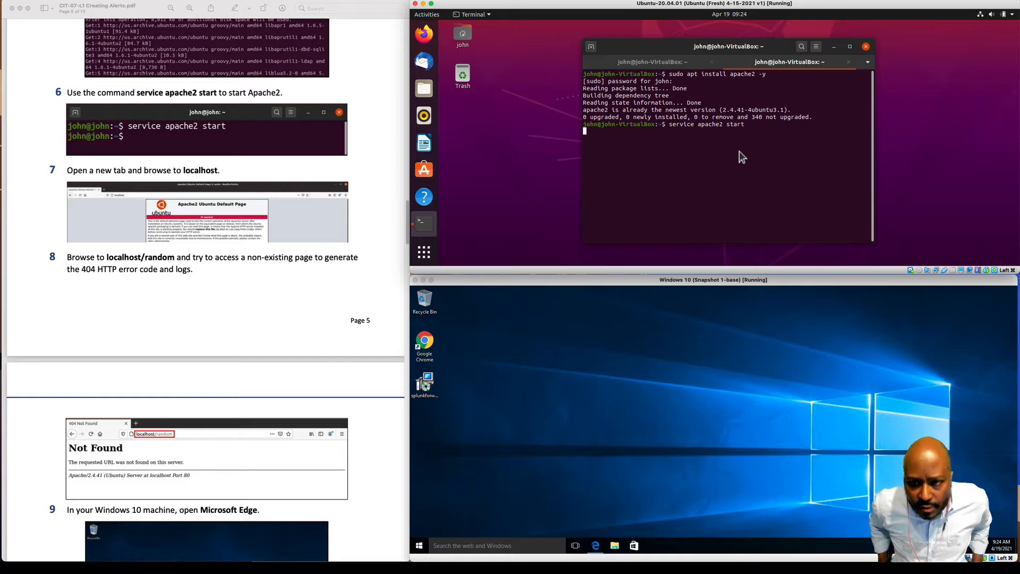
pyautogui.write('**********')
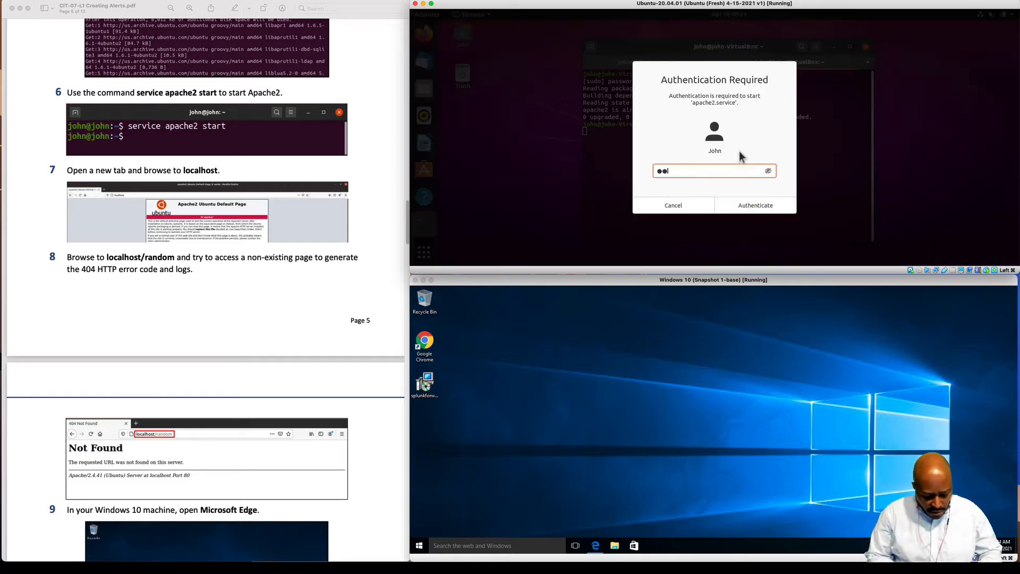
pyautogui.press('Return')
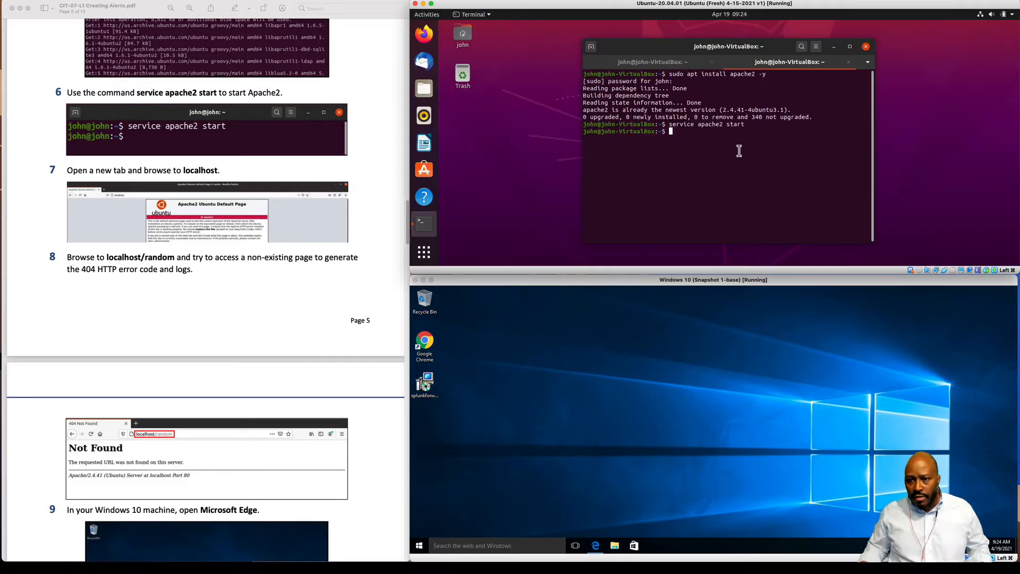
# - Check the state of the Apache2 service with service apache2 status
pyautogui.press('Up')
pyautogui.press('BackSpace')
pyautogui.press('BackSpace')
pyautogui.press('BackSpace')
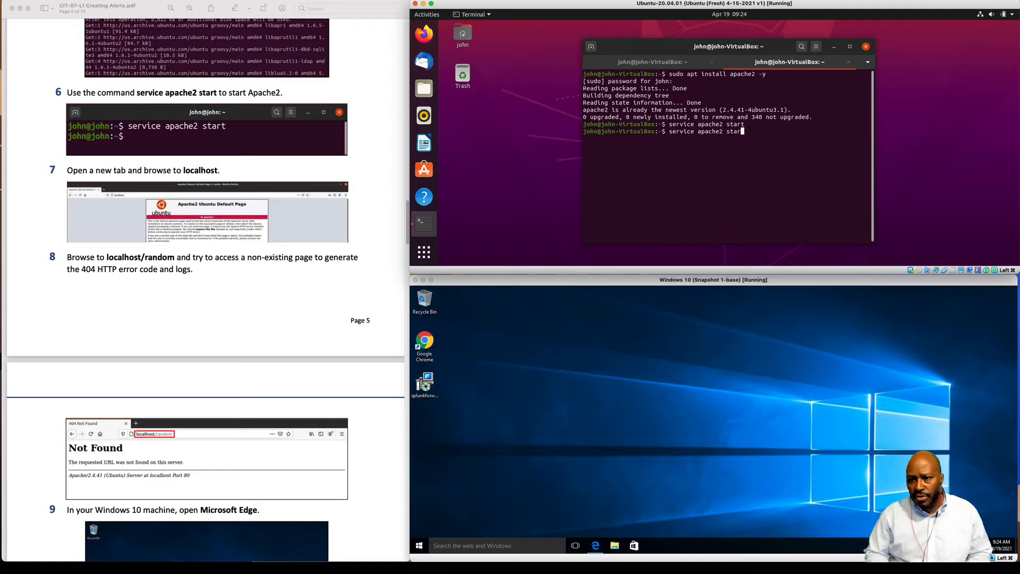
pyautogui.write('atus')
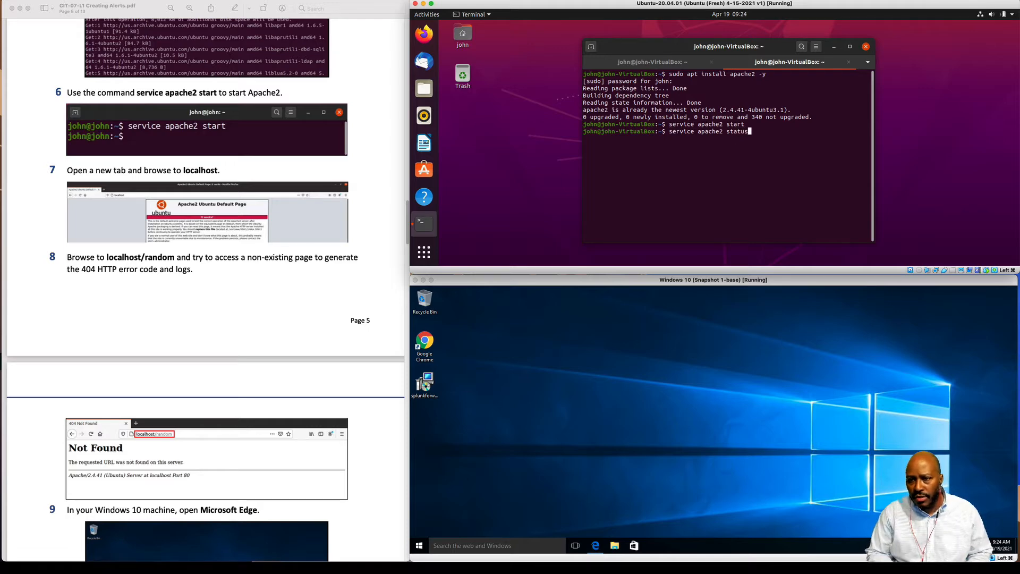
pyautogui.press('Return')
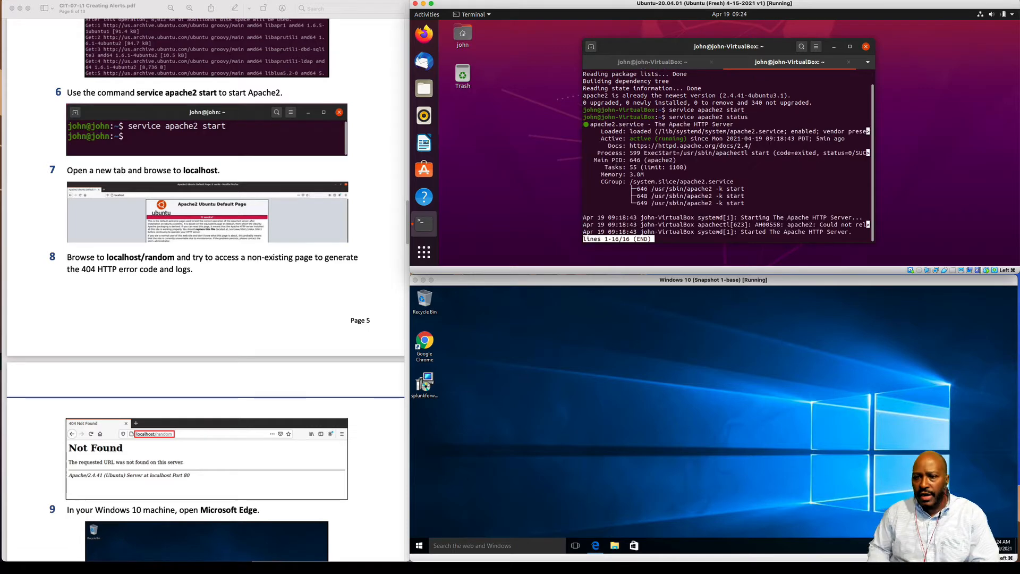
# - Open Firefox on the Ubuntu machine, browse to localhost and accept the encrypted DNS lookups notice
pyautogui.scroll(-2, 224, 307)
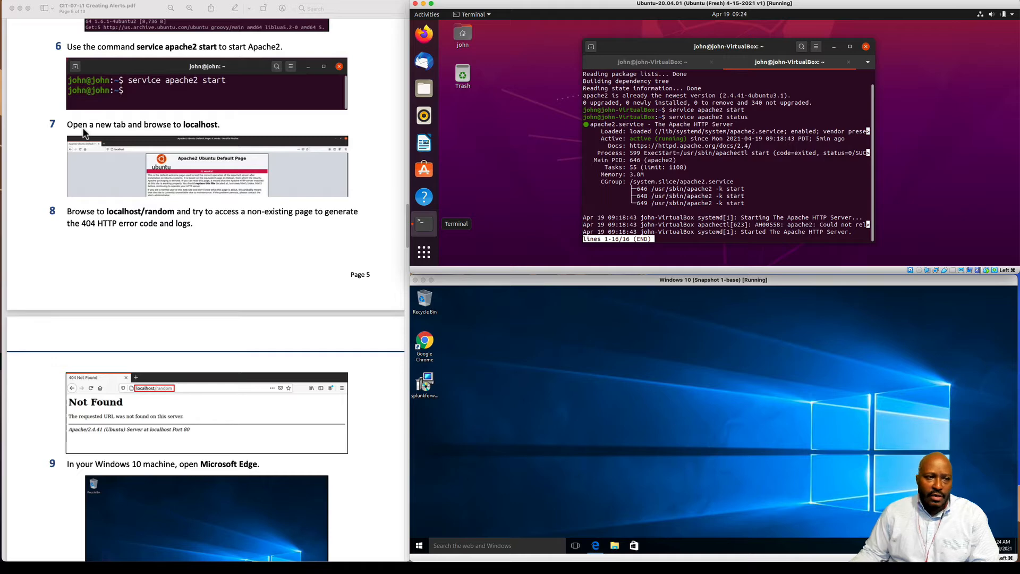
pyautogui.click(424, 35)
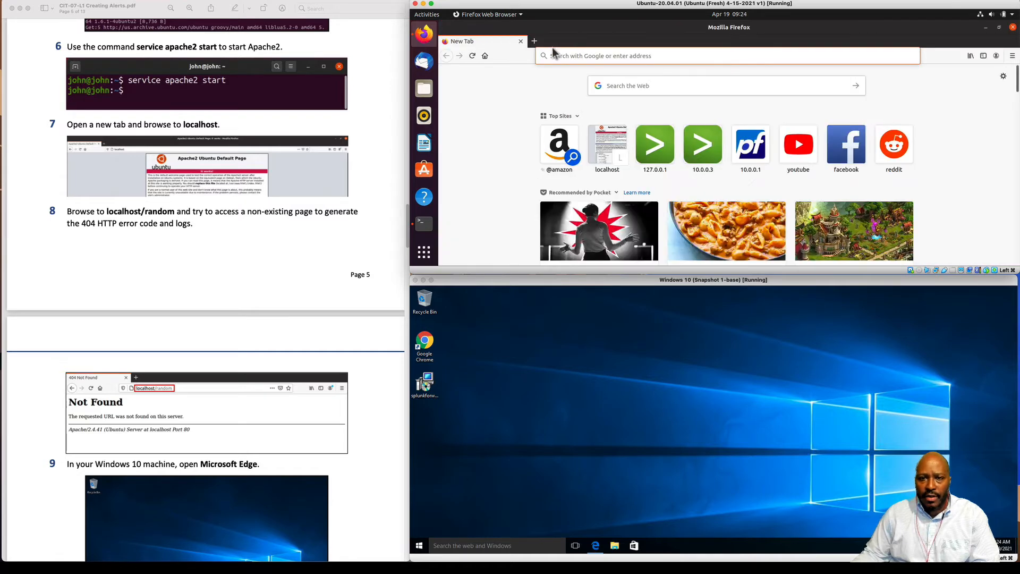
pyautogui.click(554, 56)
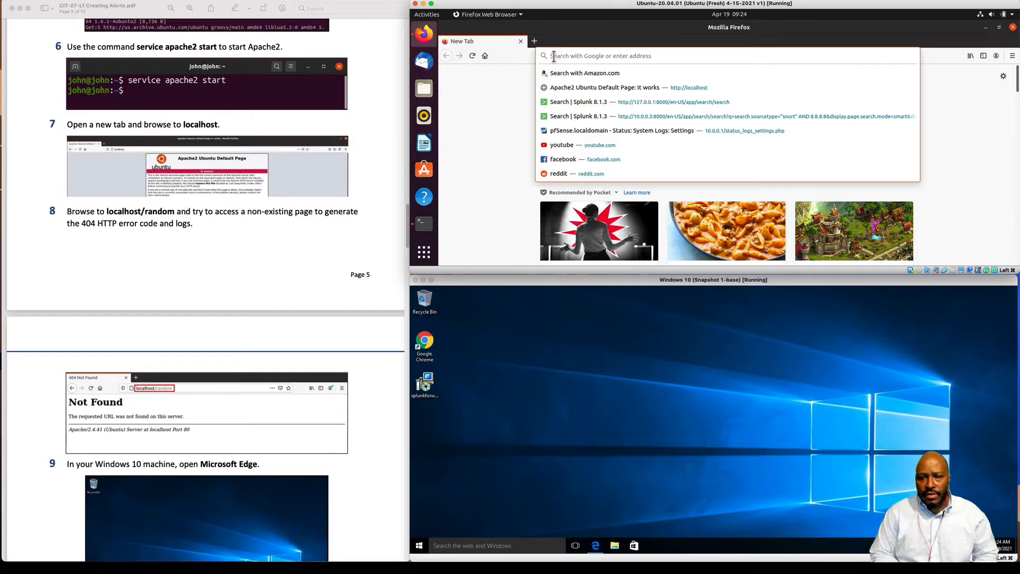
pyautogui.write('localhost')
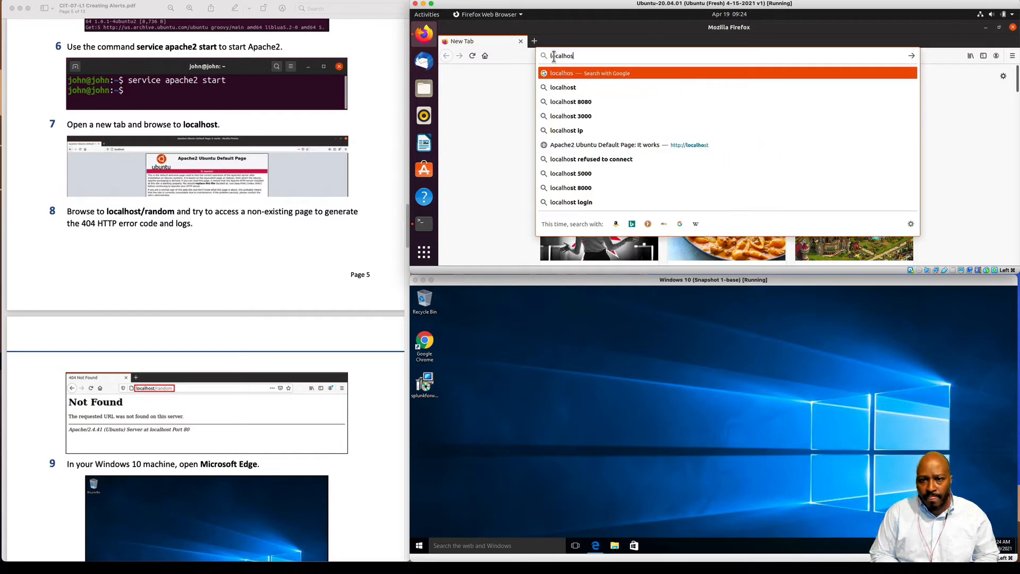
pyautogui.press('Return')
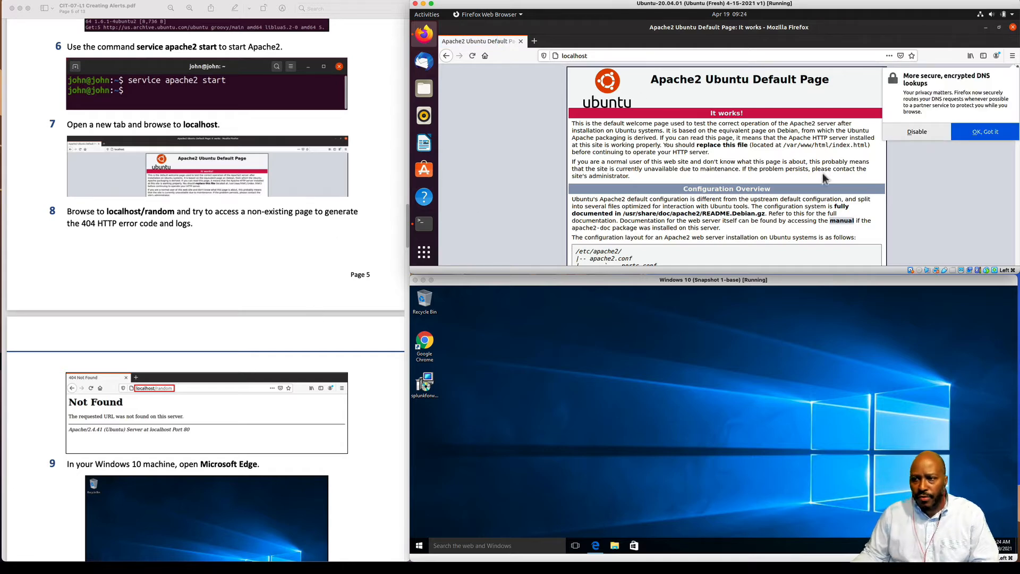
pyautogui.click(986, 133)
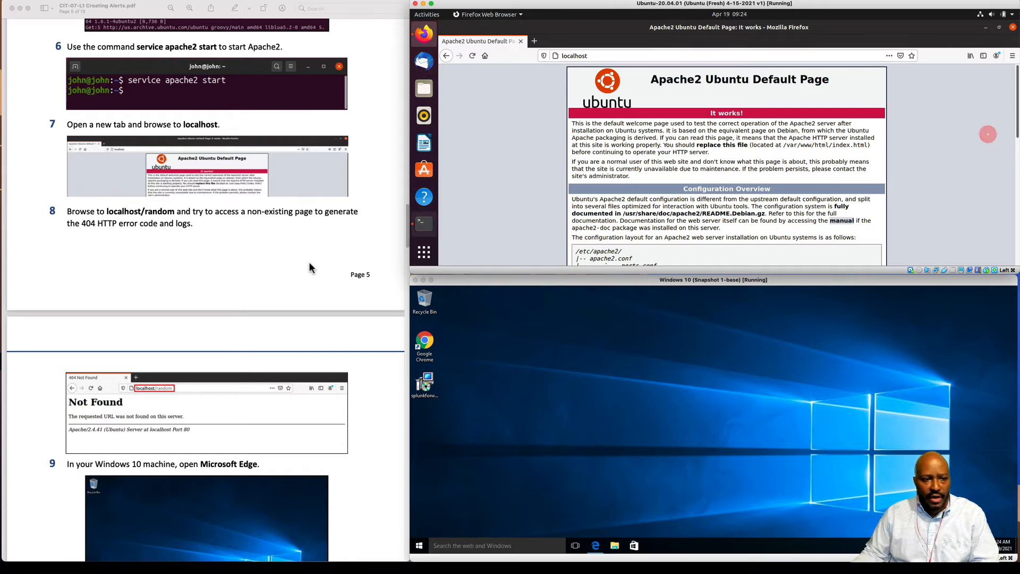
# - Browse to the non-existing page localhost/random to generate a 404 error log entry
pyautogui.scroll(-1, 309, 262)
pyautogui.scroll(-2, 308, 262)
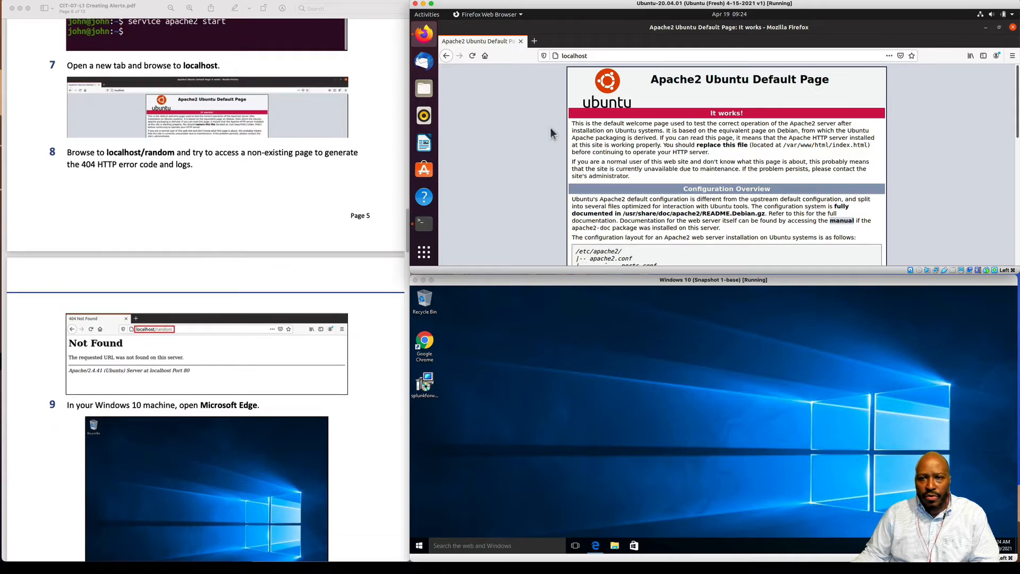
pyautogui.click(598, 54)
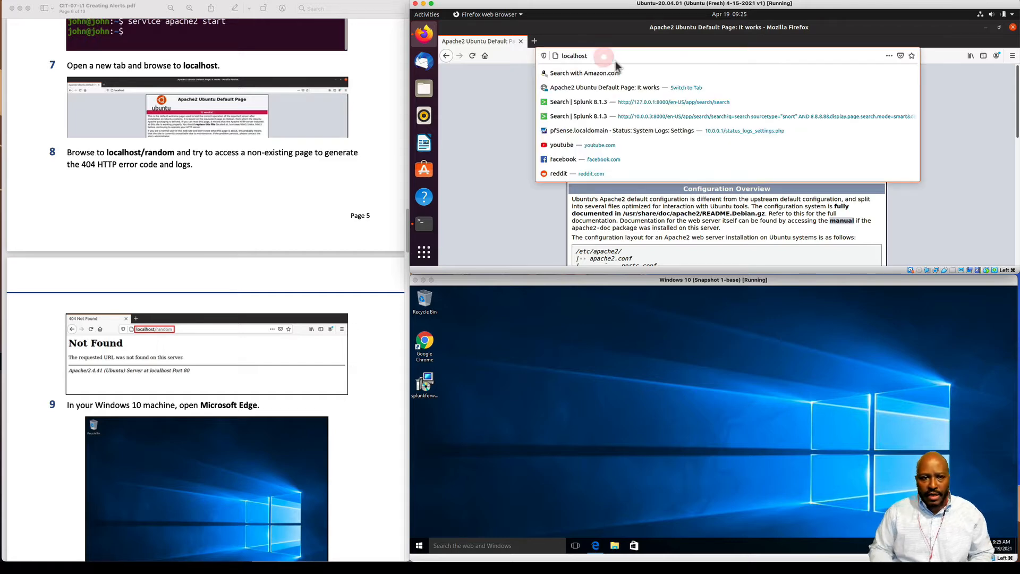
pyautogui.write('/ra')
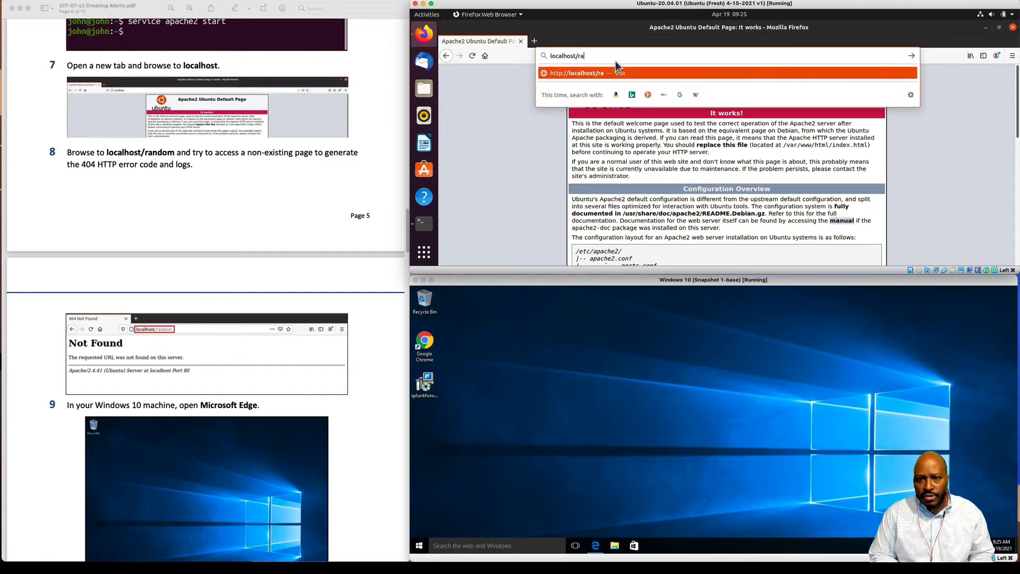
pyautogui.write('ndom')
pyautogui.press('Return')
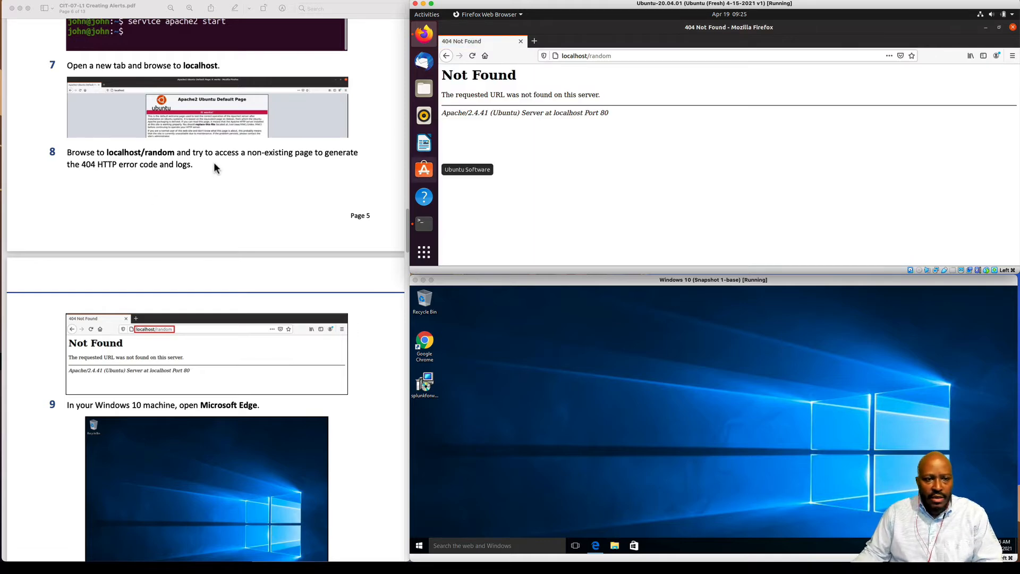
# - Request localhost/random again and refresh the page to generate additional 404 log entries
pyautogui.scroll(-5, 147, 268)
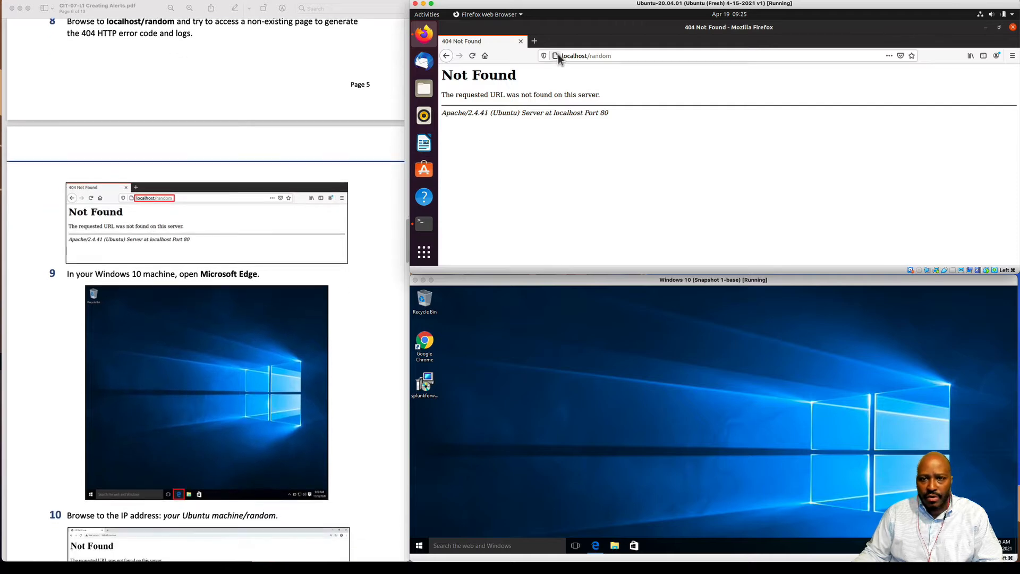
pyautogui.click(631, 56)
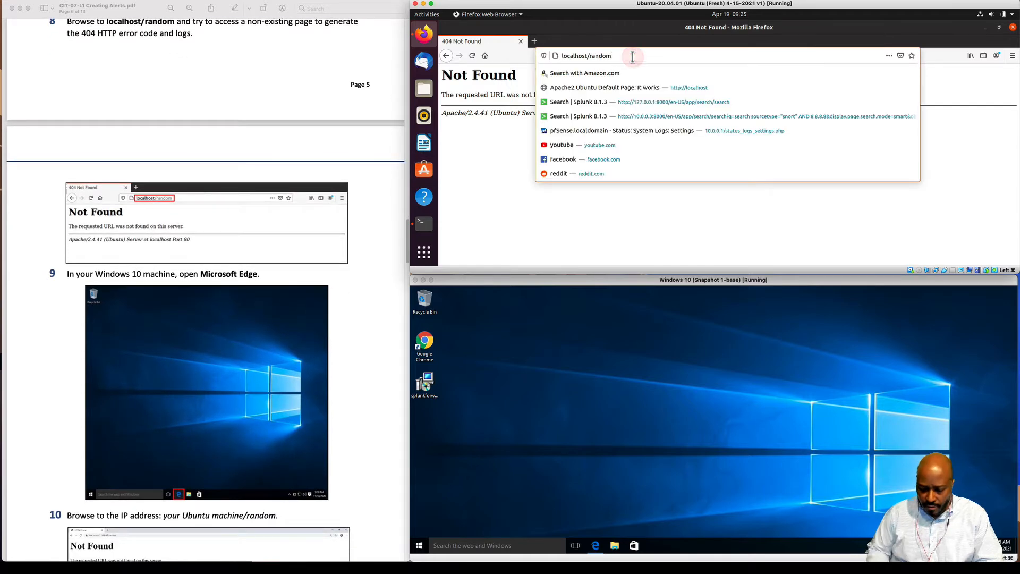
pyautogui.press('Return')
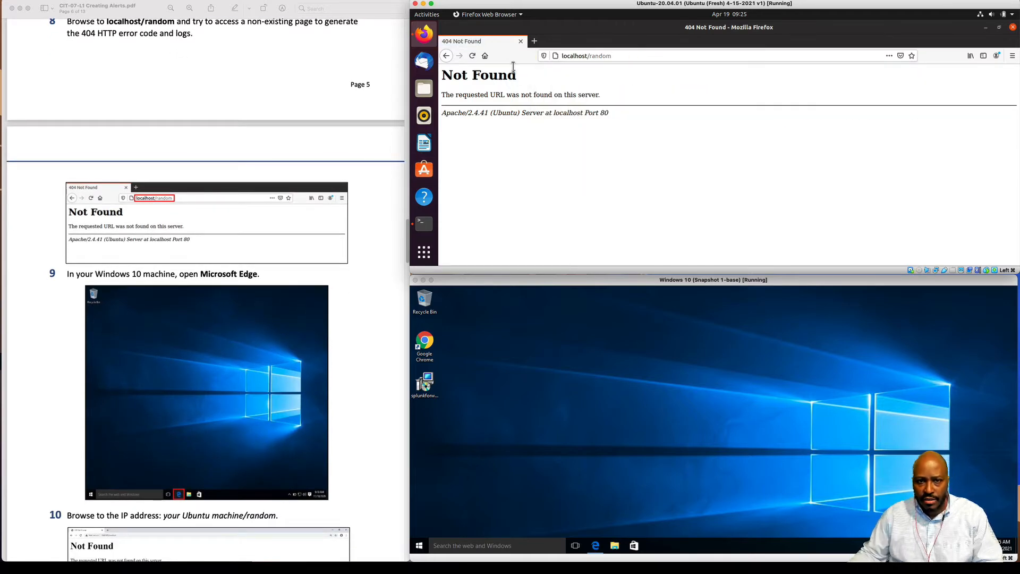
pyautogui.click(473, 56)
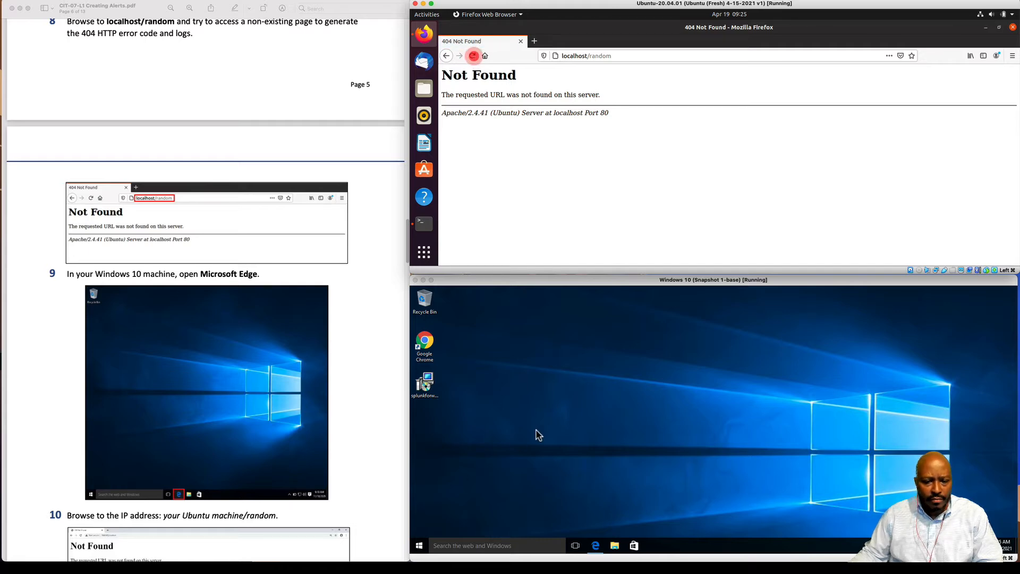
pyautogui.scroll(-1, 144, 308)
pyautogui.scroll(1, 142, 306)
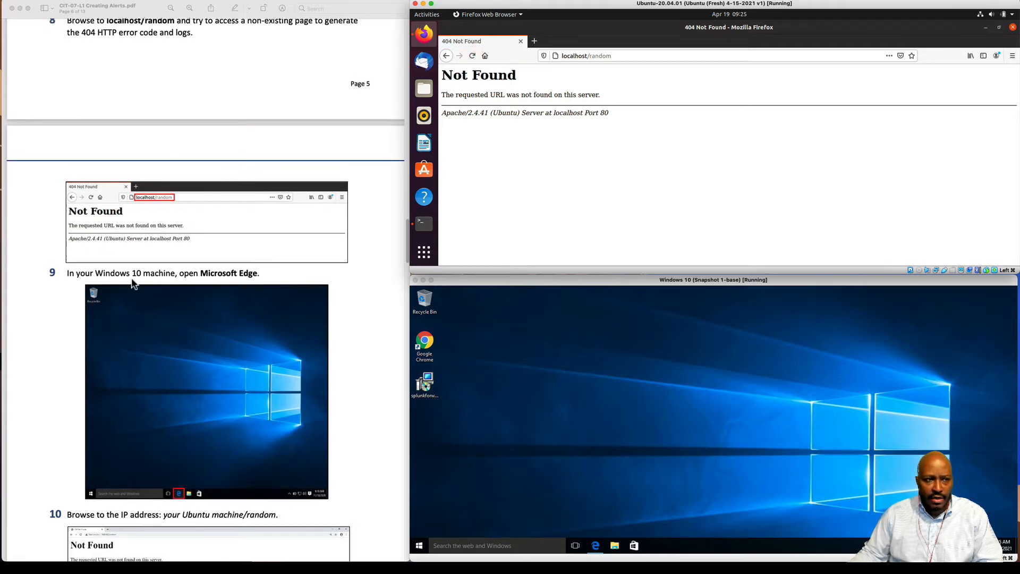
pyautogui.scroll(2, 133, 279)
pyautogui.scroll(3, 159, 297)
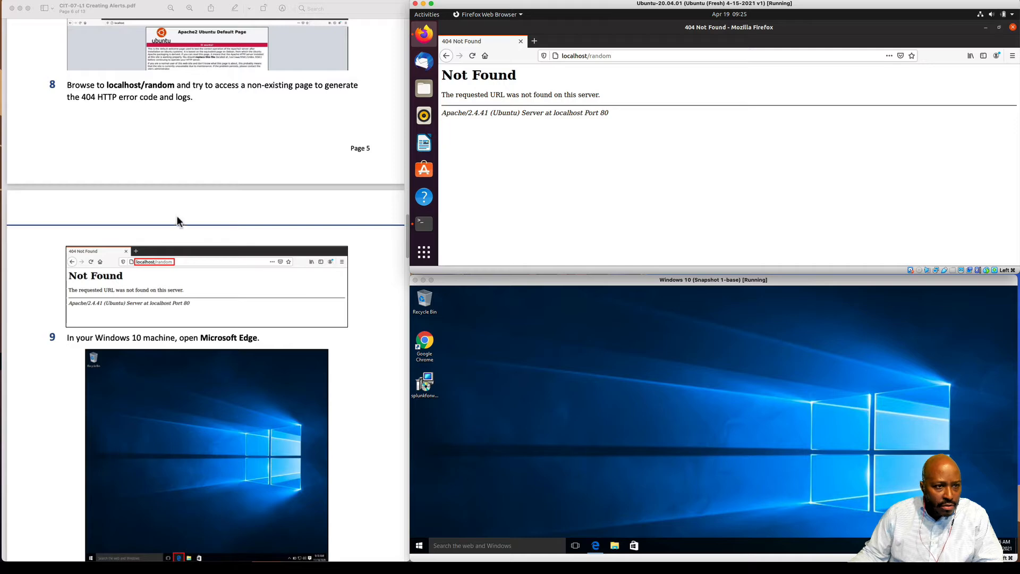
# - Open Microsoft Edge on the Windows 10 machine, as described in step 9 of the lab guide
pyautogui.scroll(3, 186, 249)
pyautogui.scroll(-6, 195, 285)
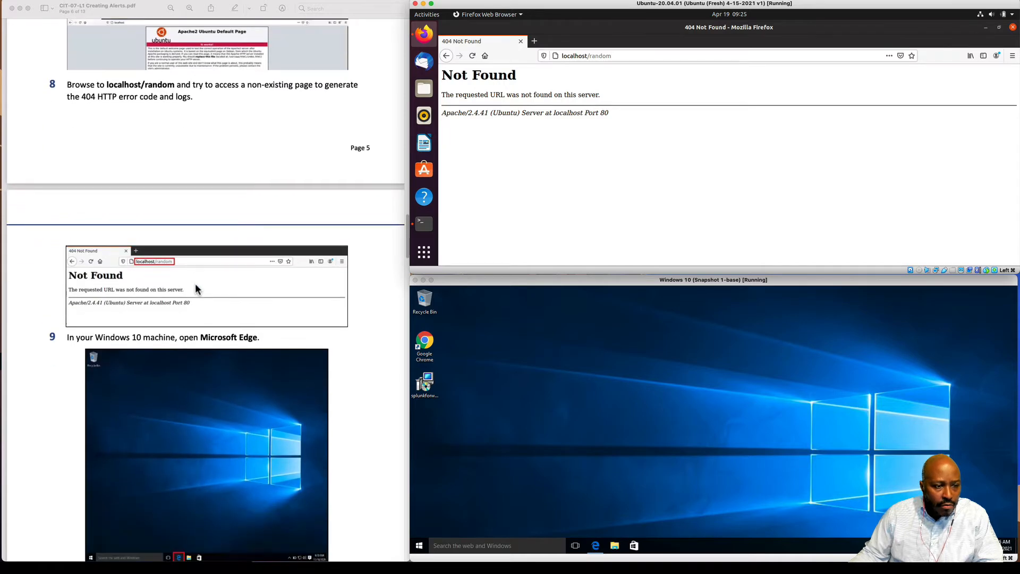
pyautogui.scroll(-3, 196, 292)
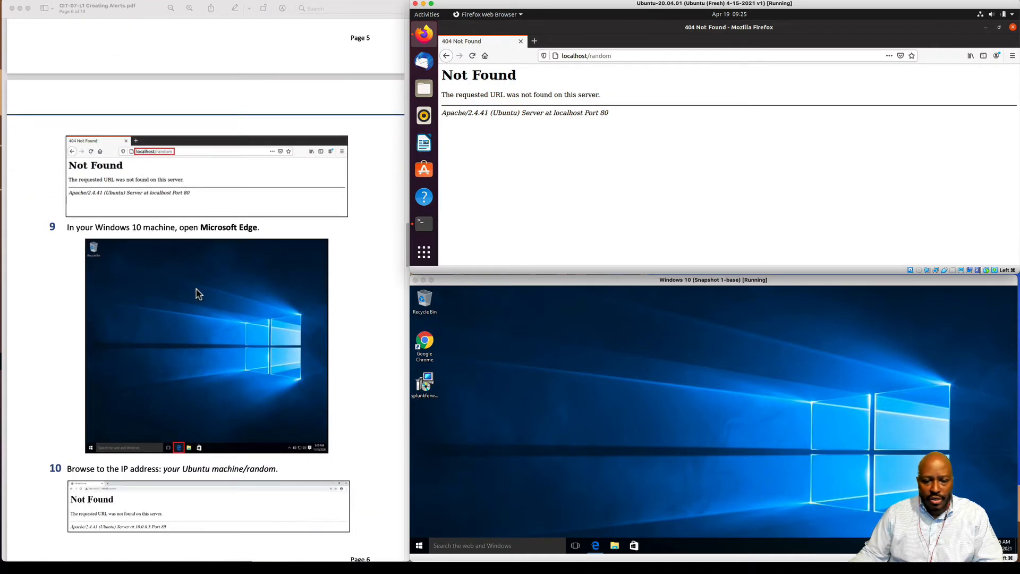
pyautogui.click(596, 547)
pyautogui.scroll(-1, 291, 410)
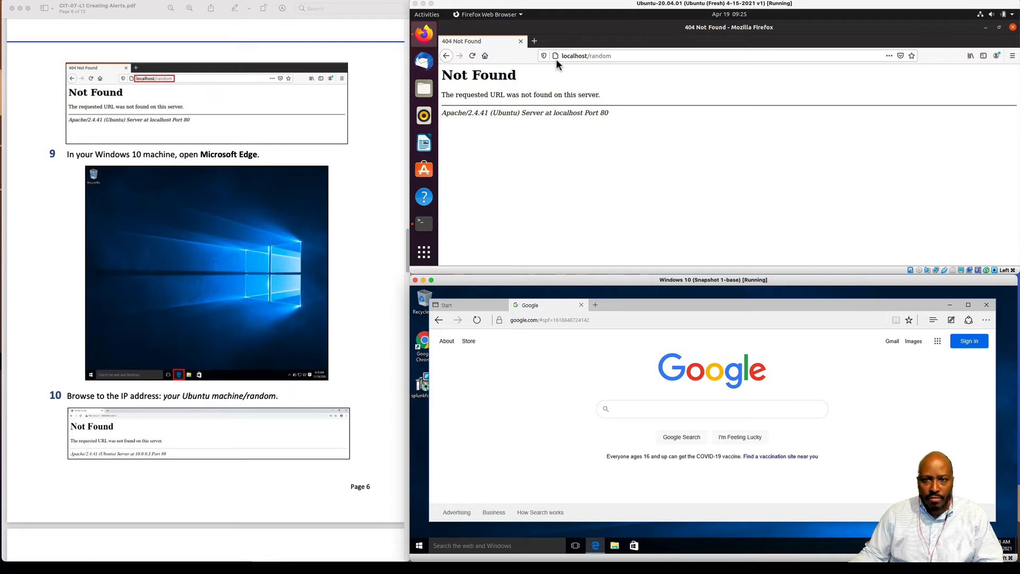
pyautogui.click(295, 391)
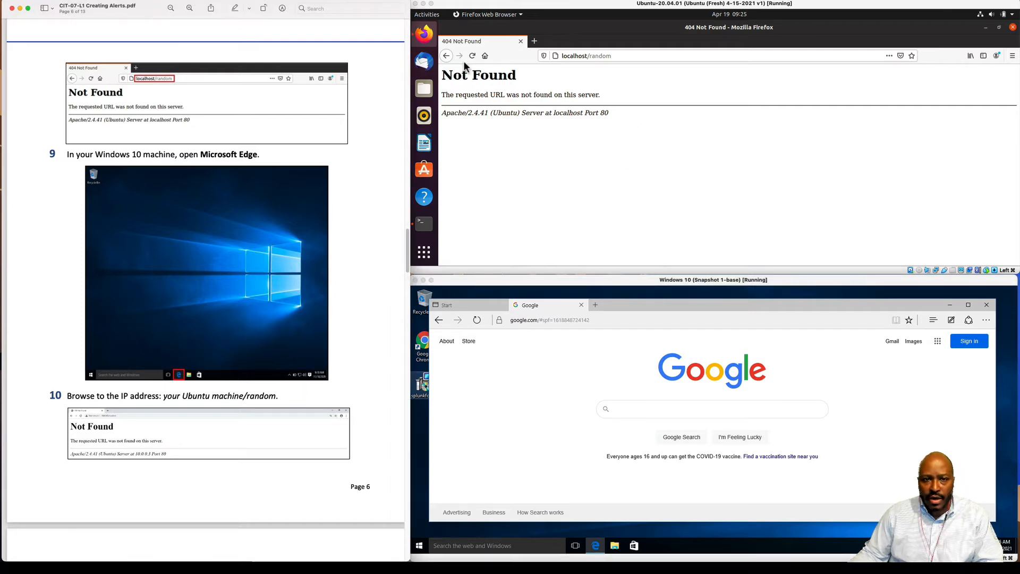
# - Look up the Ubuntu machine's IP address by running ip a in a new terminal tab
pyautogui.click(423, 226)
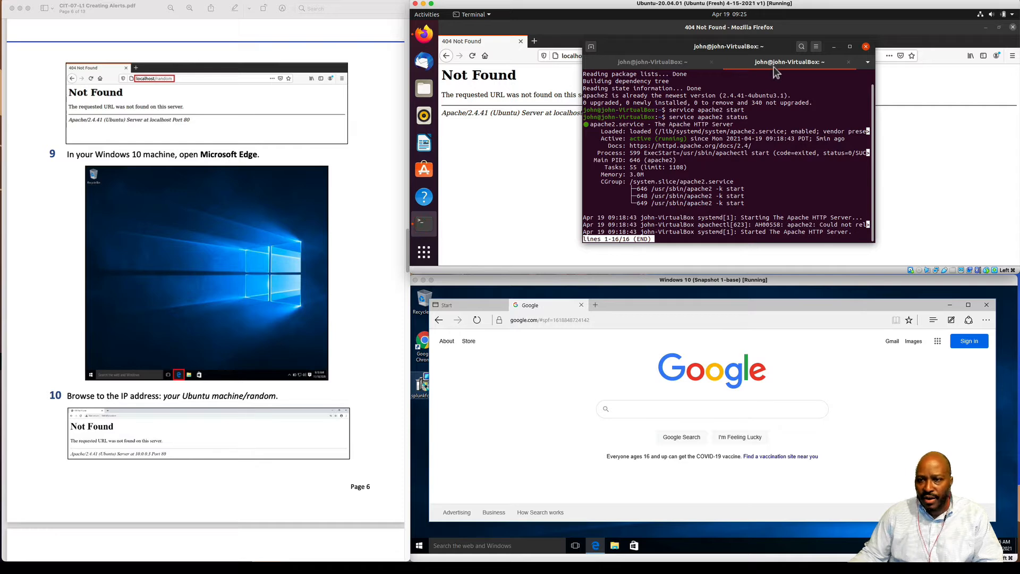
pyautogui.click(676, 64)
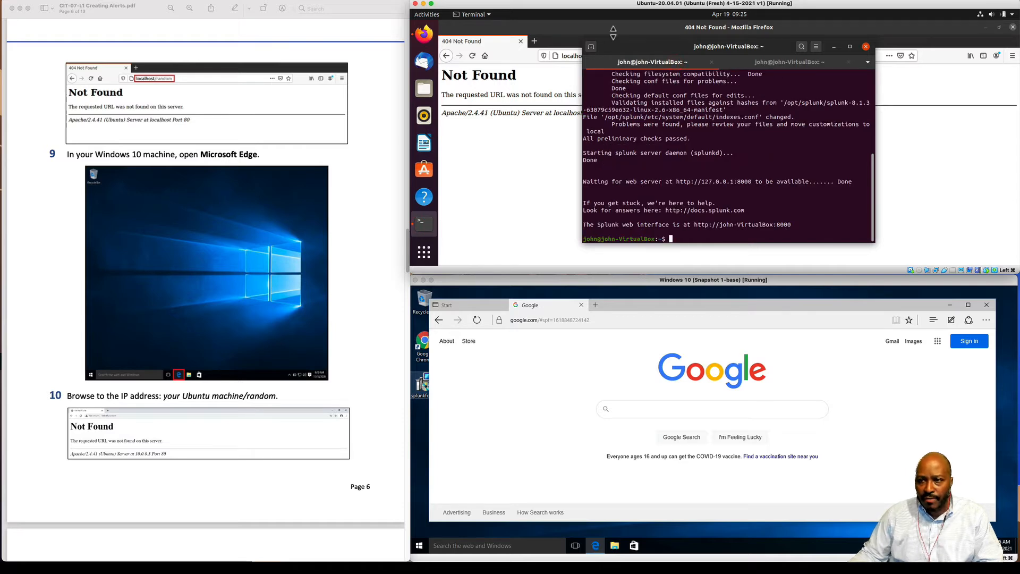
pyautogui.click(592, 47)
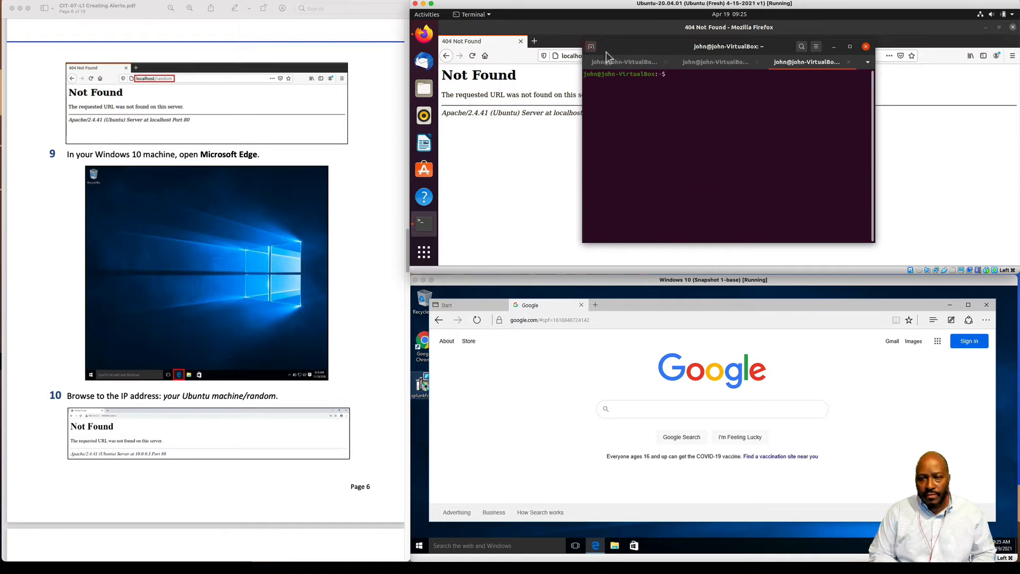
pyautogui.write('ip a')
pyautogui.press('Return')
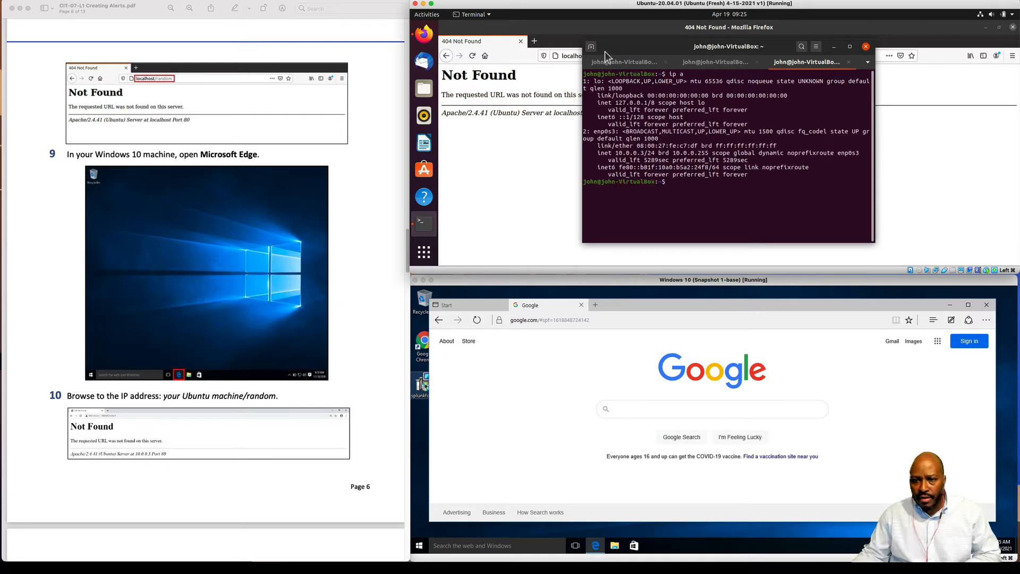
# - Browse to 10.0.0.3/random in Edge on the Windows 10 machine to generate a 404 error log entry
pyautogui.click(564, 321)
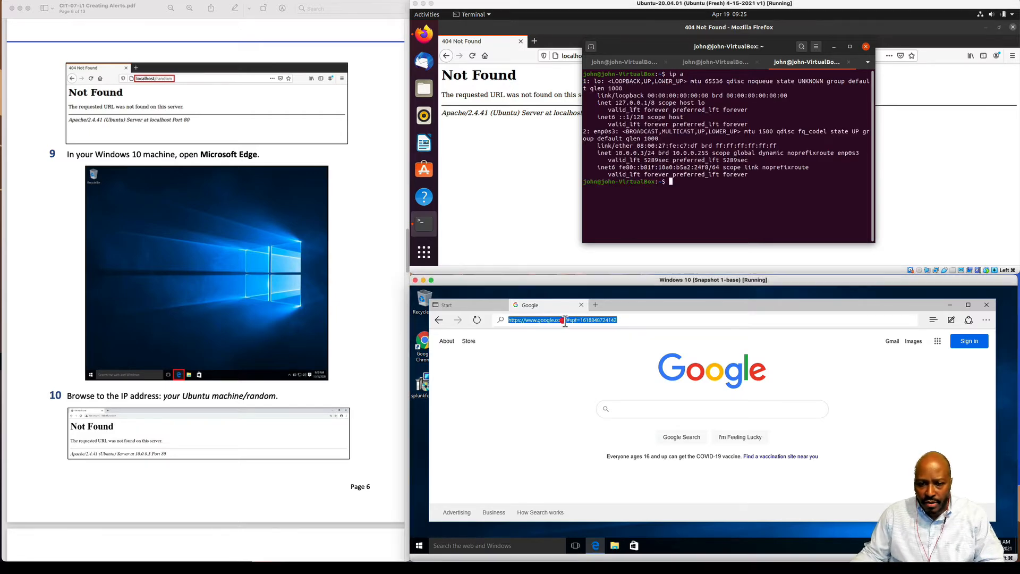
pyautogui.write('10.0.0.3/fgfgsgfgfgfgfdgsdf')
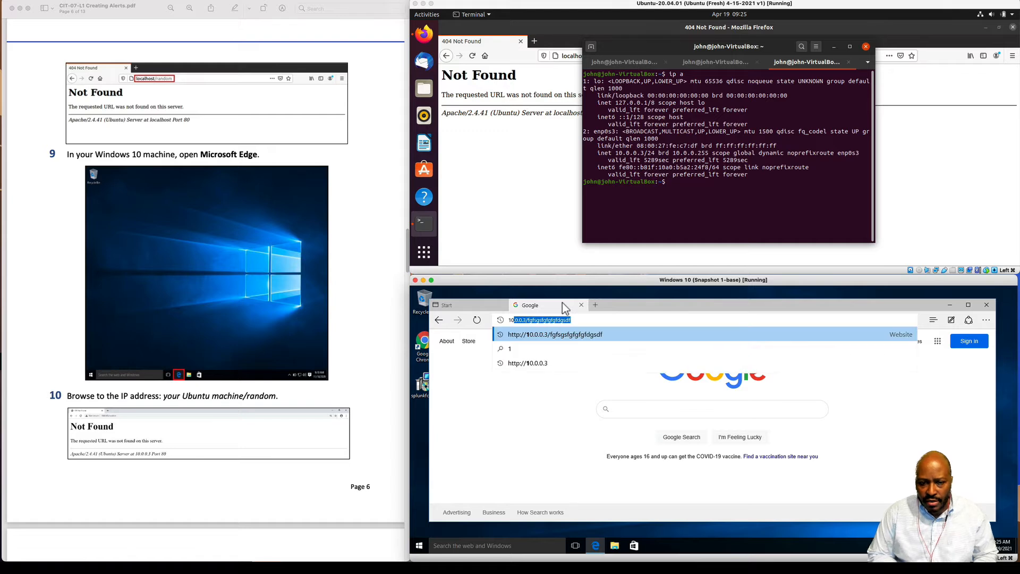
pyautogui.press('End')
pyautogui.press('BackSpace')
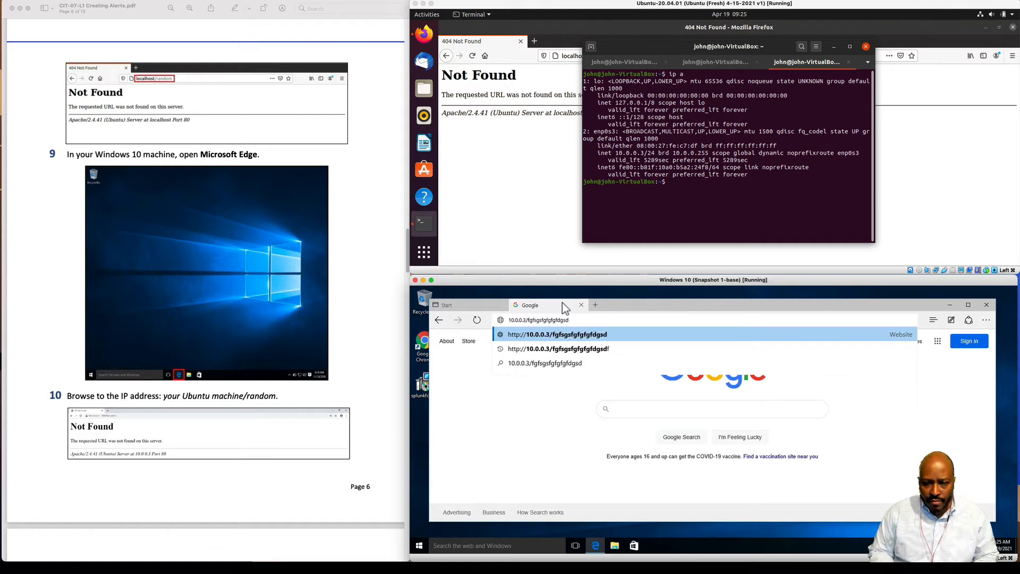
pyautogui.press('BackSpace')
pyautogui.press('BackSpace')
pyautogui.press('BackSpace')
pyautogui.press('BackSpace')
pyautogui.press('BackSpace')
pyautogui.press('BackSpace')
pyautogui.press('BackSpace')
pyautogui.press('BackSpace')
pyautogui.write('3/random')
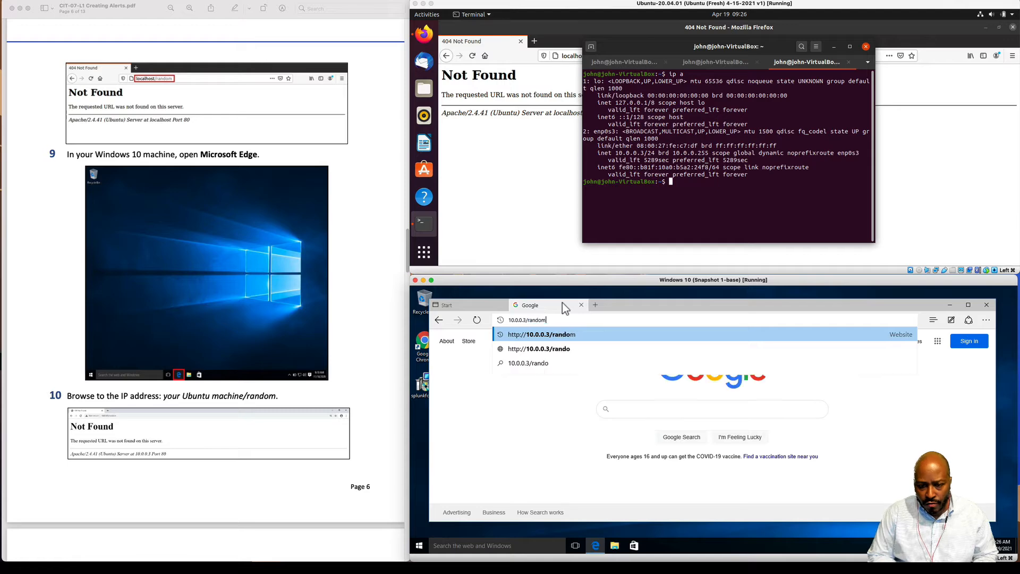
pyautogui.press('Return')
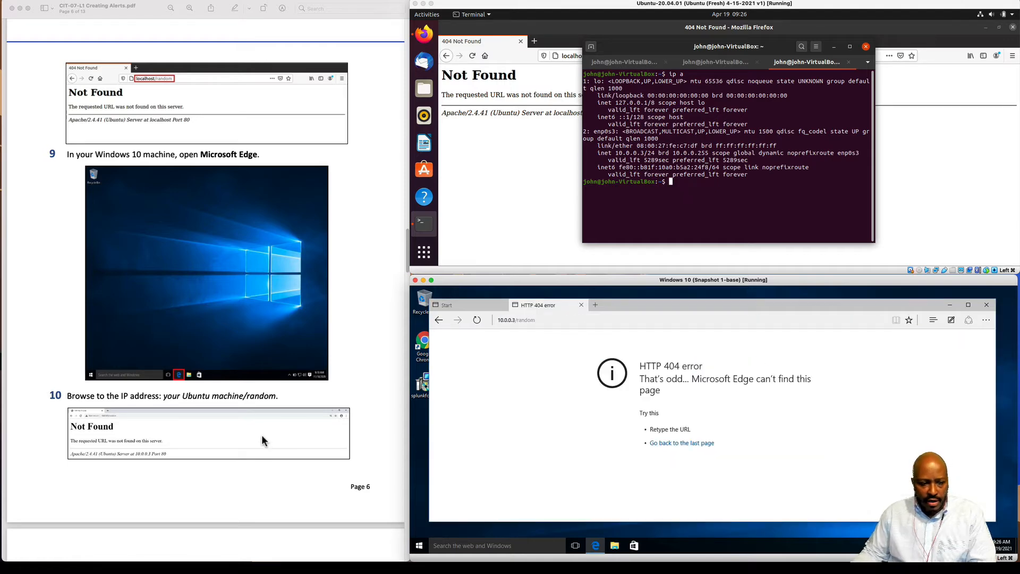
# - Browse to the Splunk web interface at 127.0.0.1:8000 in a new Firefox tab on the Ubuntu machine
pyautogui.scroll(-10, 262, 436)
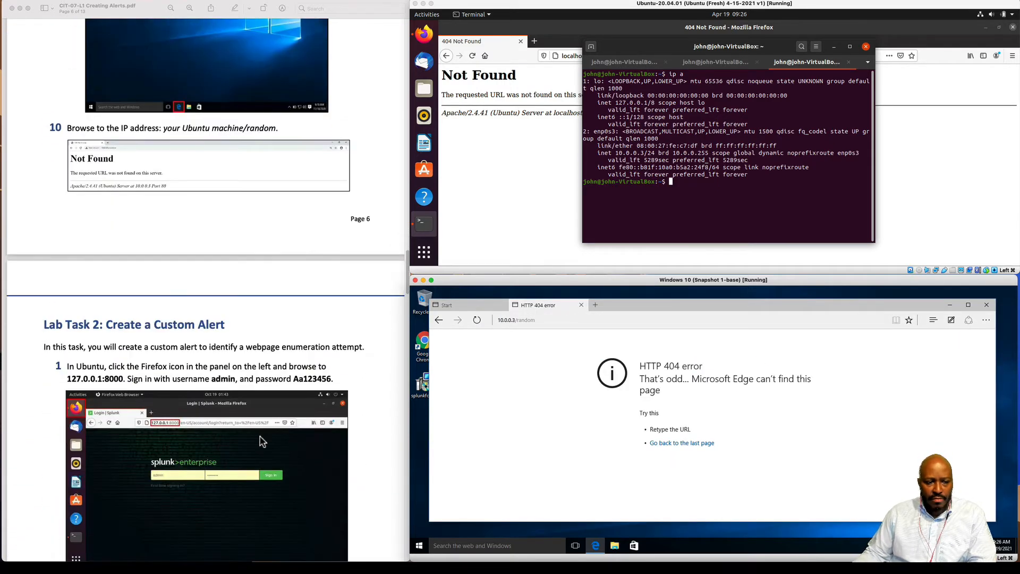
pyautogui.scroll(-4, 262, 441)
pyautogui.scroll(3, 260, 441)
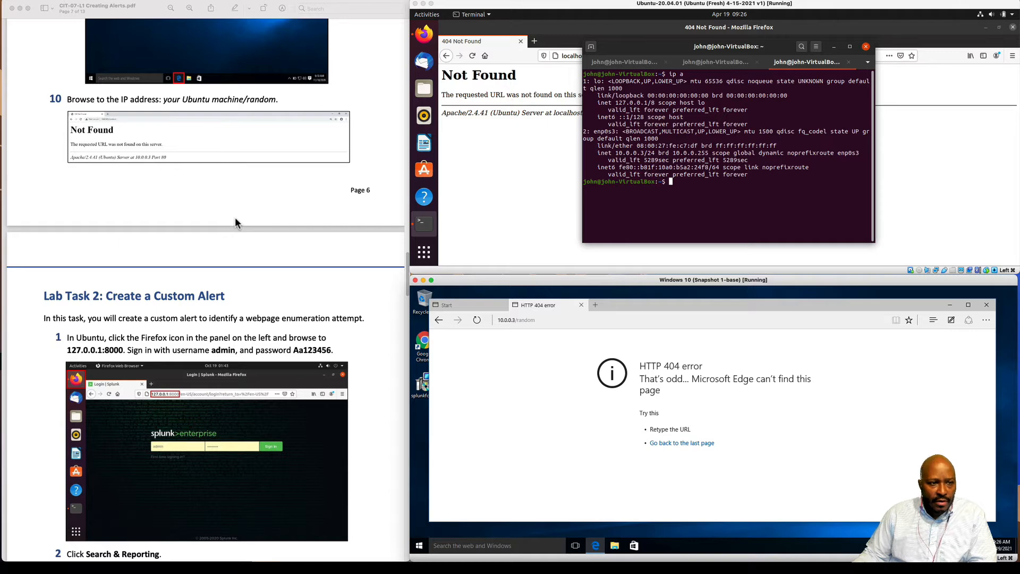
pyautogui.scroll(-6, 237, 218)
pyautogui.scroll(-2, 237, 222)
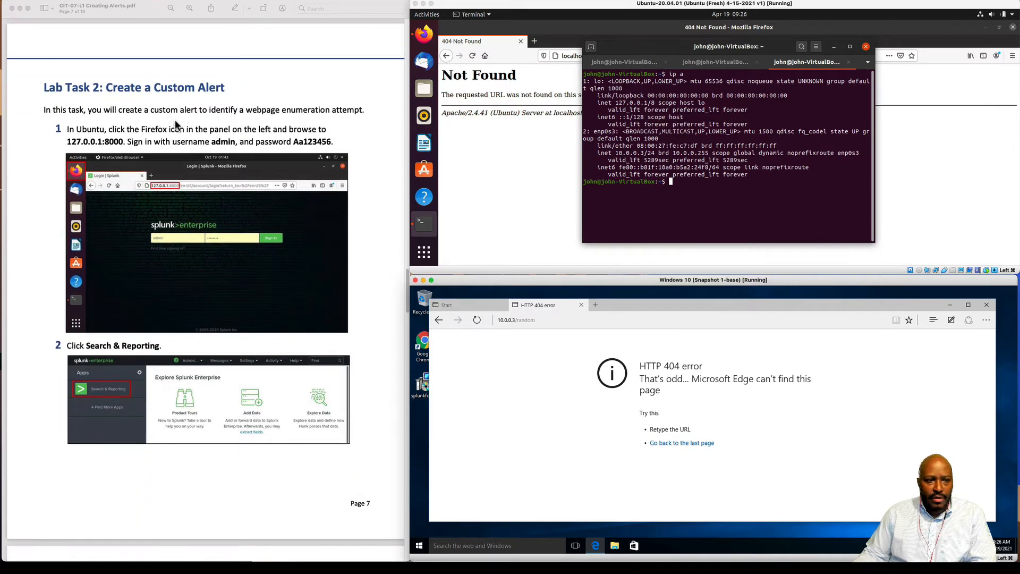
pyautogui.scroll(-1, 175, 123)
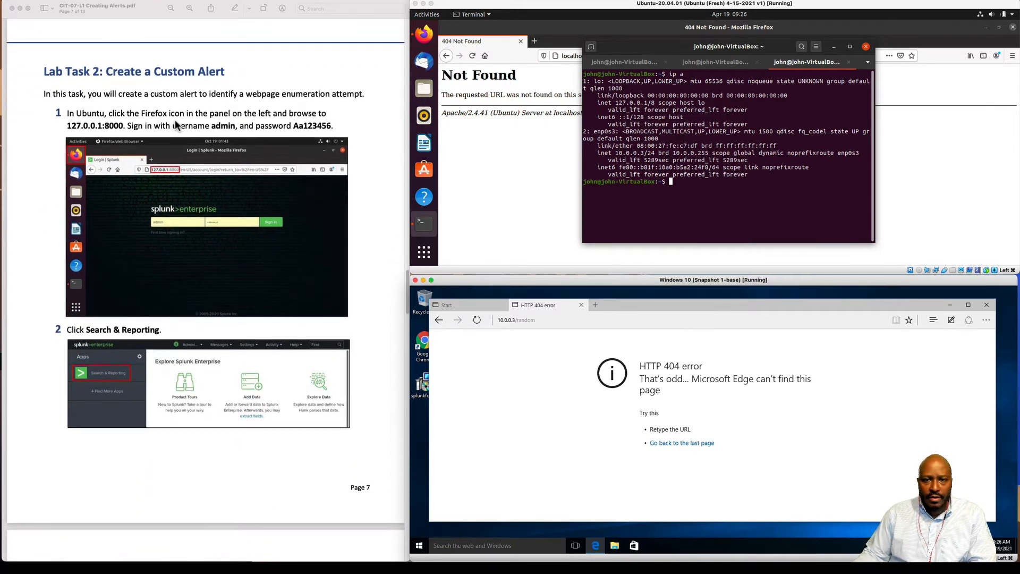
pyautogui.click(538, 185)
pyautogui.click(535, 41)
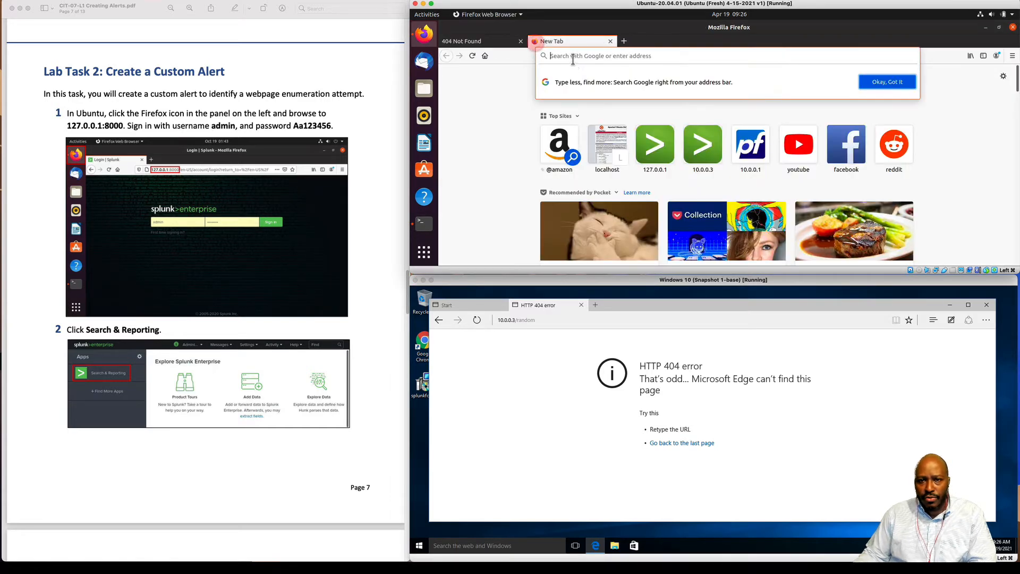
pyautogui.write('127.0.0.1:8000/')
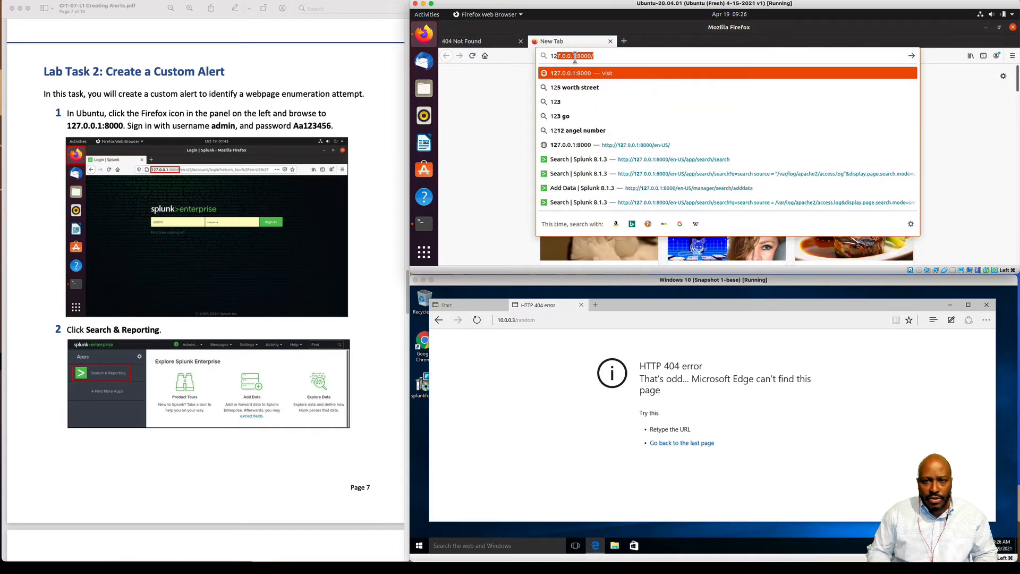
pyautogui.press('Right')
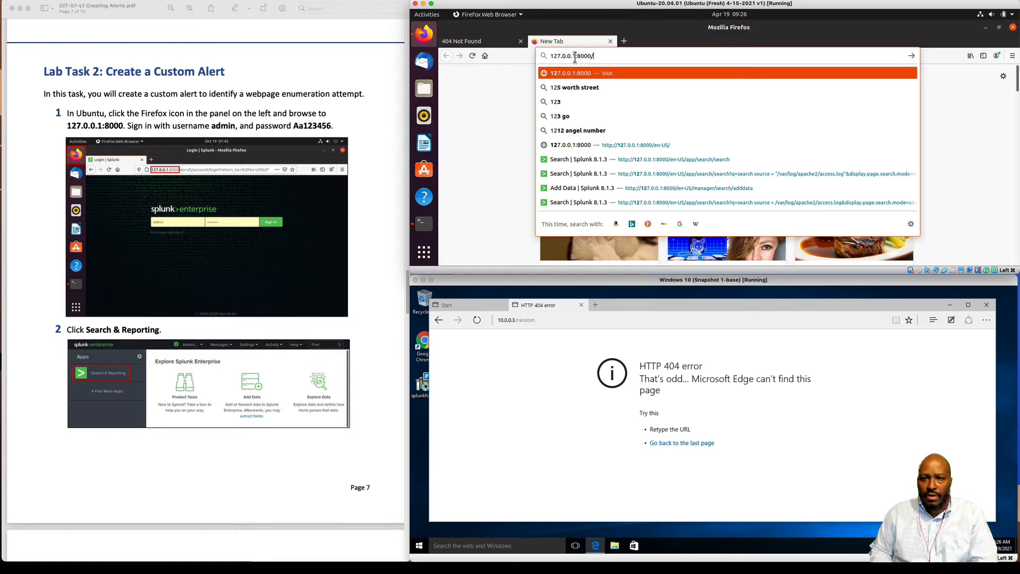
pyautogui.press('Return')
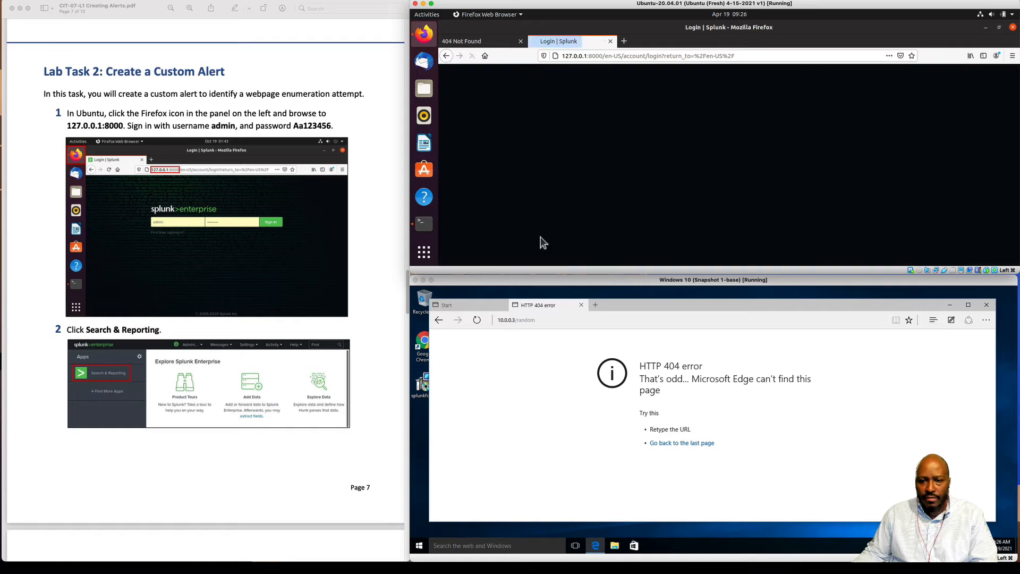
# - Minimize the Windows 10 virtual machine window and make the Ubuntu window taller
pyautogui.click(507, 321)
pyautogui.click(423, 281)
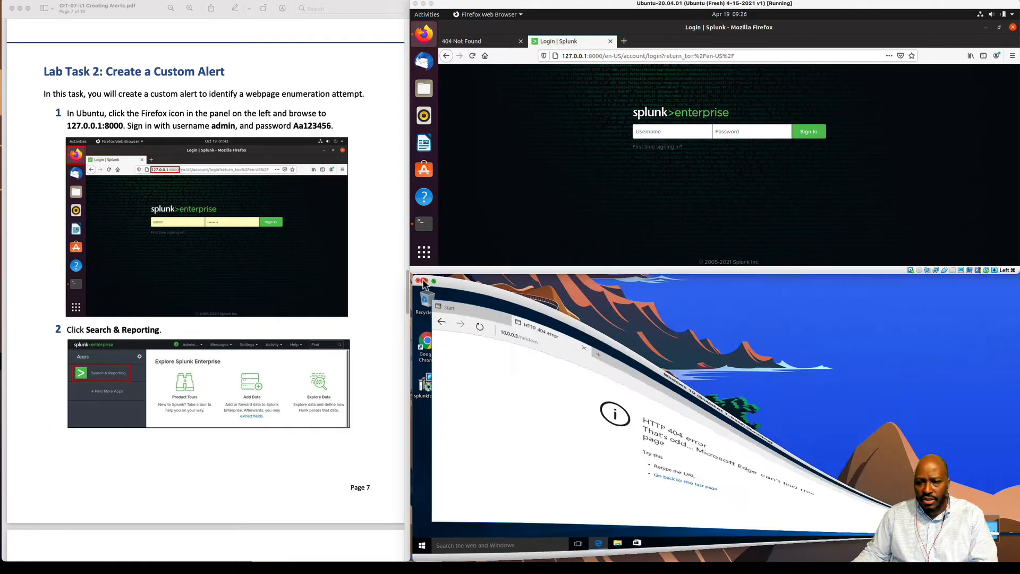
pyautogui.moveTo(519, 274); pyautogui.dragTo(522, 421)
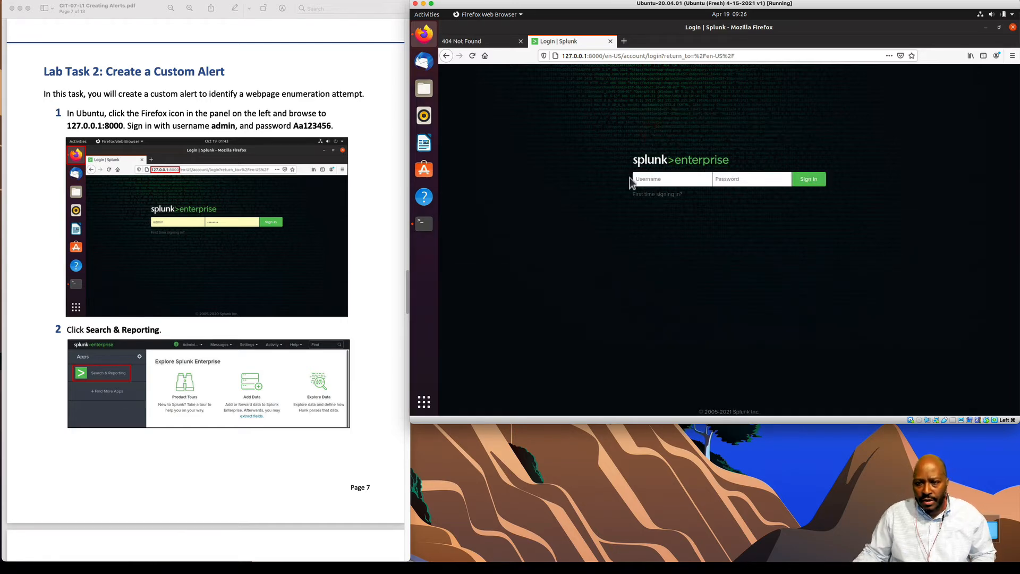
# - Sign in to Splunk with the username admin and the account password, and decline saving the login in Firefox
pyautogui.click(645, 179)
pyautogui.write('admin')
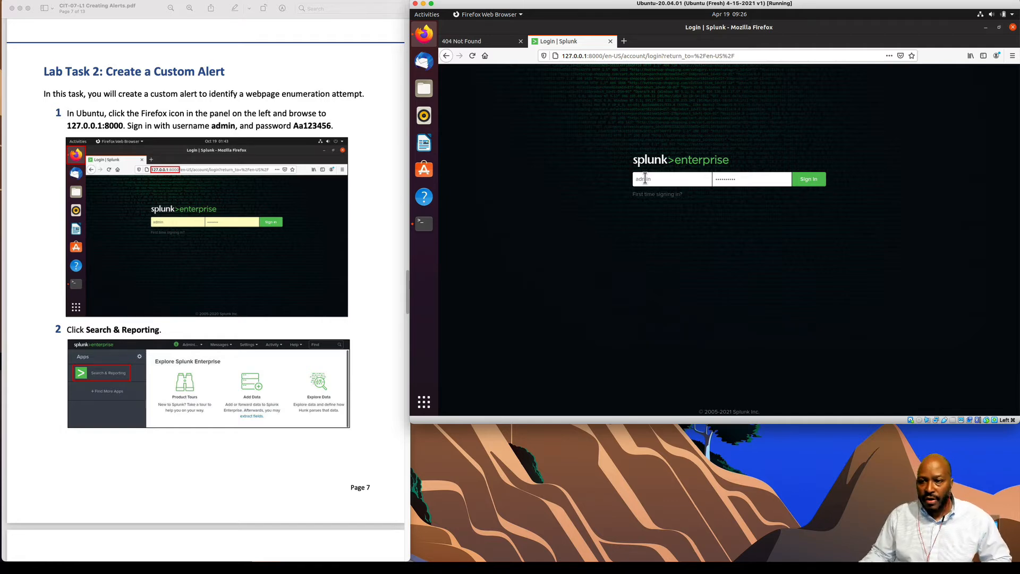
pyautogui.click(808, 180)
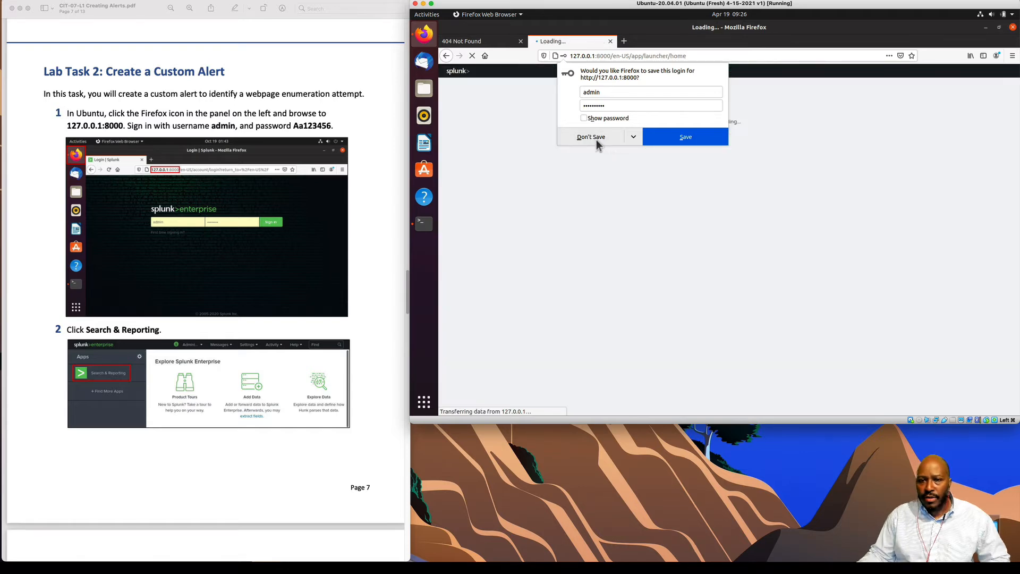
pyautogui.click(596, 139)
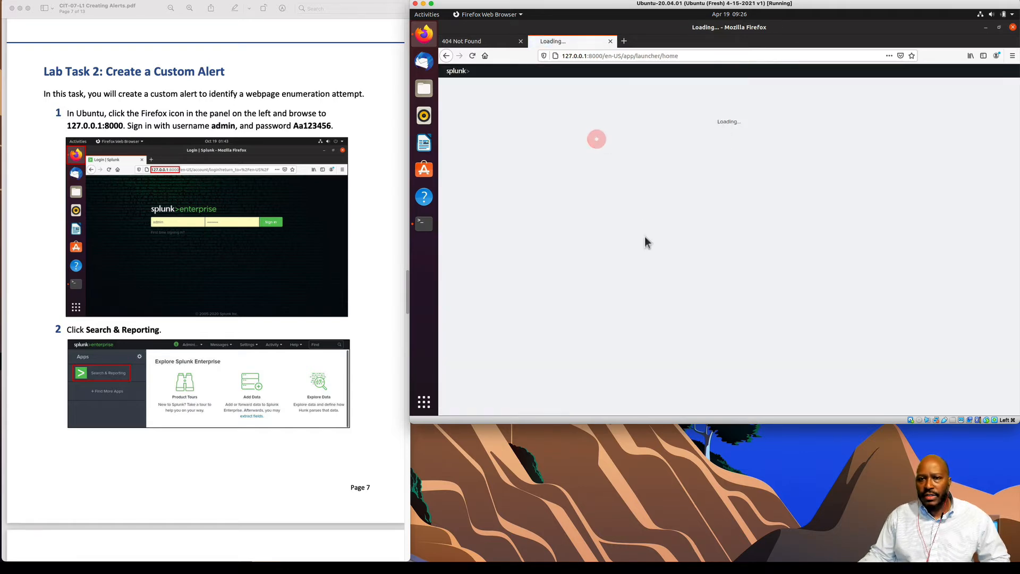
# - Open the Search & Reporting app from the Splunk home page, as in step 2 of the lab guide
pyautogui.scroll(-4, 304, 376)
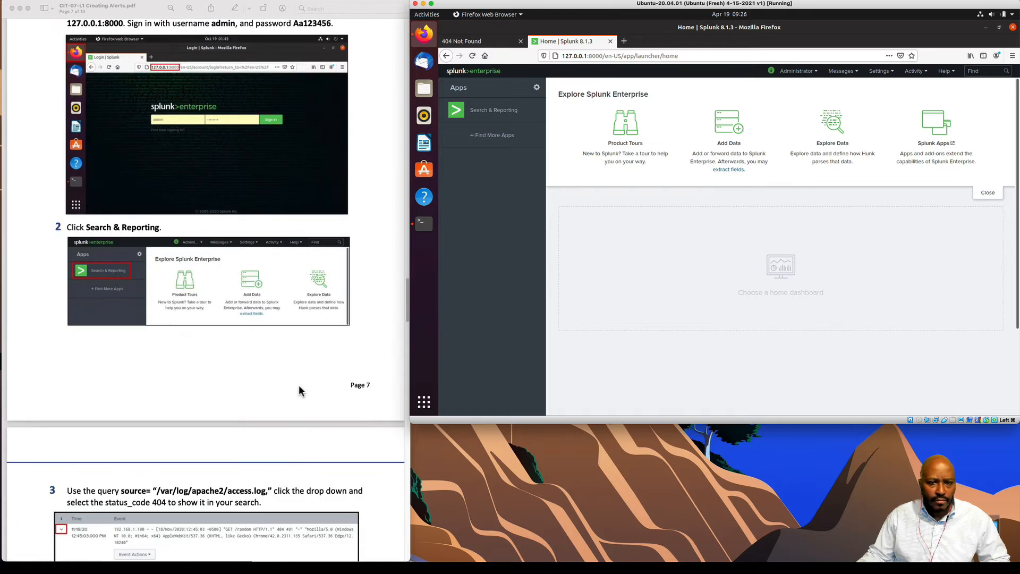
pyautogui.scroll(-1, 299, 391)
pyautogui.scroll(-2, 271, 323)
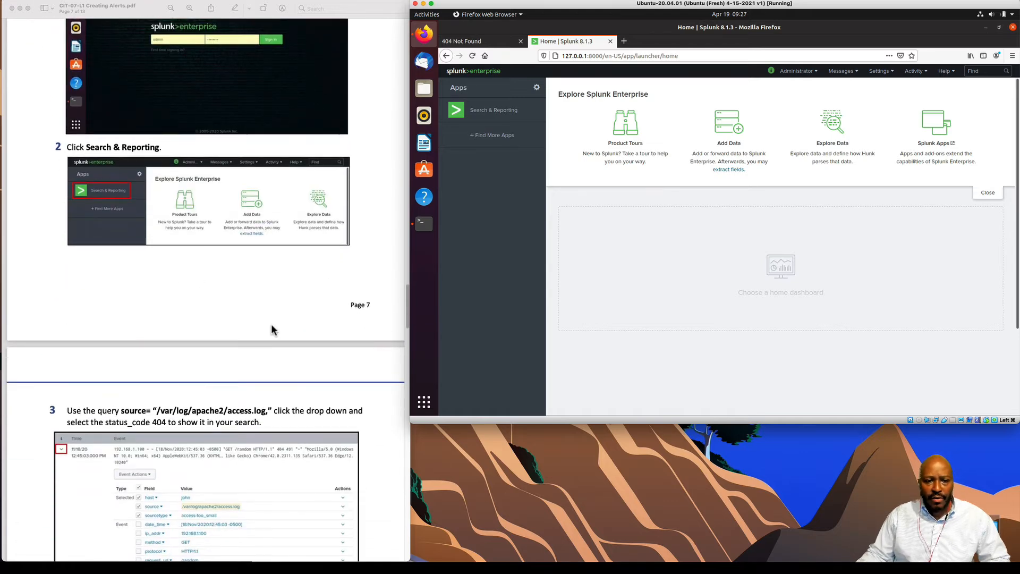
pyautogui.click(490, 111)
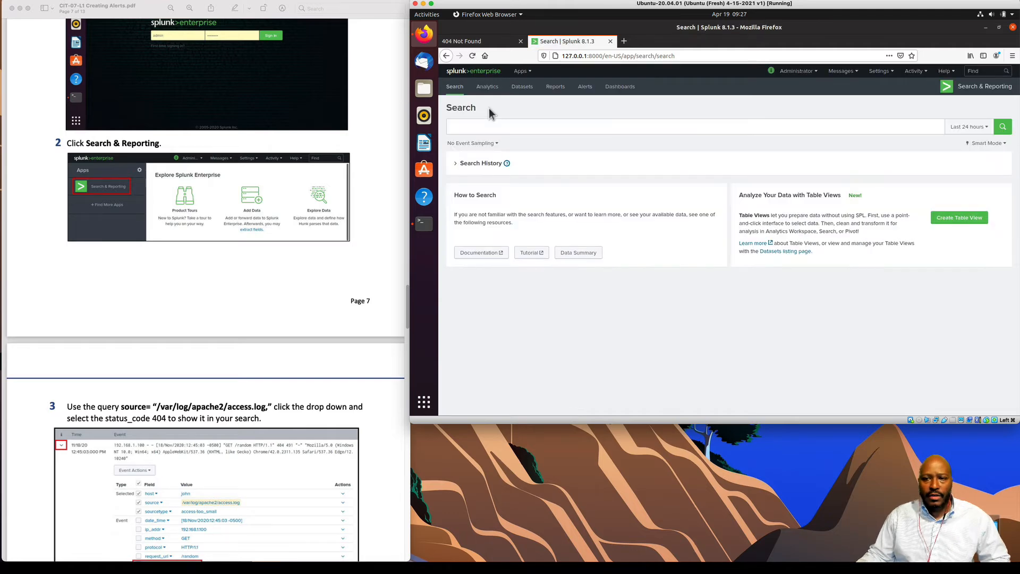
# - Copy only the path "/var/log/apache2/access.log," from step 3 of the lab guide into the Splunk search field
pyautogui.scroll(-5, 324, 298)
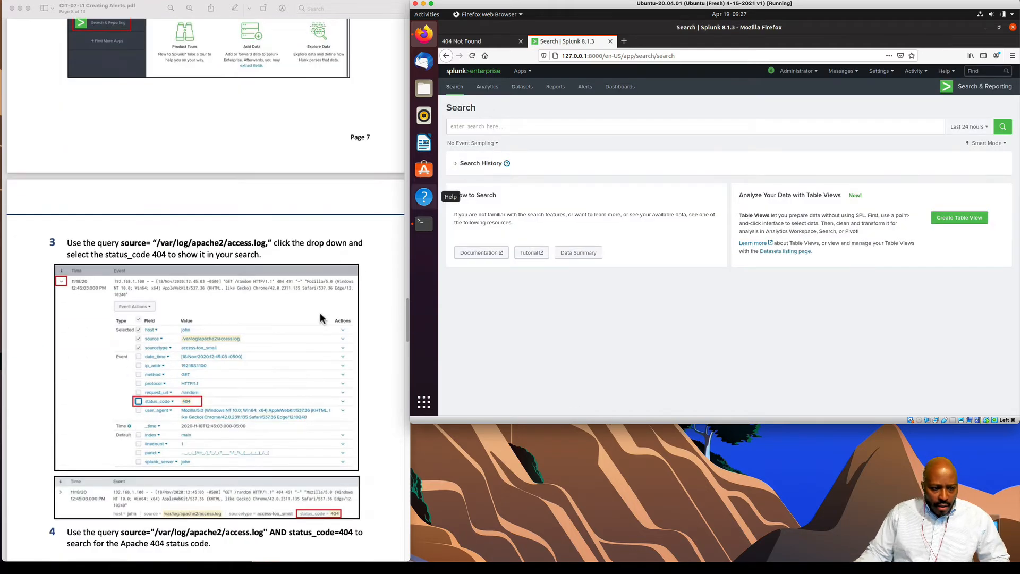
pyautogui.scroll(-2, 321, 318)
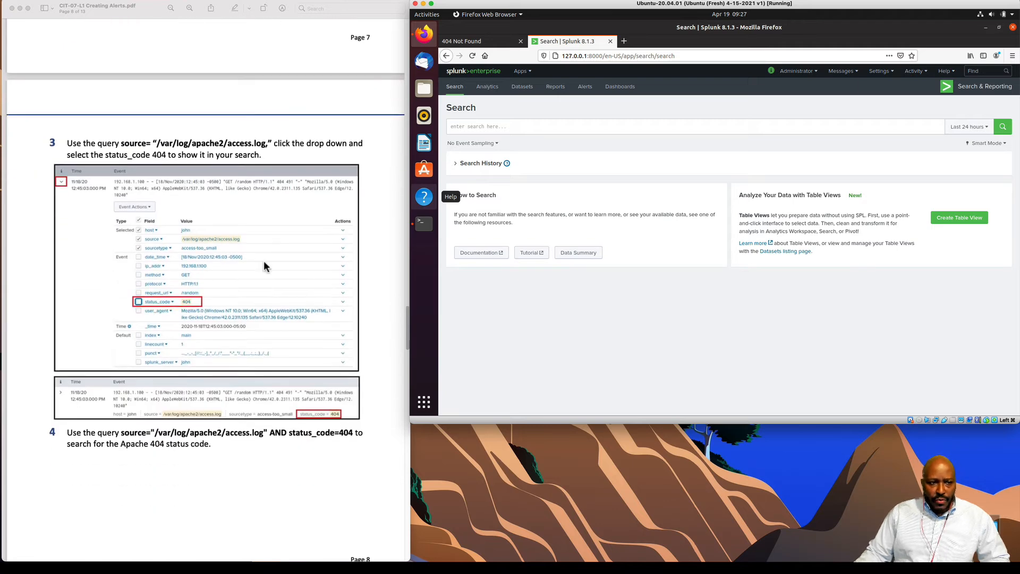
pyautogui.click(268, 149)
pyautogui.scroll(-1, 269, 149)
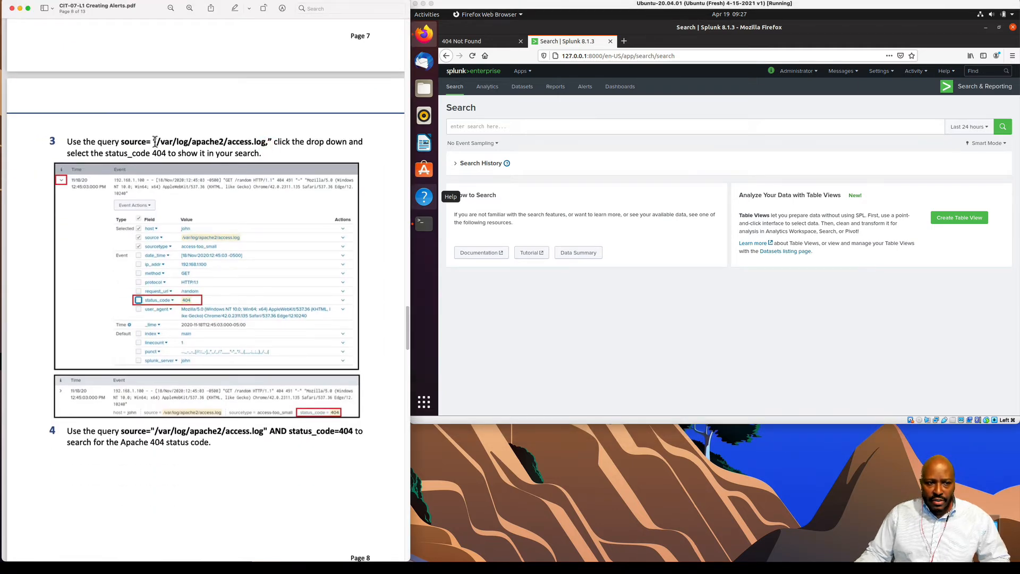
pyautogui.moveTo(155, 141); pyautogui.dragTo(271, 144)
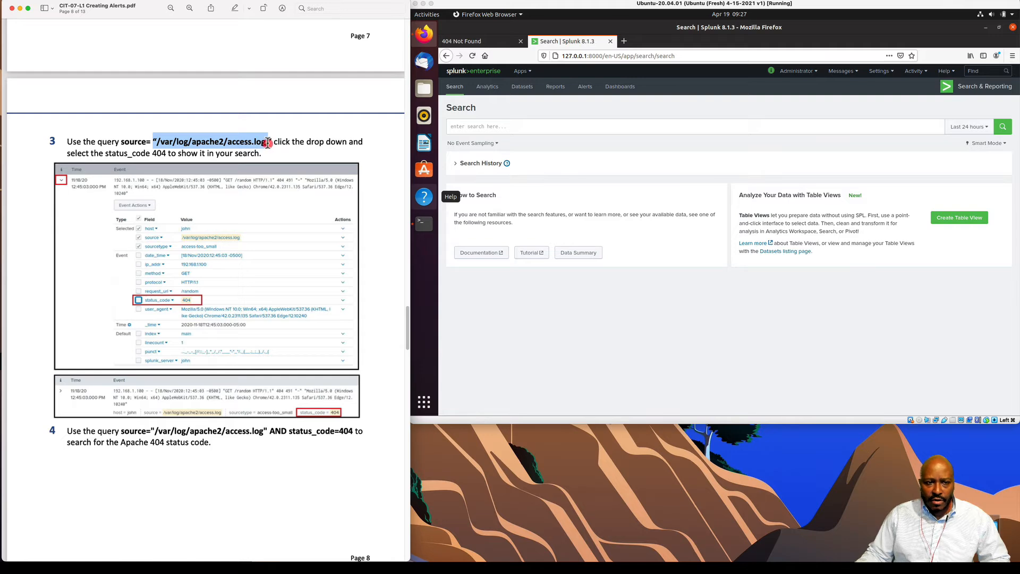
pyautogui.rightClick(254, 142)
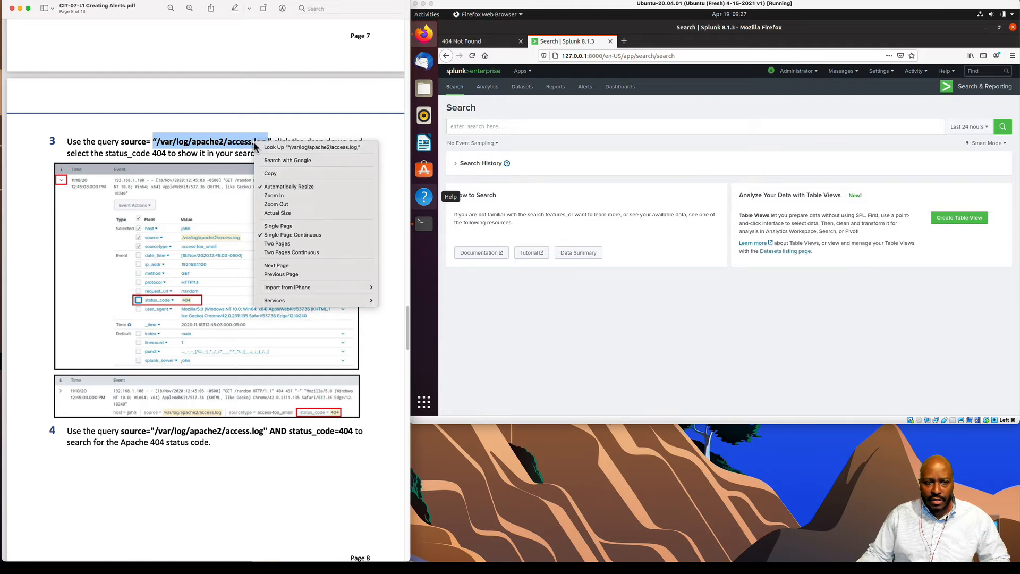
pyautogui.click(276, 174)
pyautogui.click(470, 128)
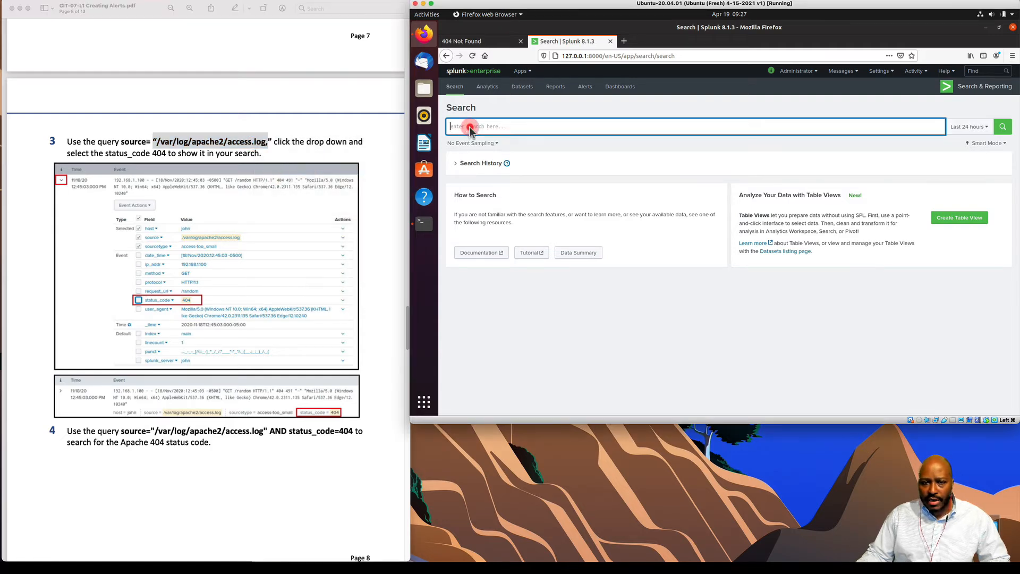
pyautogui.rightClick(470, 127)
pyautogui.click(489, 161)
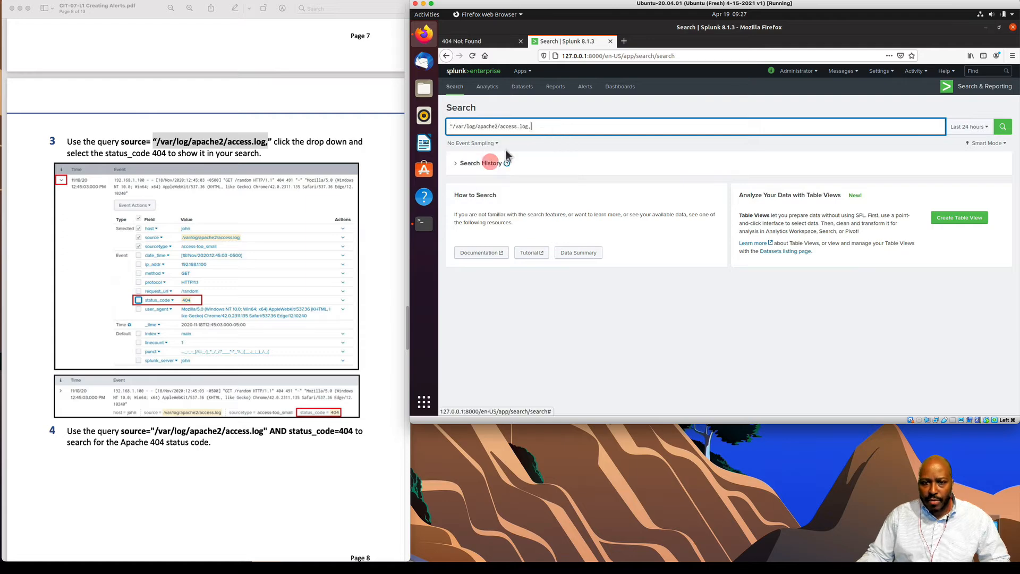
# - Replace the search text with the full step 3 query from the lab guide, source= "/var/log/apache2/access.log,"
pyautogui.click(151, 145)
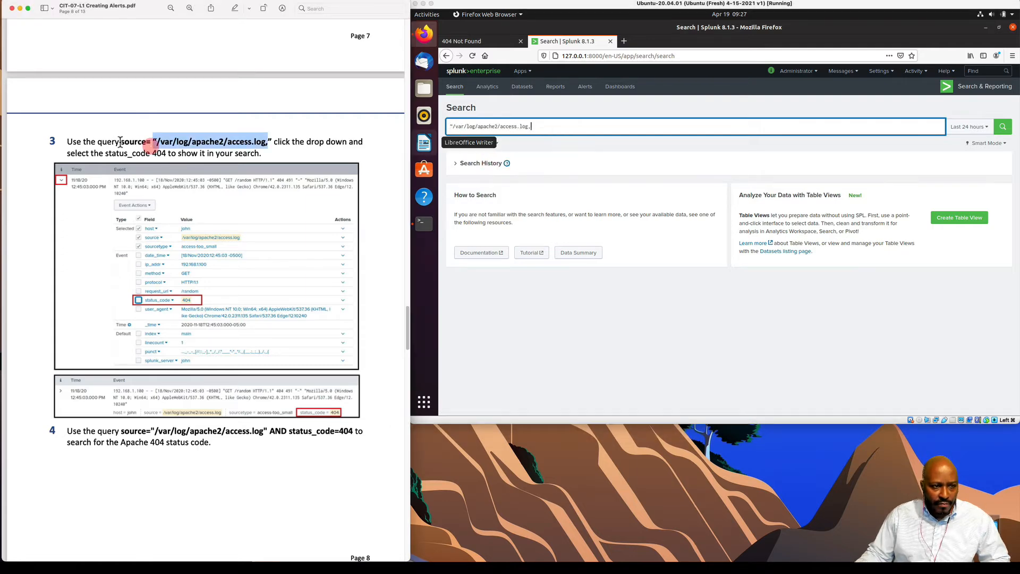
pyautogui.moveTo(120, 142); pyautogui.dragTo(272, 144)
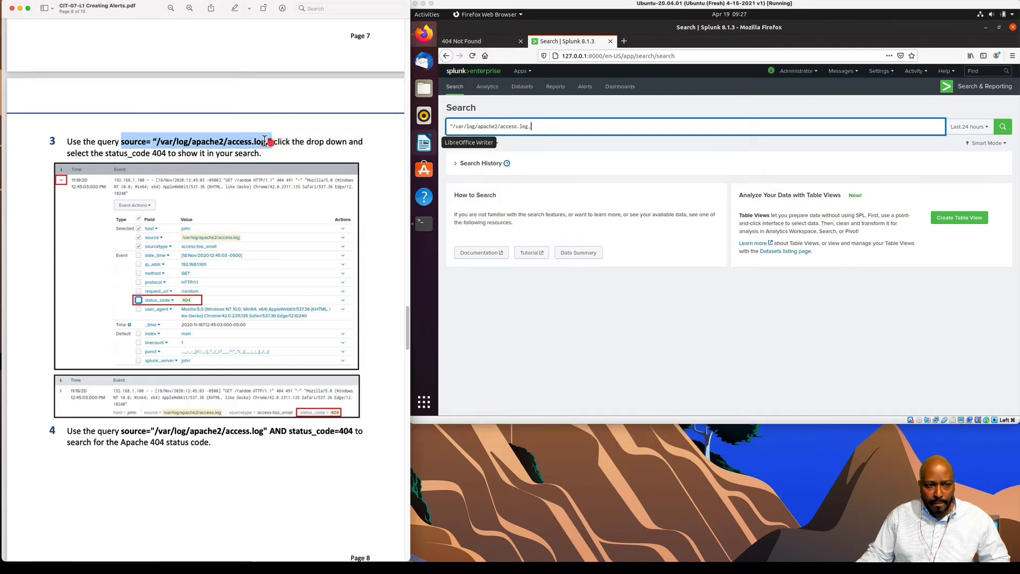
pyautogui.rightClick(265, 141)
pyautogui.click(279, 174)
pyautogui.click(542, 129)
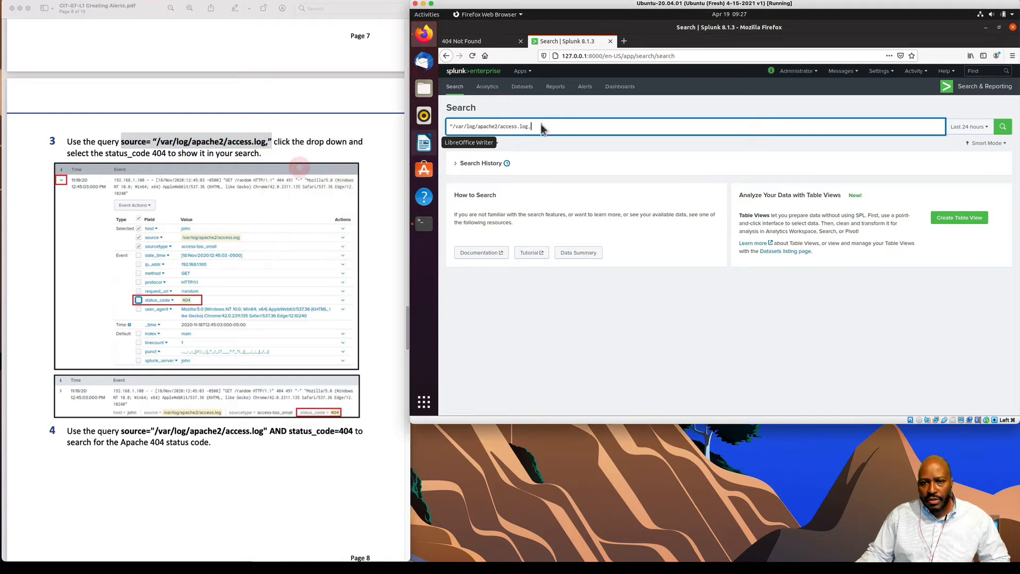
pyautogui.moveTo(542, 129); pyautogui.dragTo(447, 126)
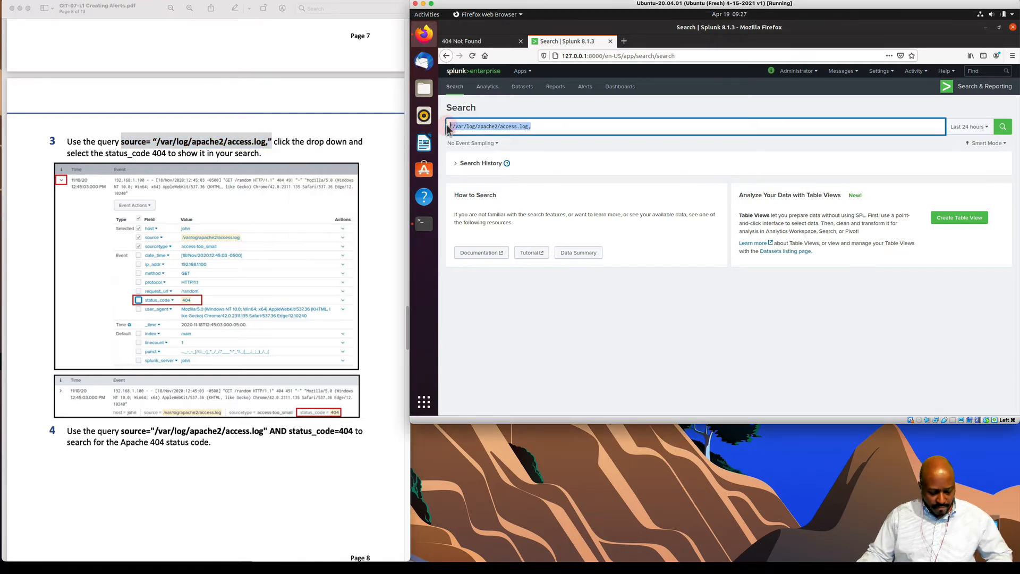
pyautogui.rightClick(473, 126)
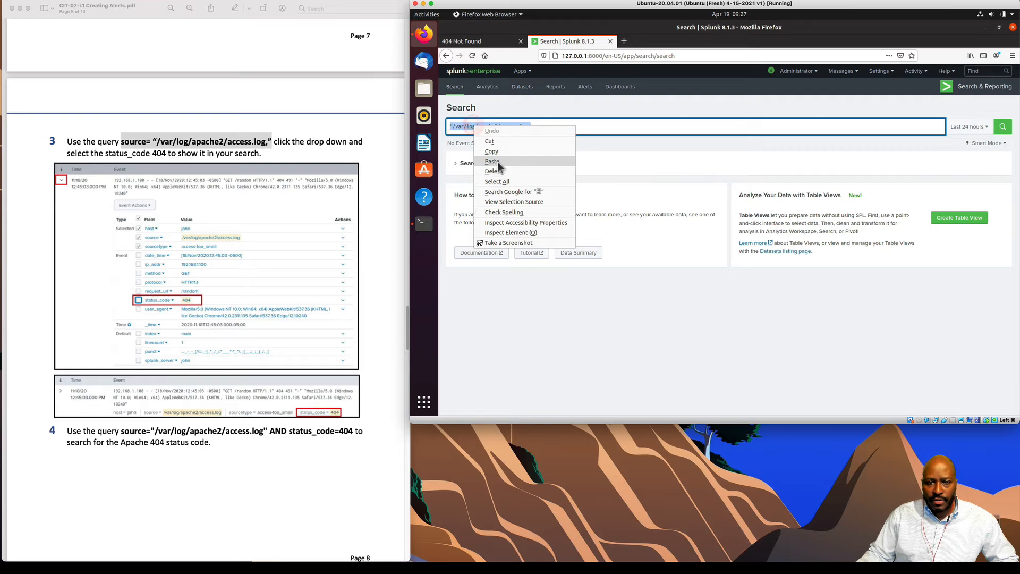
pyautogui.click(492, 161)
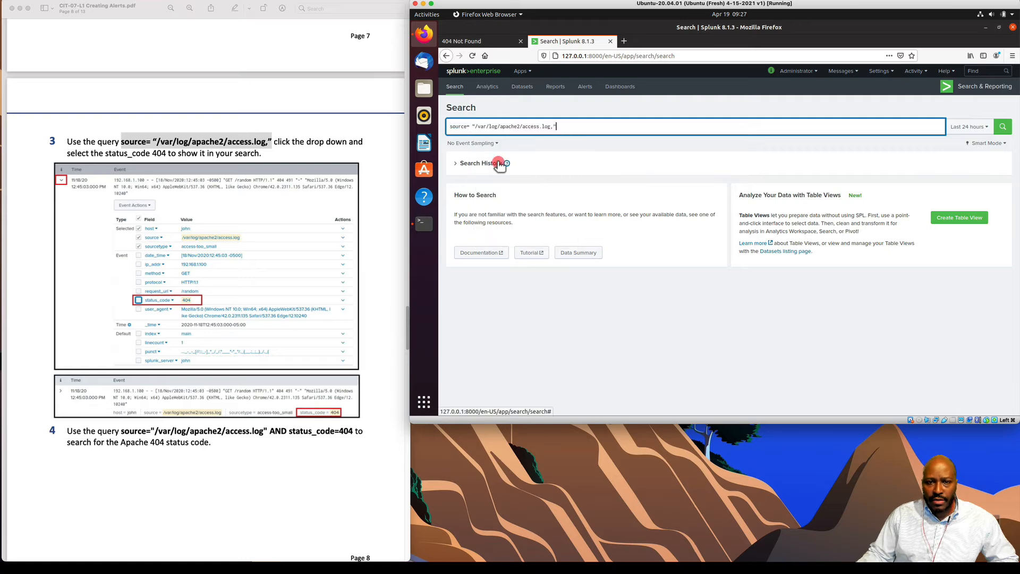
# - Remove the quotation marks and trailing comma so the query reads source= /var/log/apache2/access.log, and run the search
pyautogui.click(474, 126)
pyautogui.press('BackSpace')
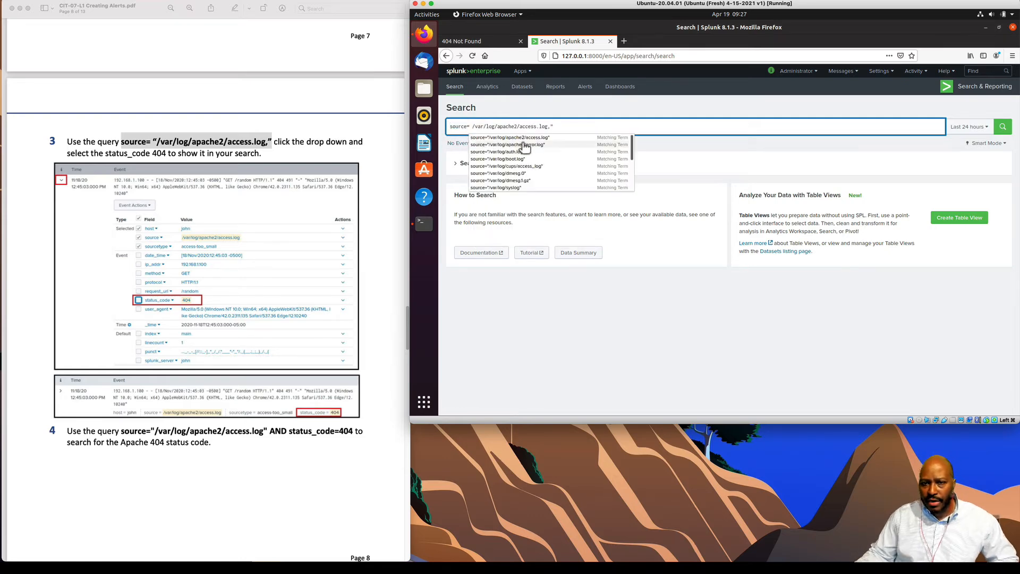
pyautogui.click(551, 127)
pyautogui.press('BackSpace')
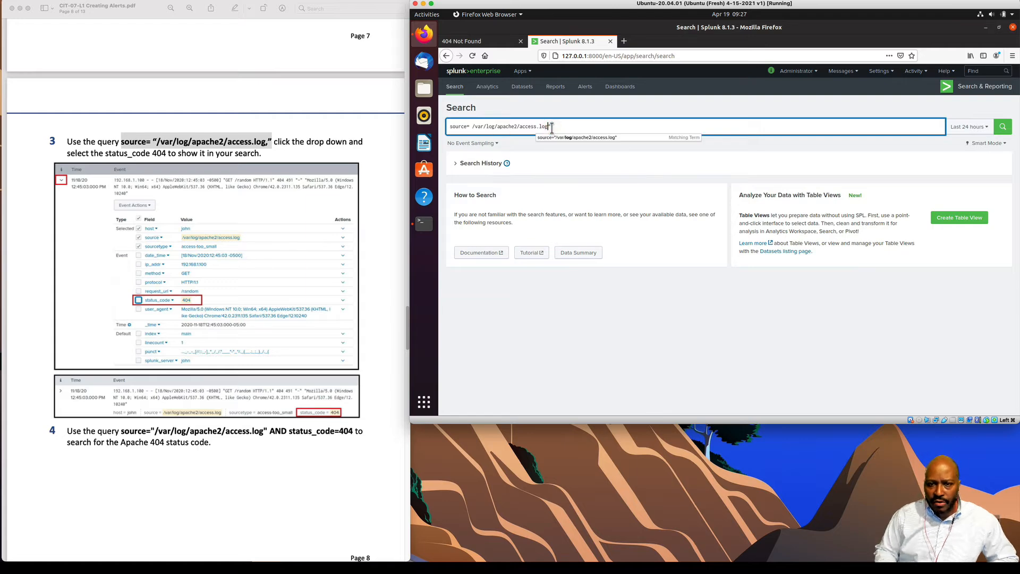
pyautogui.press('BackSpace')
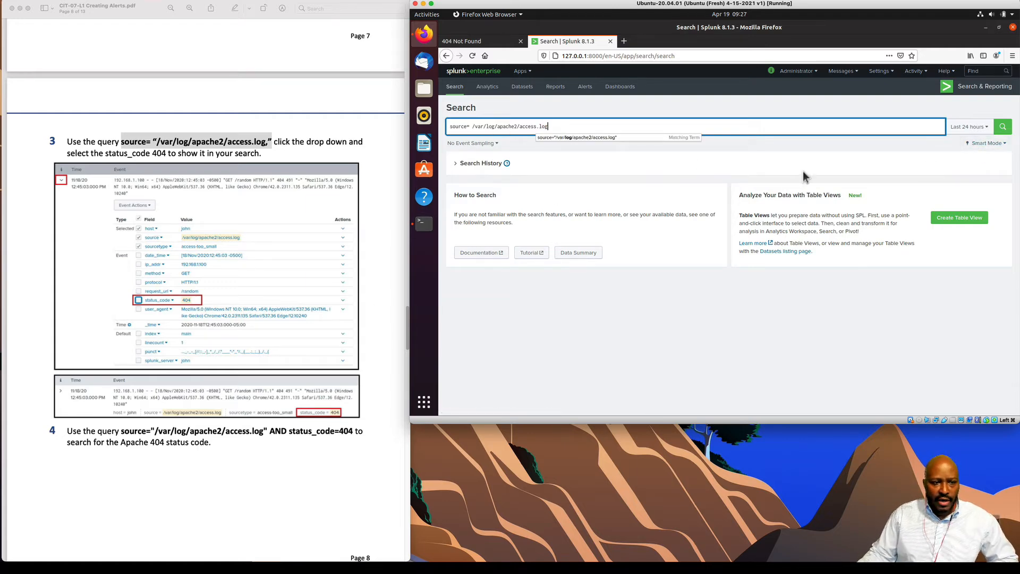
pyautogui.click(1002, 127)
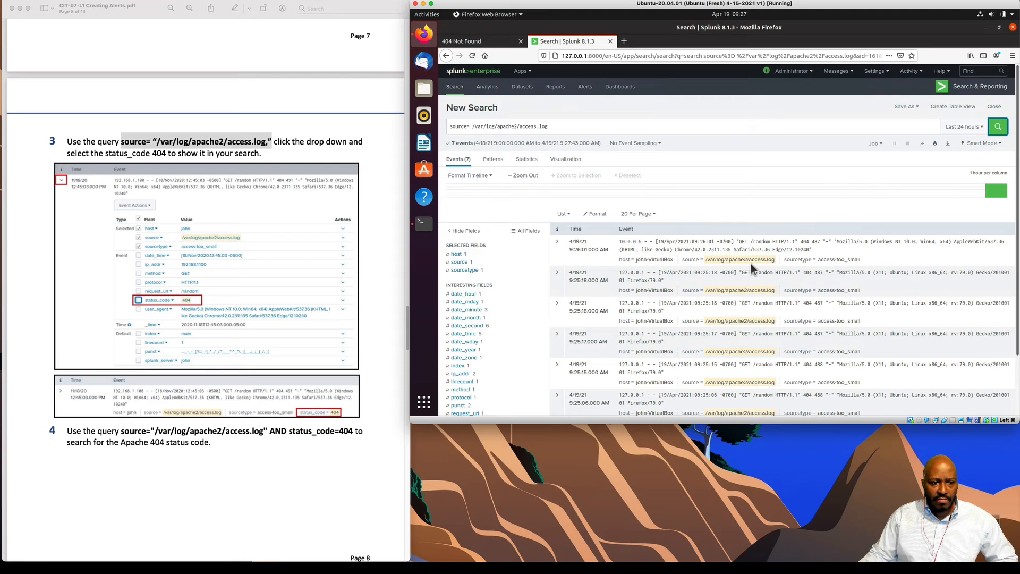
# - Expand the first event in the results and add its status_code field to the selected fields, as in step 3
pyautogui.scroll(1, 273, 314)
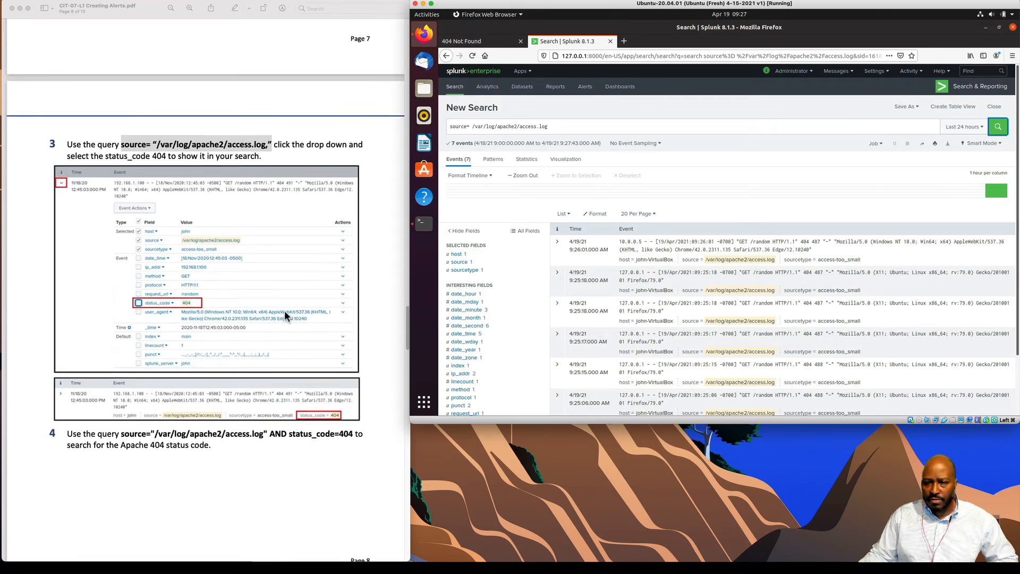
pyautogui.scroll(1, 324, 308)
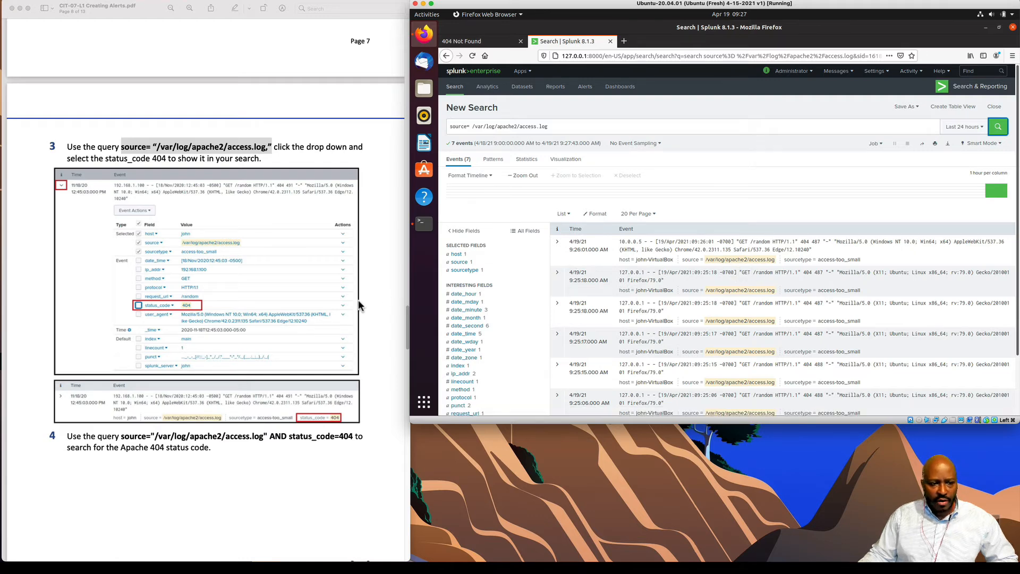
pyautogui.click(558, 245)
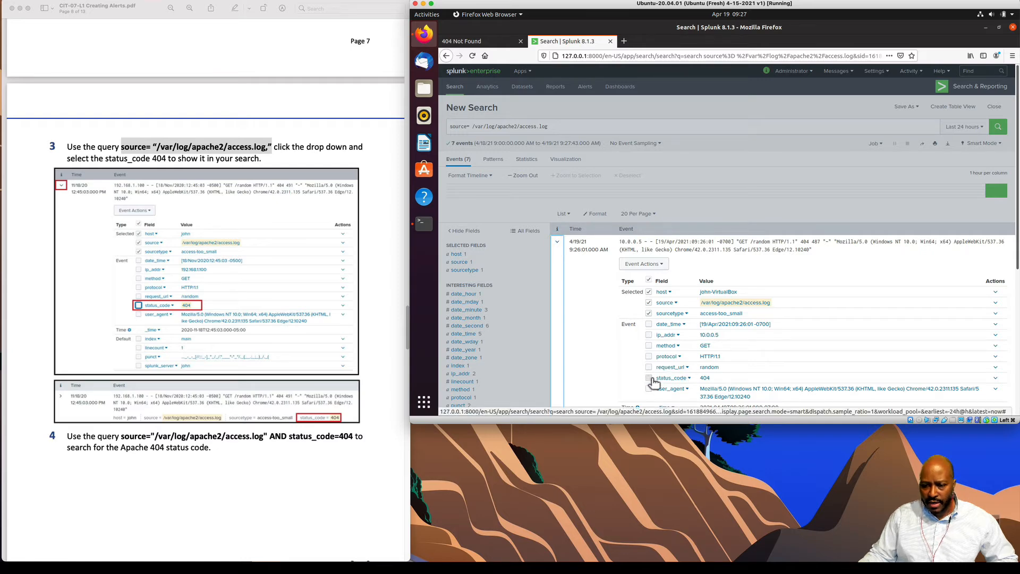
pyautogui.click(649, 378)
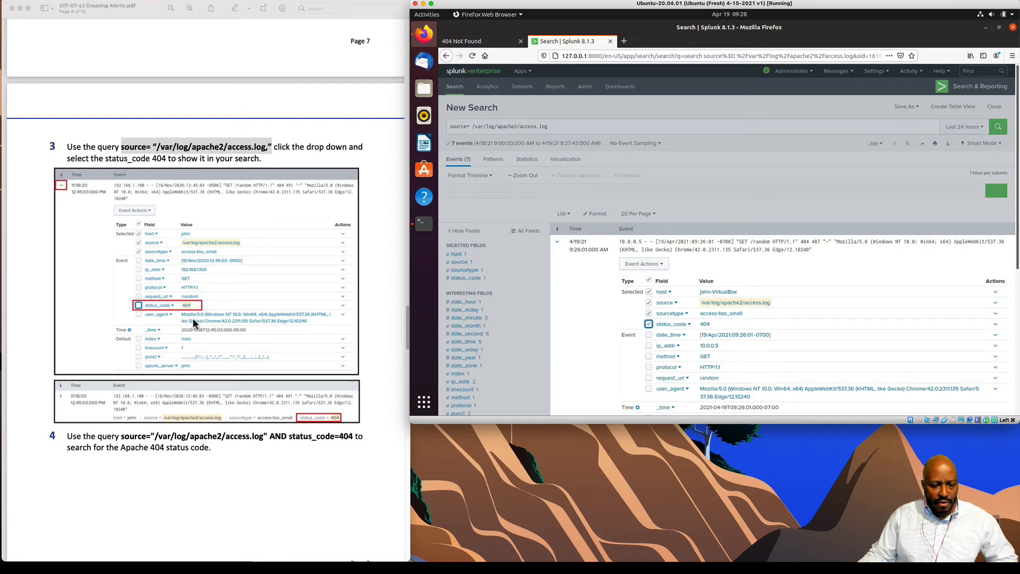
# - Collapse the event and run the step 4 query from the lab guide, source="/var/log/apache2/access.log" AND status_code=404
pyautogui.scroll(-1, 206, 372)
pyautogui.scroll(-3, 207, 374)
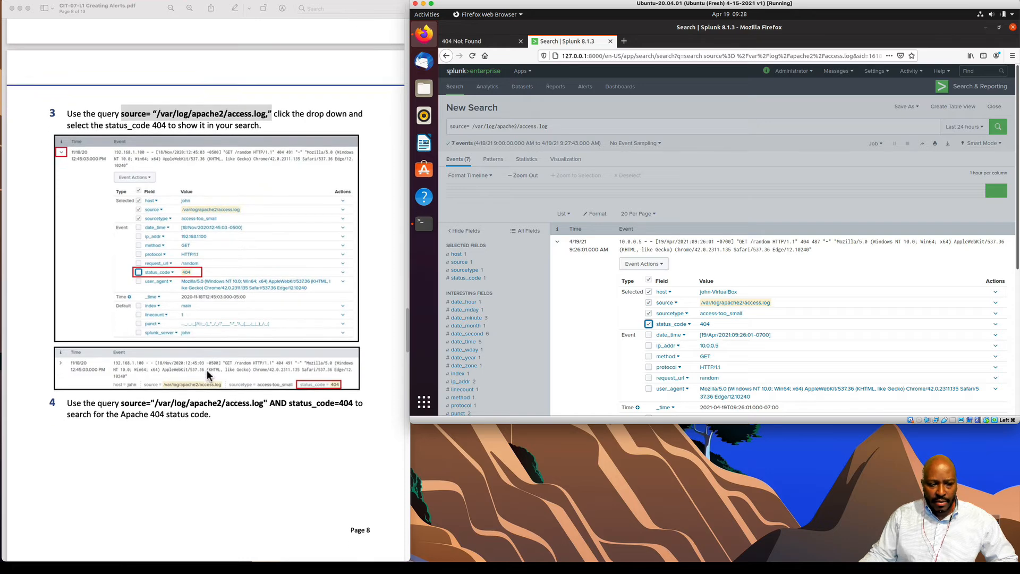
pyautogui.scroll(-1, 262, 404)
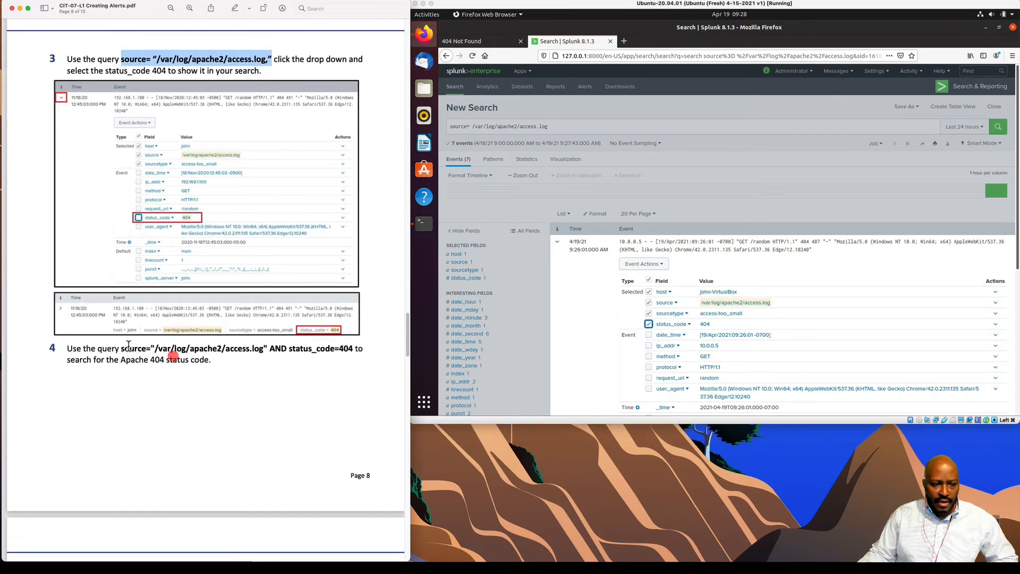
pyautogui.moveTo(121, 348); pyautogui.dragTo(345, 353)
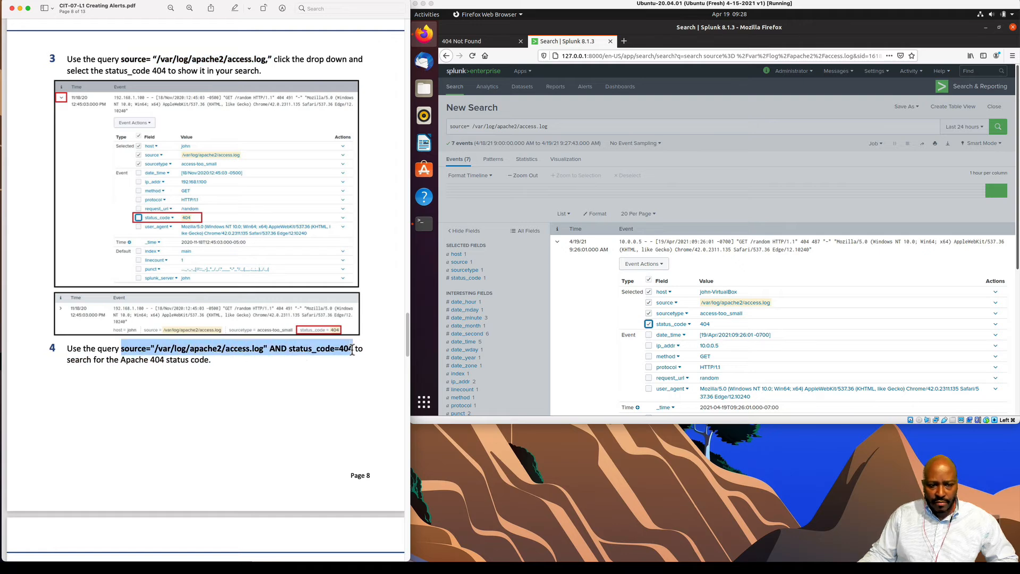
pyautogui.rightClick(352, 351)
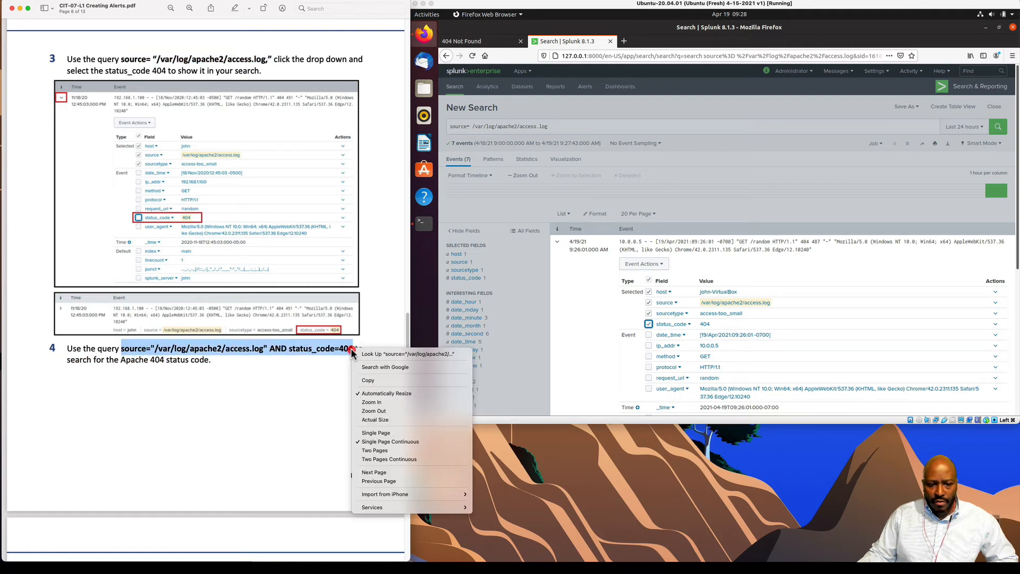
pyautogui.click(373, 380)
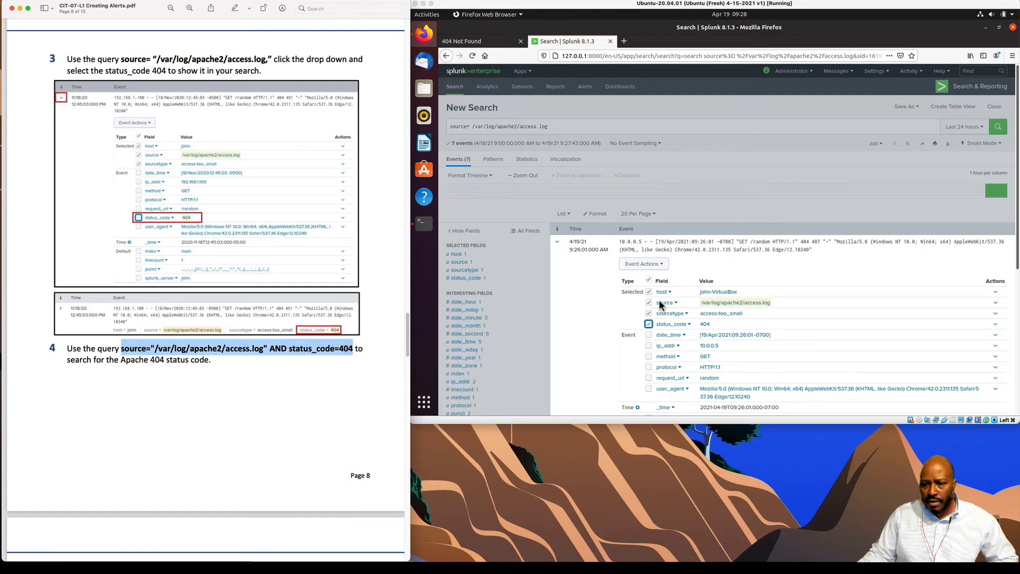
pyautogui.click(557, 241)
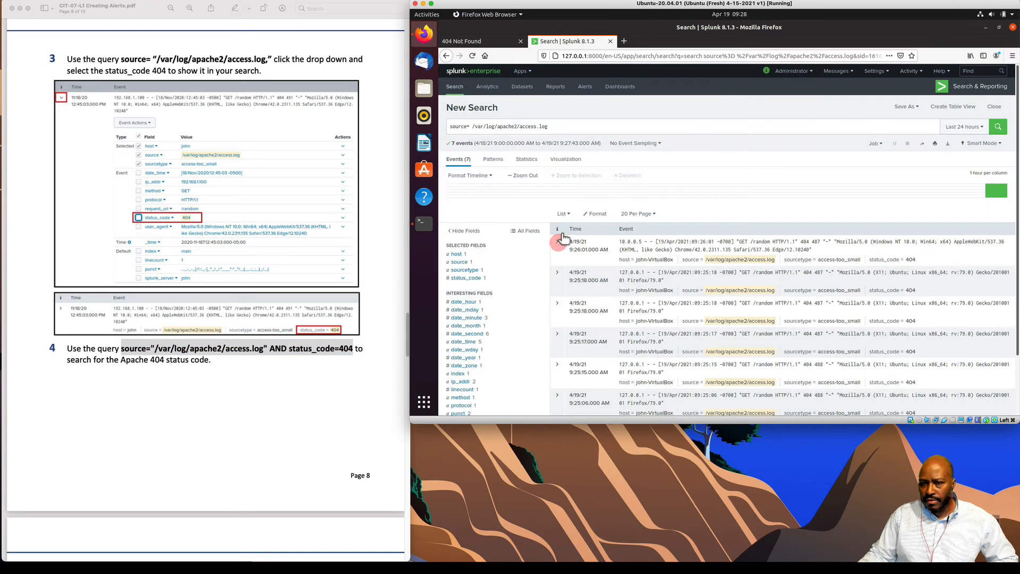
pyautogui.moveTo(550, 126); pyautogui.dragTo(453, 131)
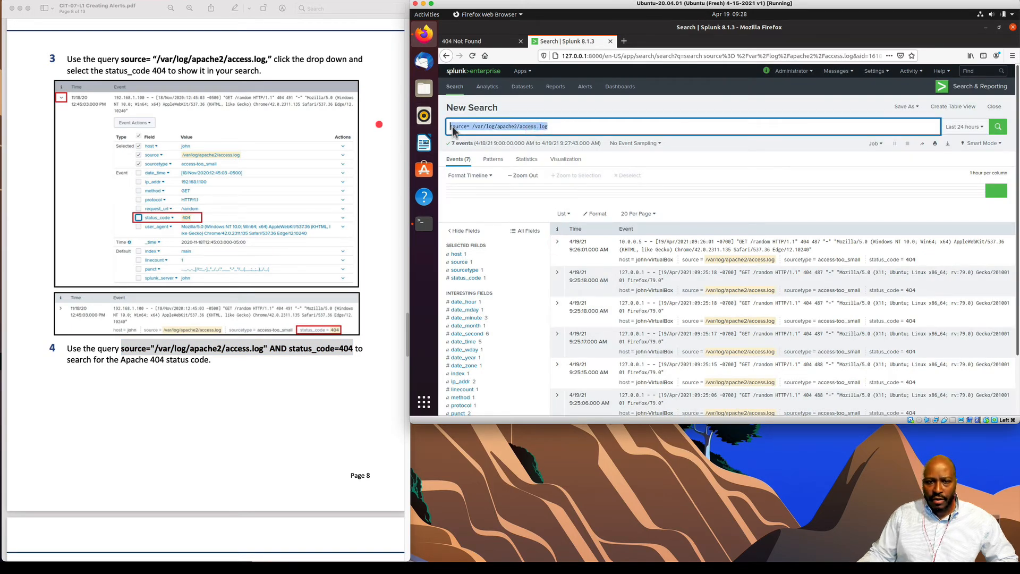
pyautogui.rightClick(453, 130)
pyautogui.hotkey('ctrl', 'v')
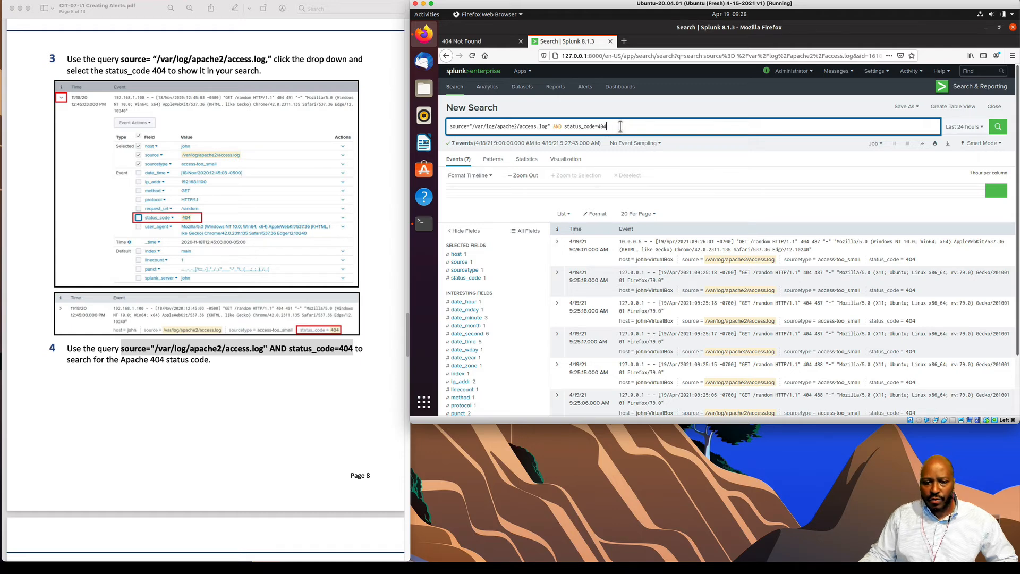
pyautogui.click(998, 128)
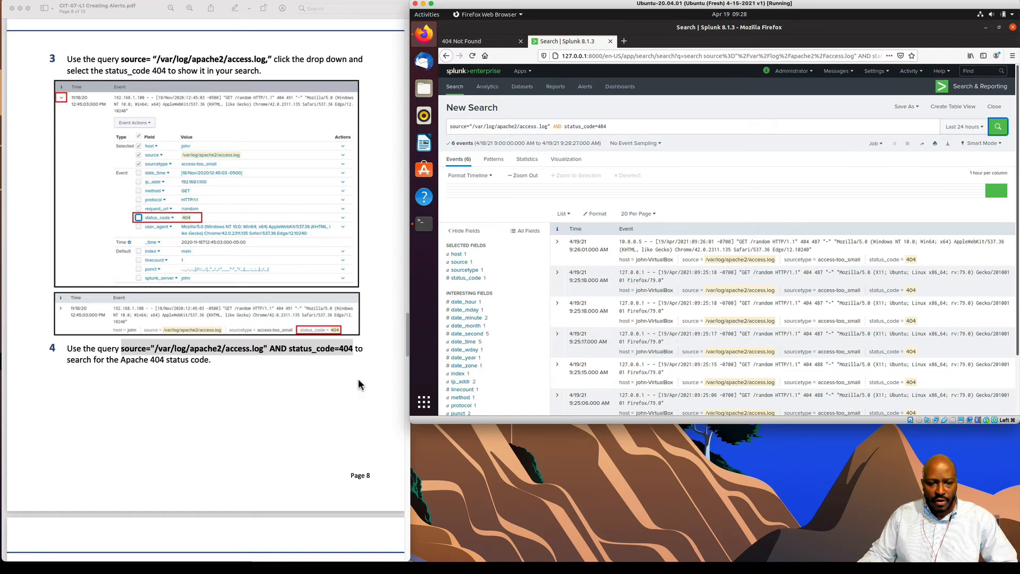
# - Start saving the 404 search as an alert, and bring up the step 6 alert settings in the lab guide
pyautogui.scroll(-10, 359, 381)
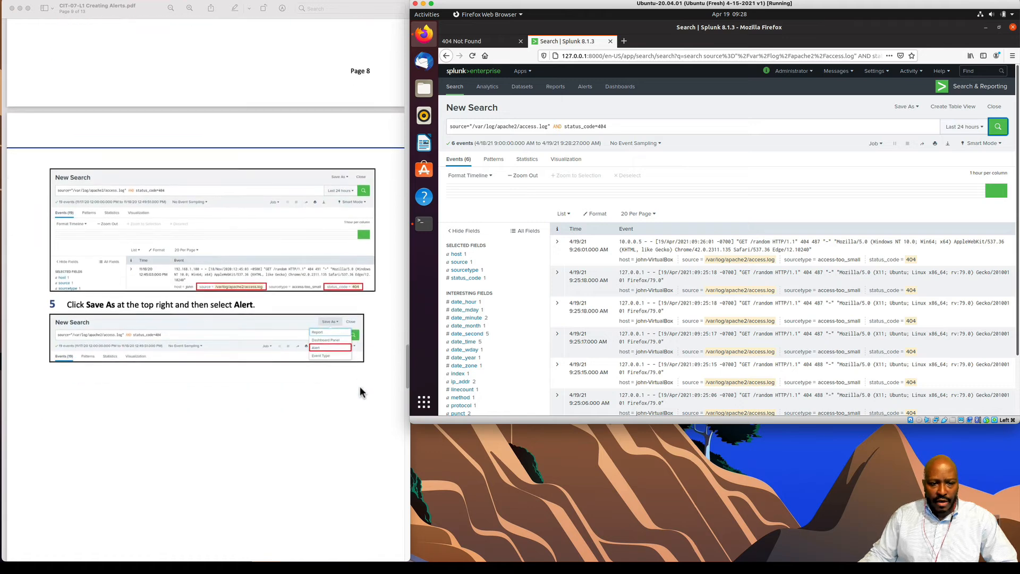
pyautogui.scroll(-1, 360, 392)
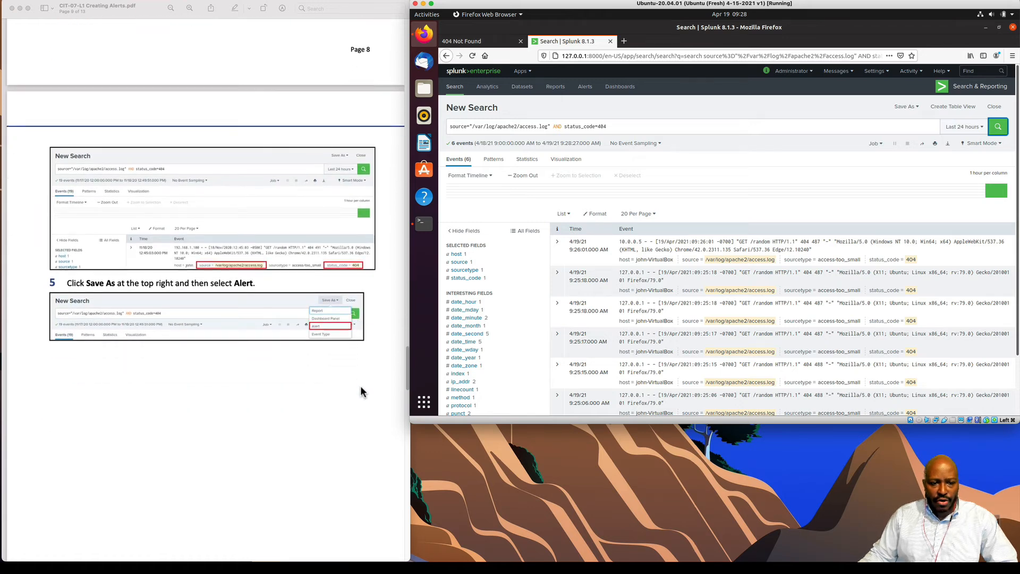
pyautogui.click(922, 110)
pyautogui.click(905, 150)
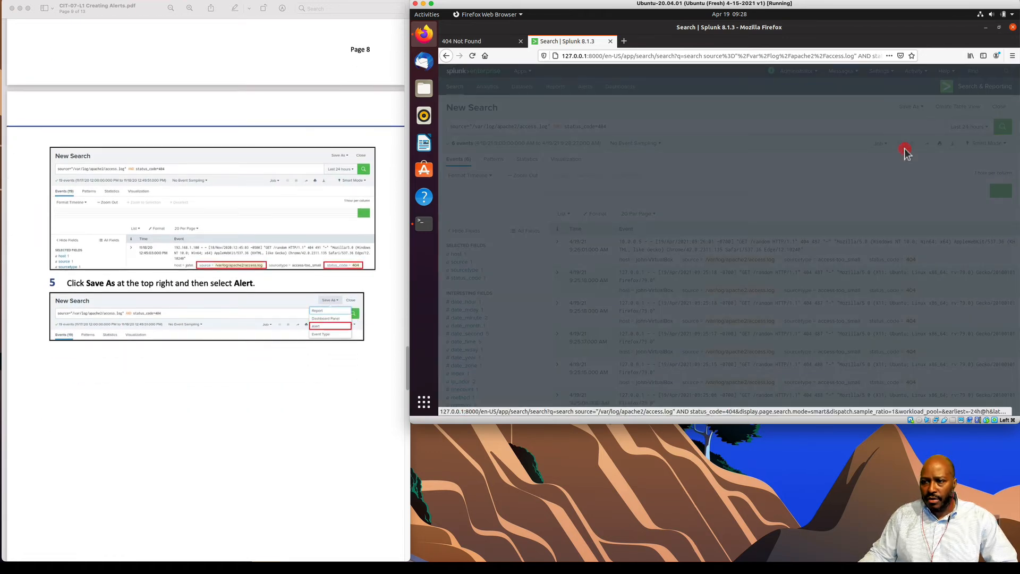
pyautogui.scroll(-15, 334, 369)
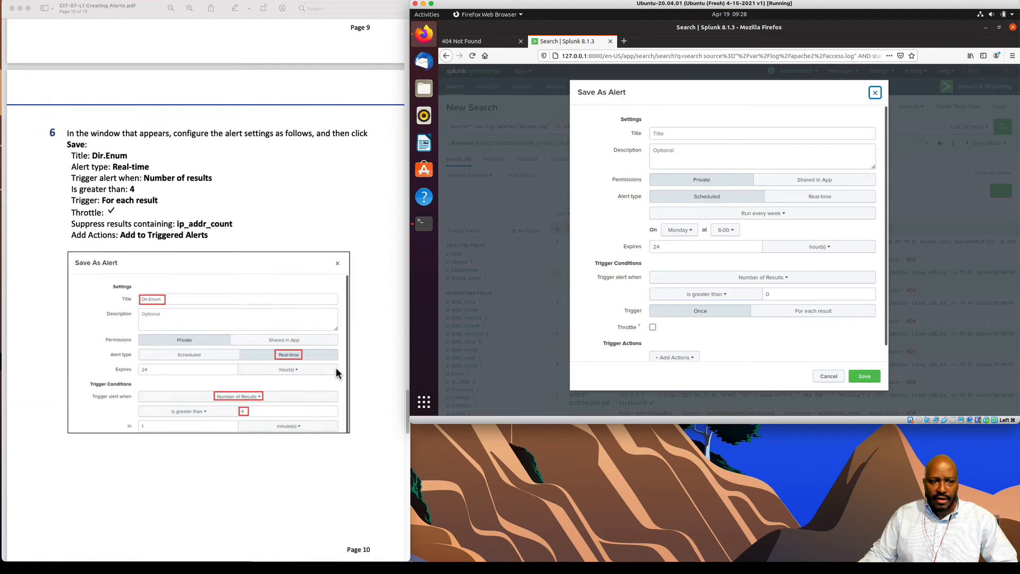
pyautogui.scroll(-2, 335, 373)
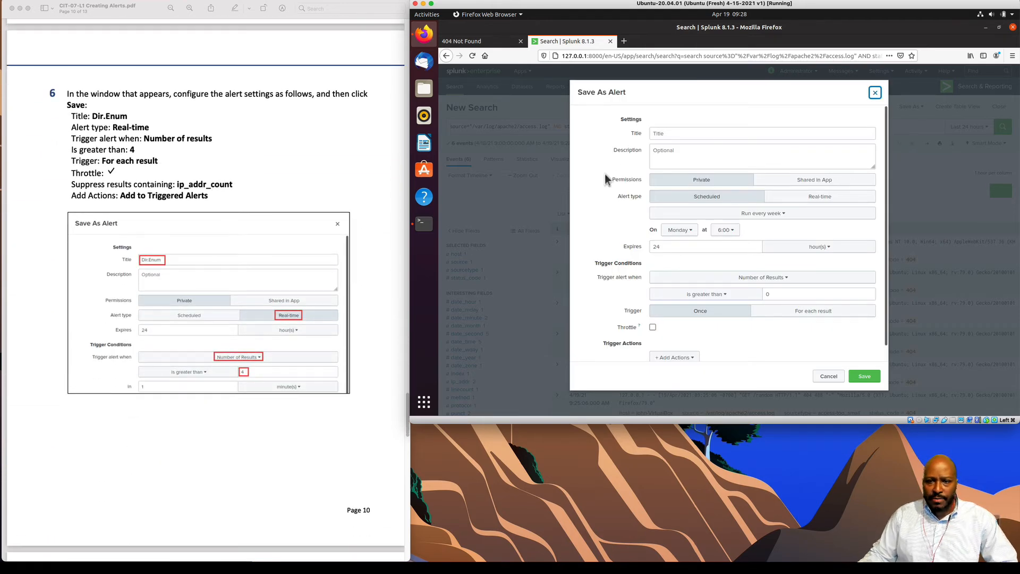
# - Title the new alert Dir.Enum and set its alert type to Real-time
pyautogui.click(661, 133)
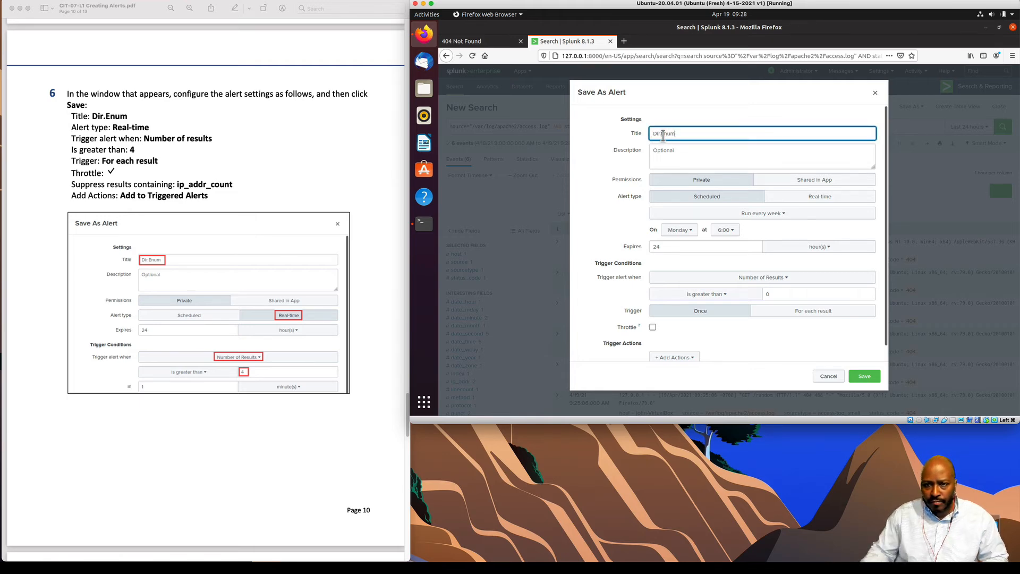
pyautogui.click(824, 197)
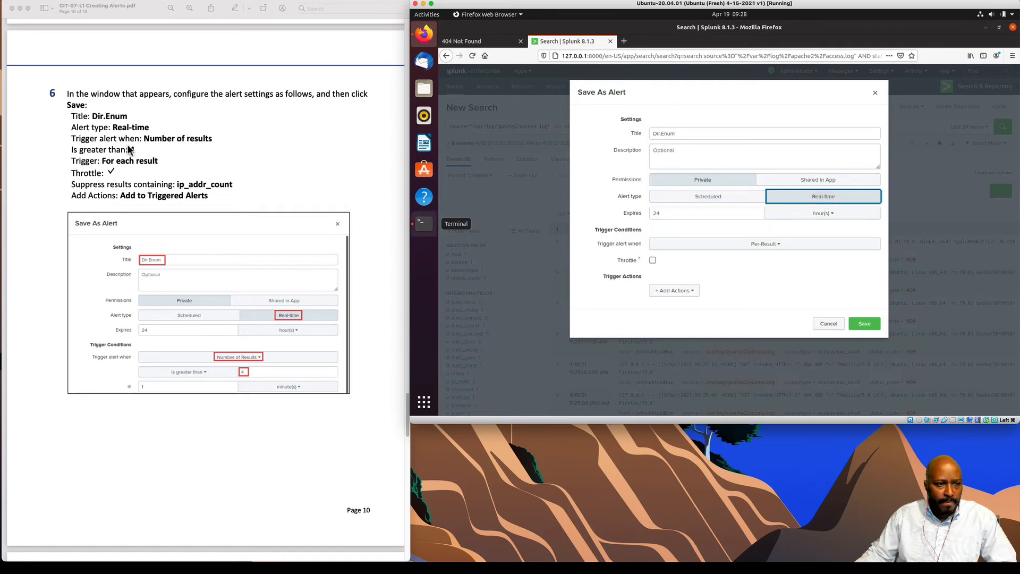
# - Set the alert to trigger for each result when the Number of Results is greater than 4
pyautogui.click(733, 247)
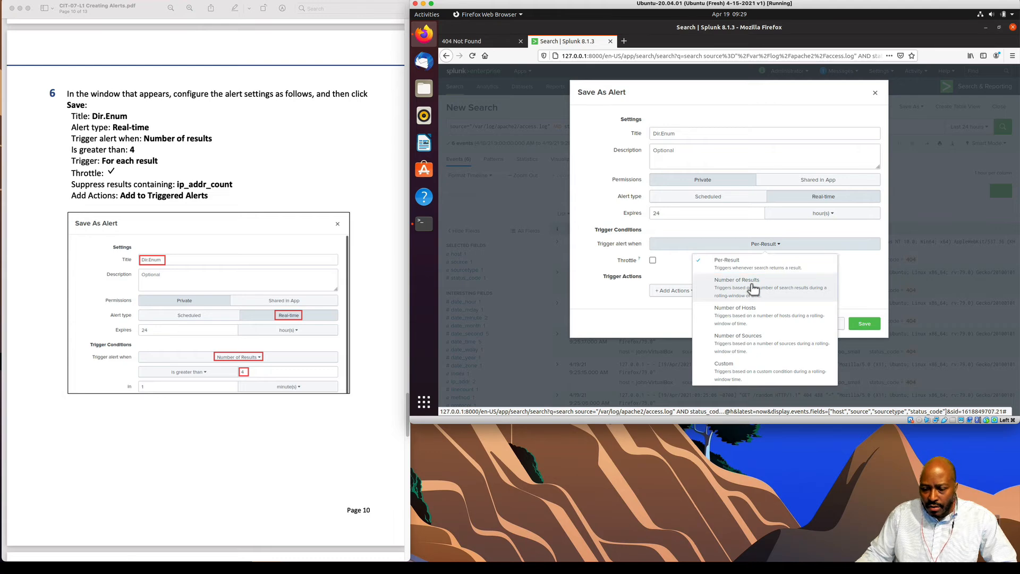
pyautogui.click(749, 292)
pyautogui.doubleClick(780, 260)
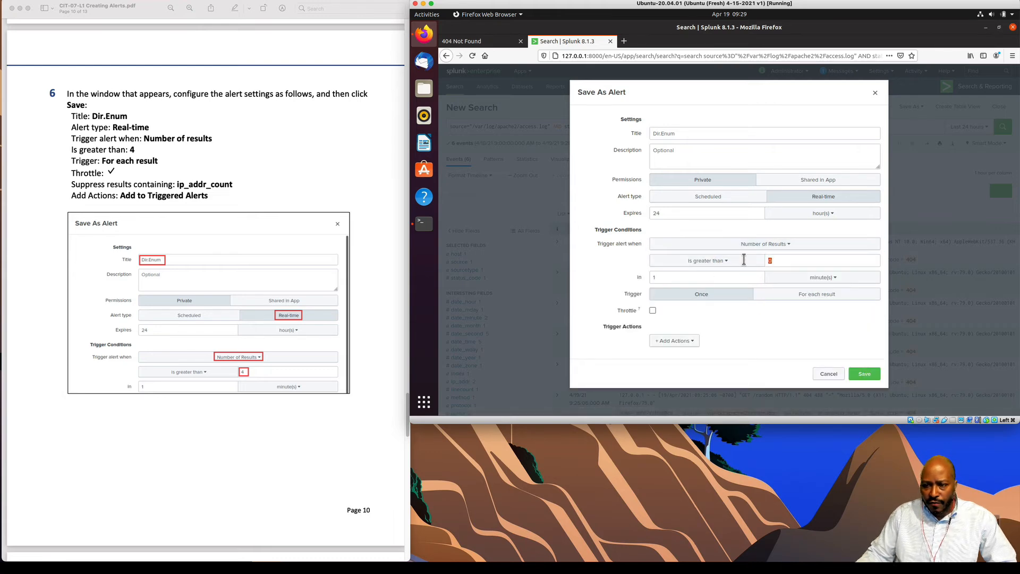
pyautogui.write('4')
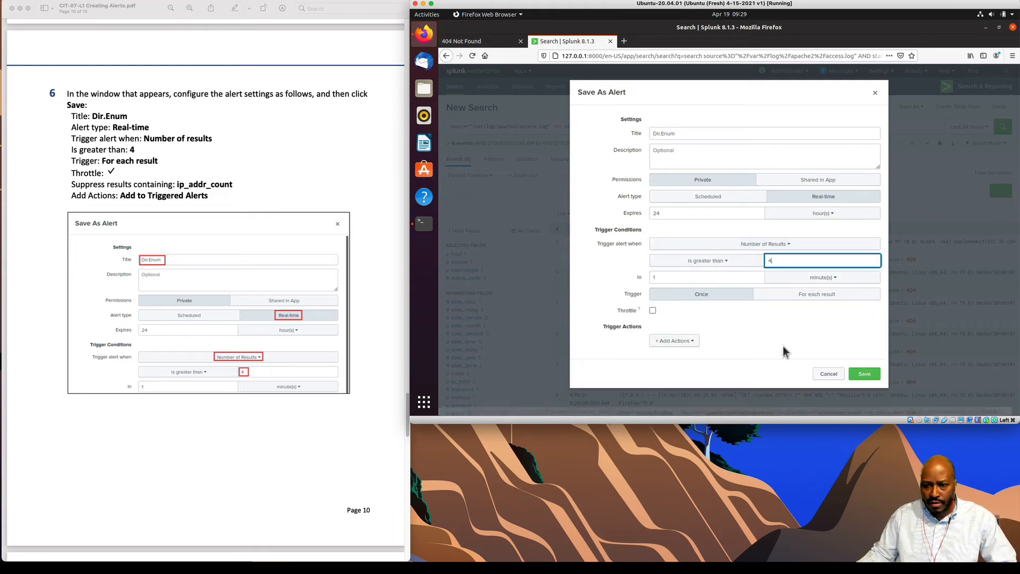
pyautogui.click(808, 299)
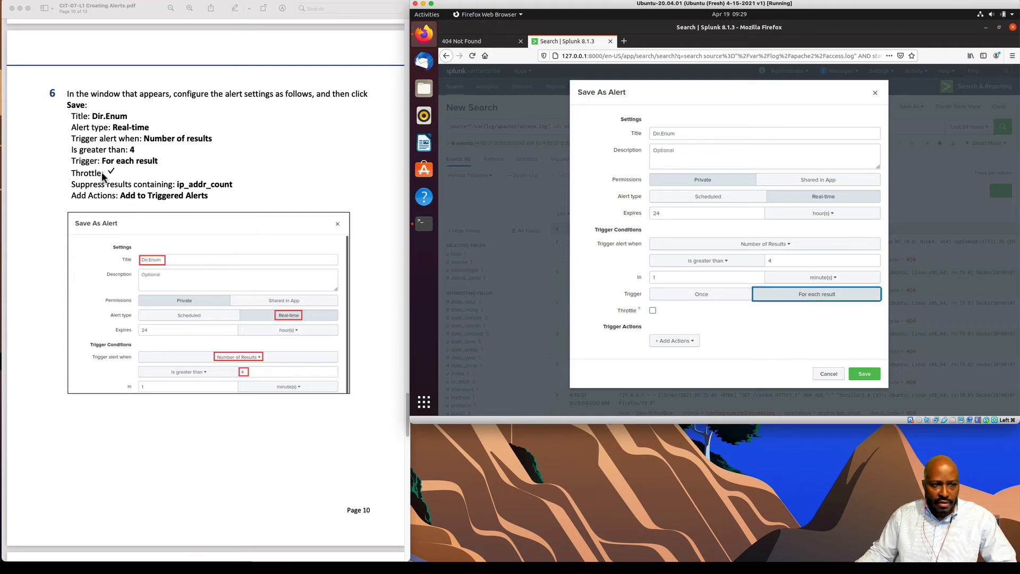
# - Enable throttling for the alert and suppress results containing the field value ip_addr_count
pyautogui.click(652, 312)
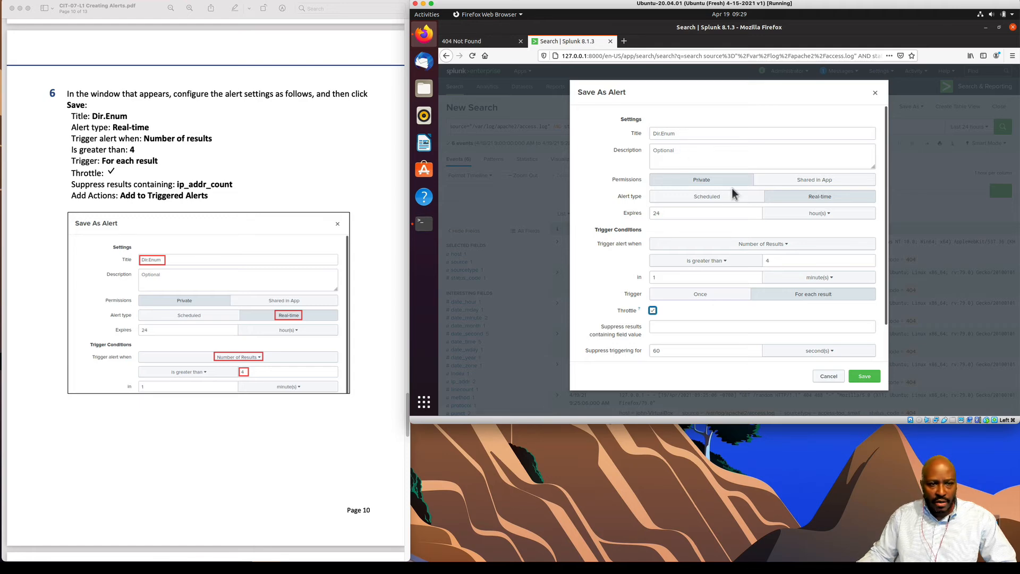
pyautogui.click(821, 196)
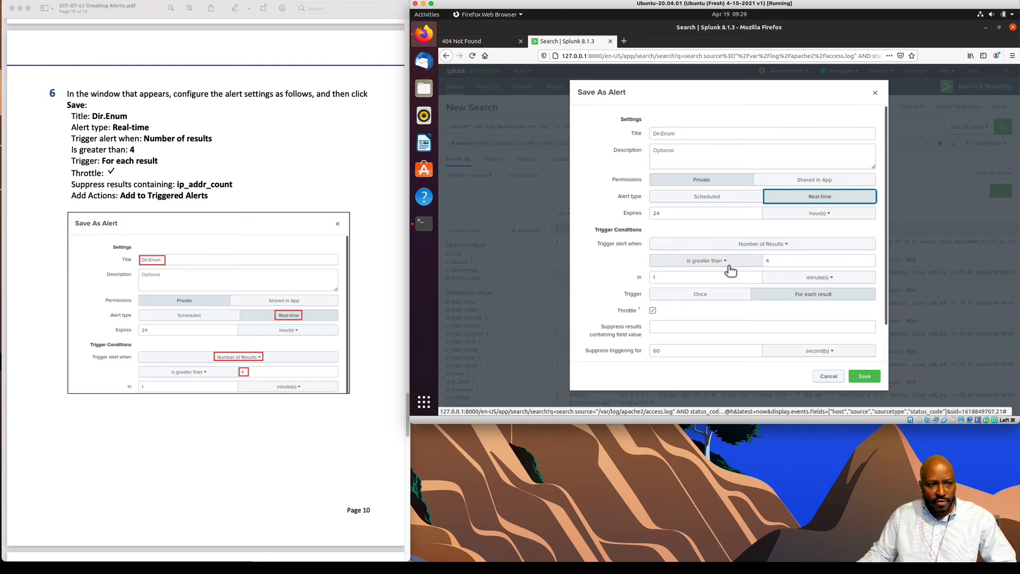
pyautogui.click(822, 295)
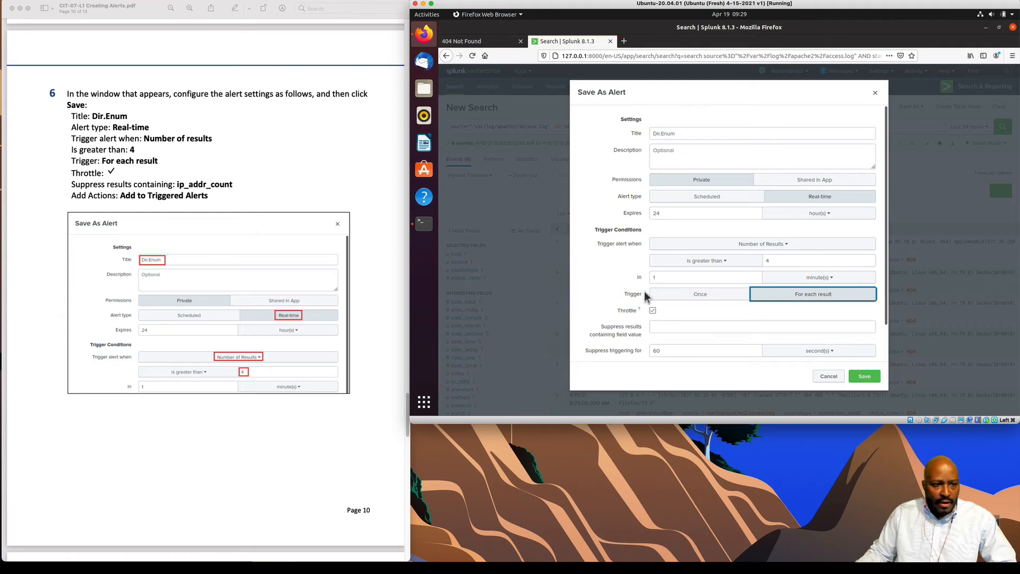
pyautogui.click(669, 328)
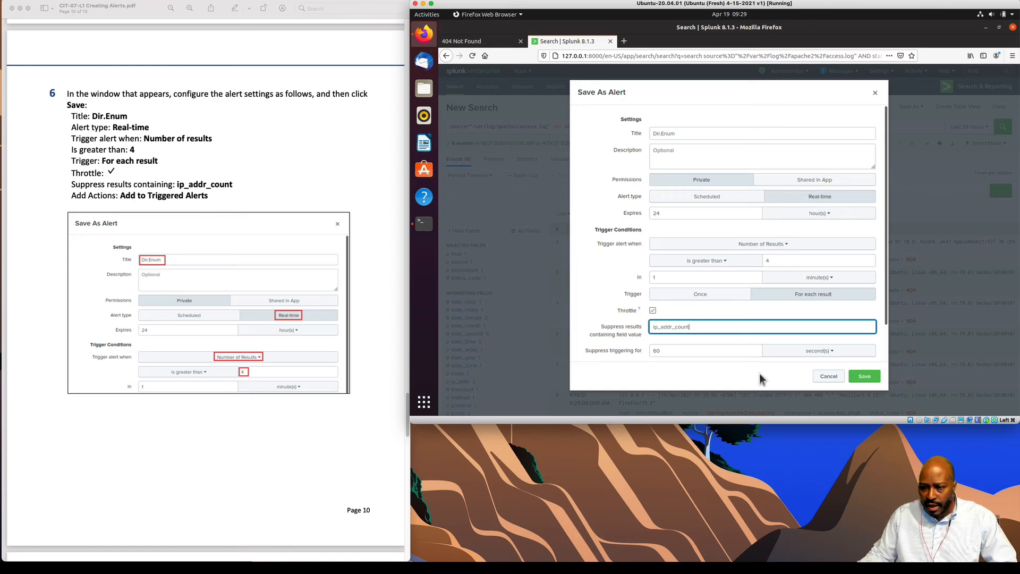
# - Add the Add to Triggered Alerts action with its default severity, and save the alert
pyautogui.scroll(-2, 694, 359)
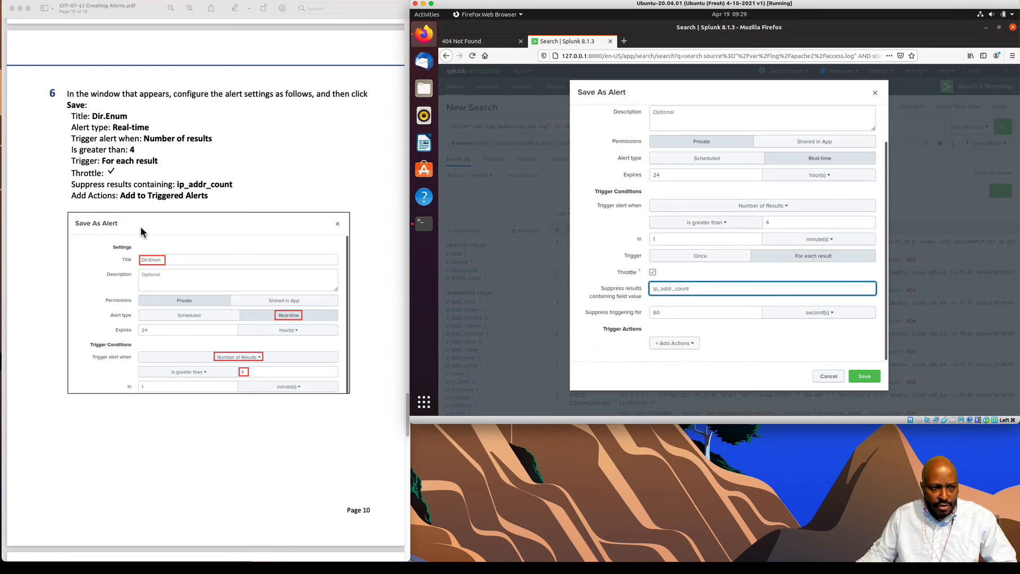
pyautogui.click(696, 344)
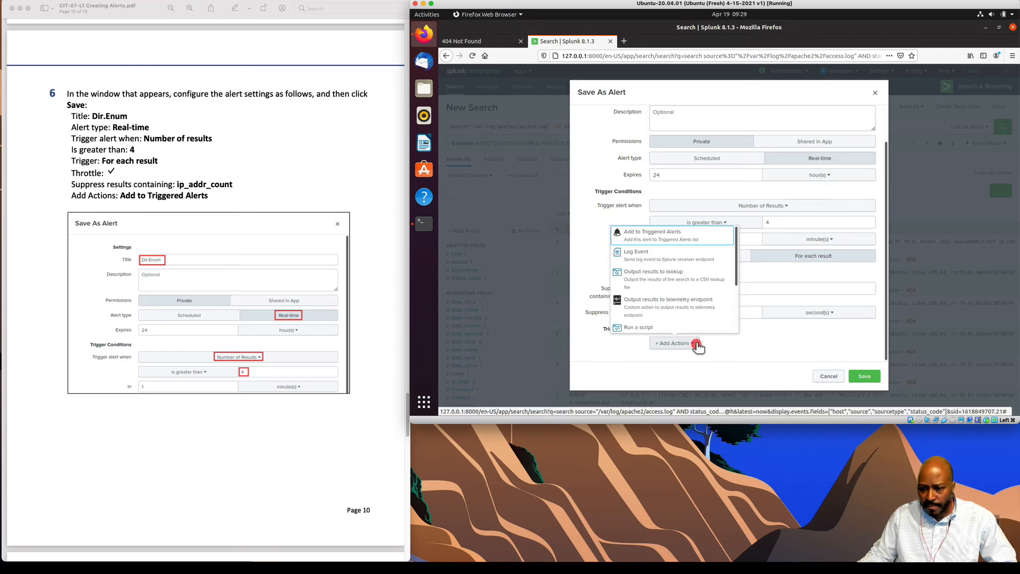
pyautogui.click(661, 238)
pyautogui.scroll(-10, 294, 418)
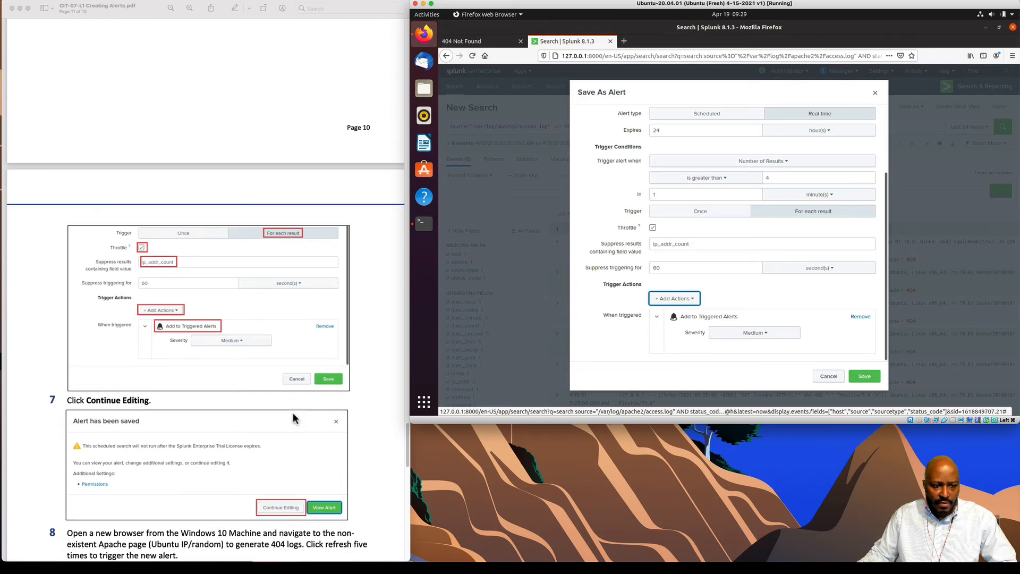
pyautogui.scroll(-2, 292, 412)
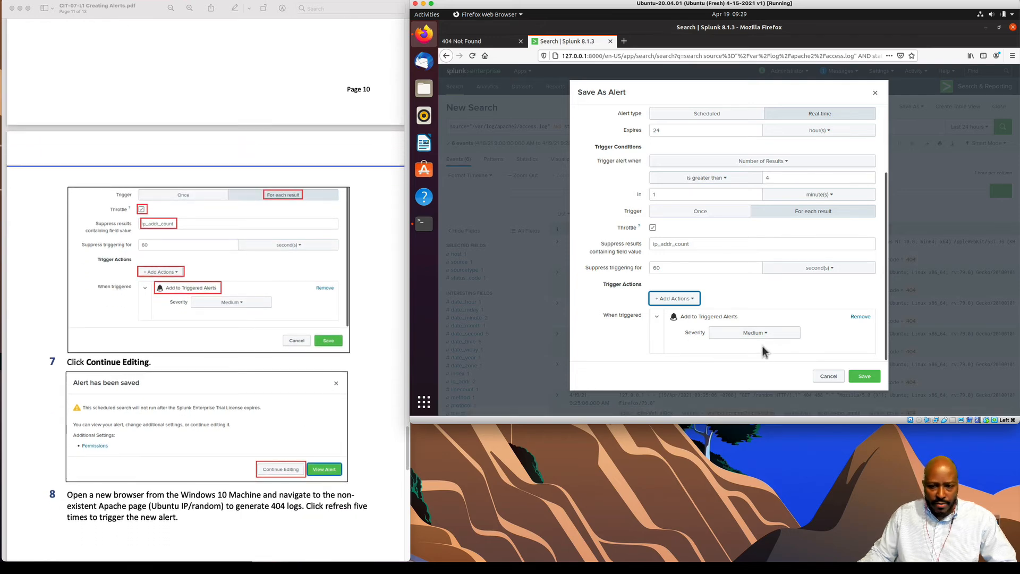
pyautogui.click(864, 376)
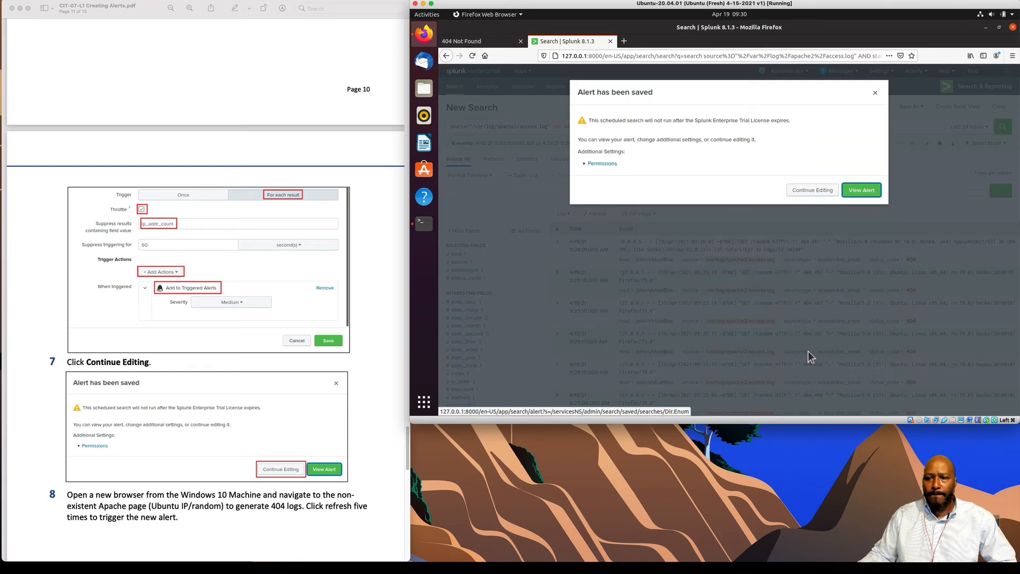
# - Choose to continue editing after saving the alert, and bring up step 8 in the lab guide
pyautogui.scroll(-5, 271, 381)
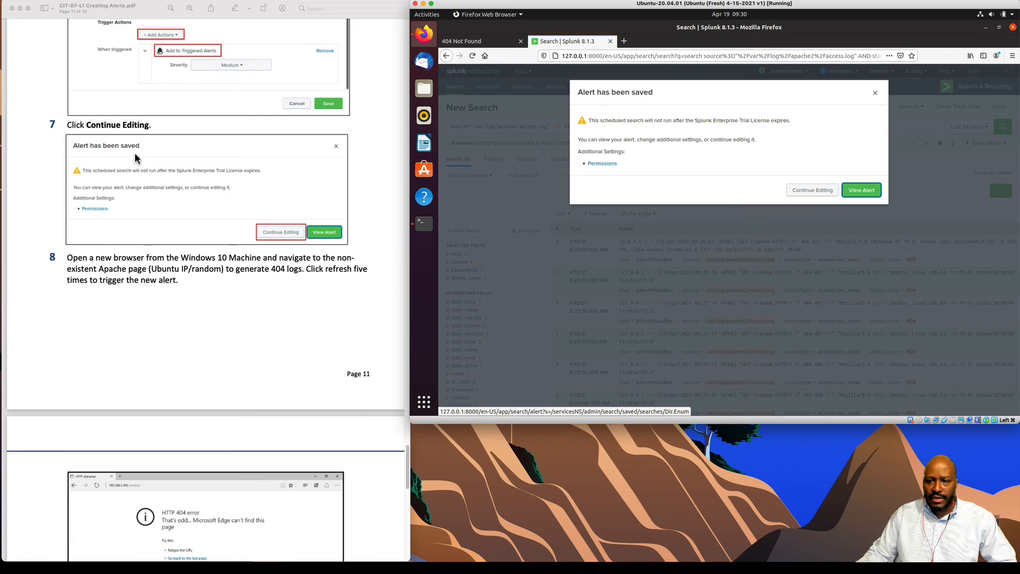
pyautogui.click(801, 193)
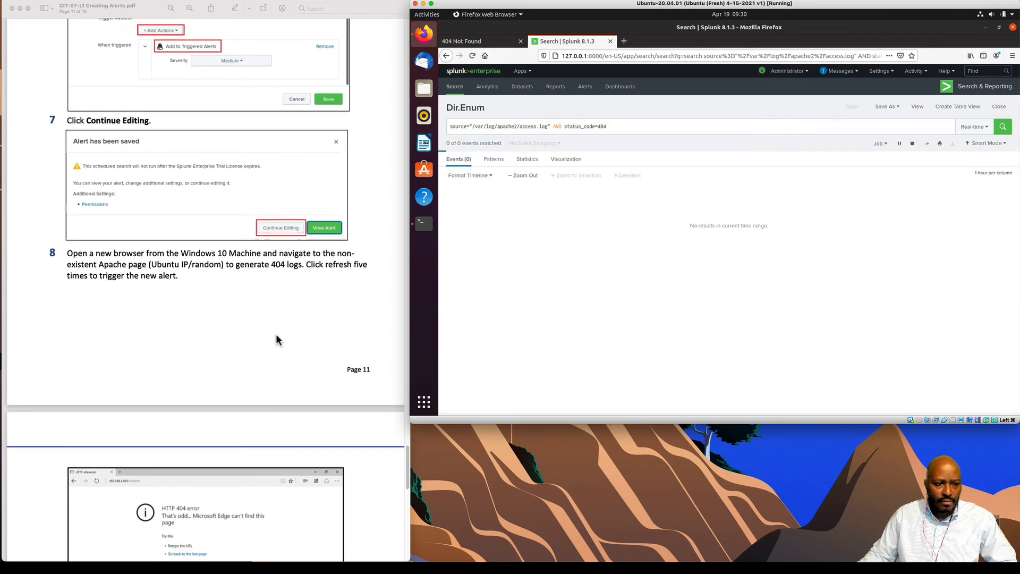
pyautogui.scroll(-1, 277, 338)
pyautogui.scroll(-1, 276, 335)
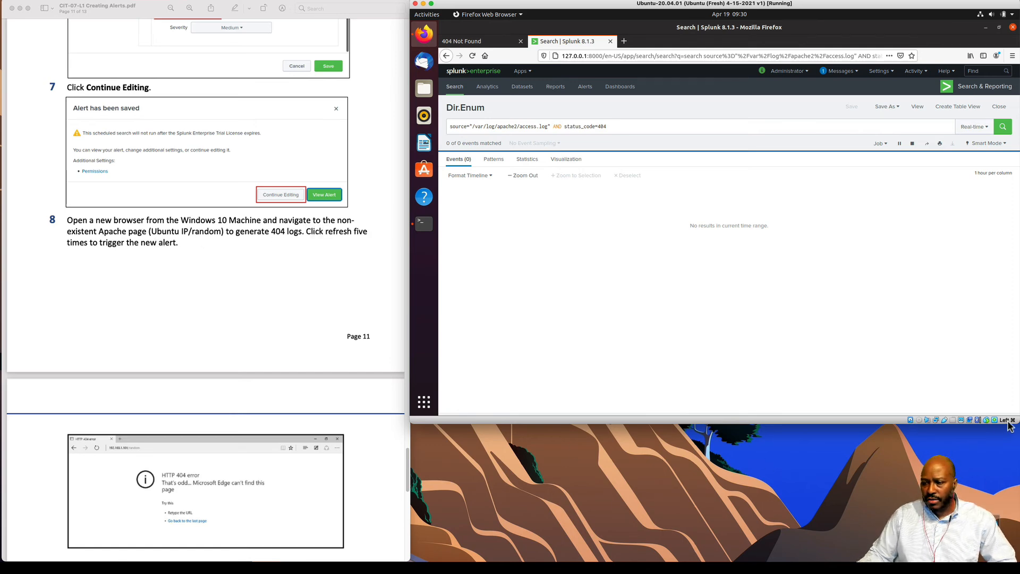
# - Shrink the Ubuntu VM window, switch to the Windows 10 VM, and reload 10.0.0.3/random in Edge
pyautogui.moveTo(1010, 425); pyautogui.dragTo(998, 372)
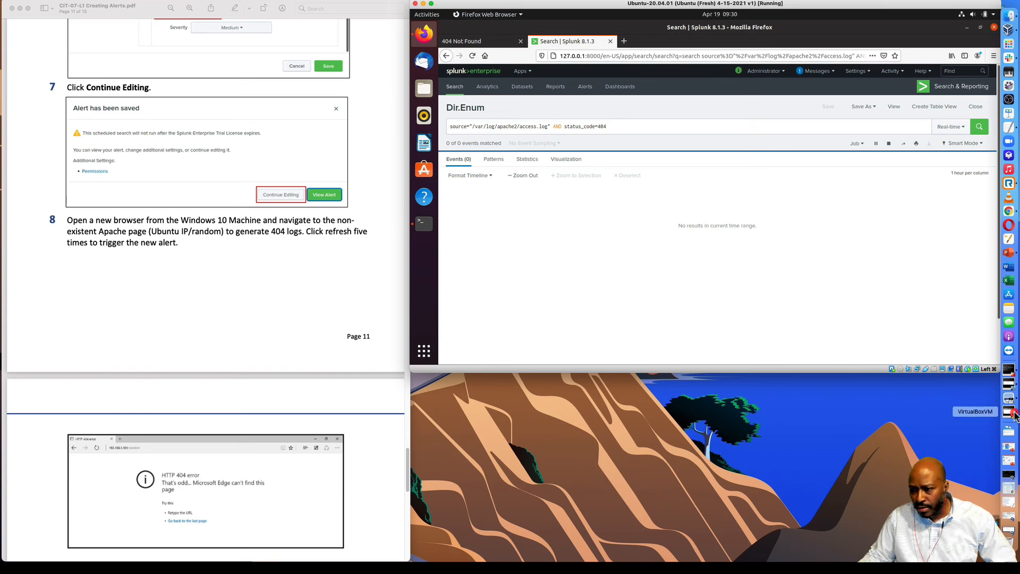
pyautogui.click(1011, 383)
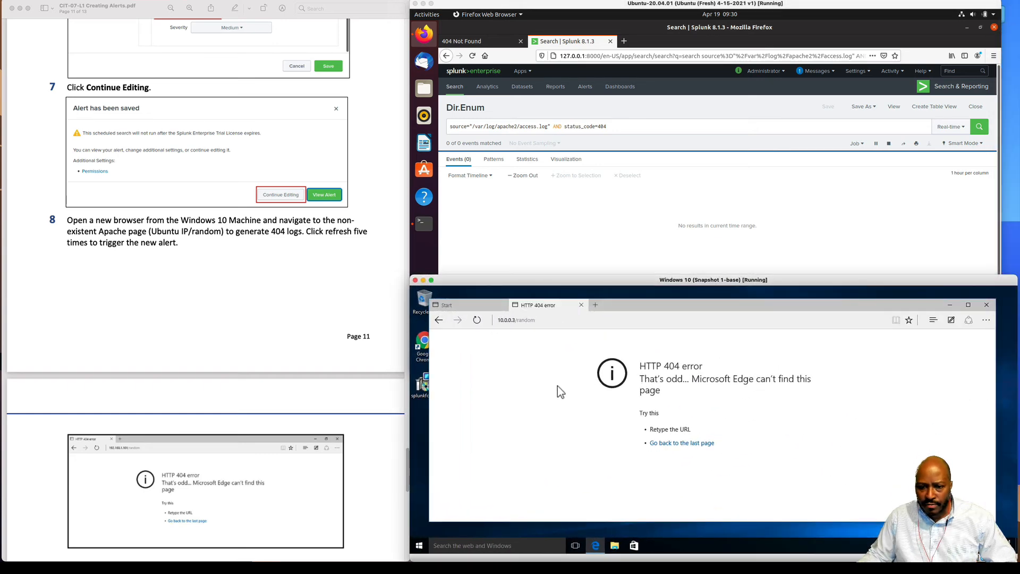
pyautogui.click(546, 325)
pyautogui.click(578, 321)
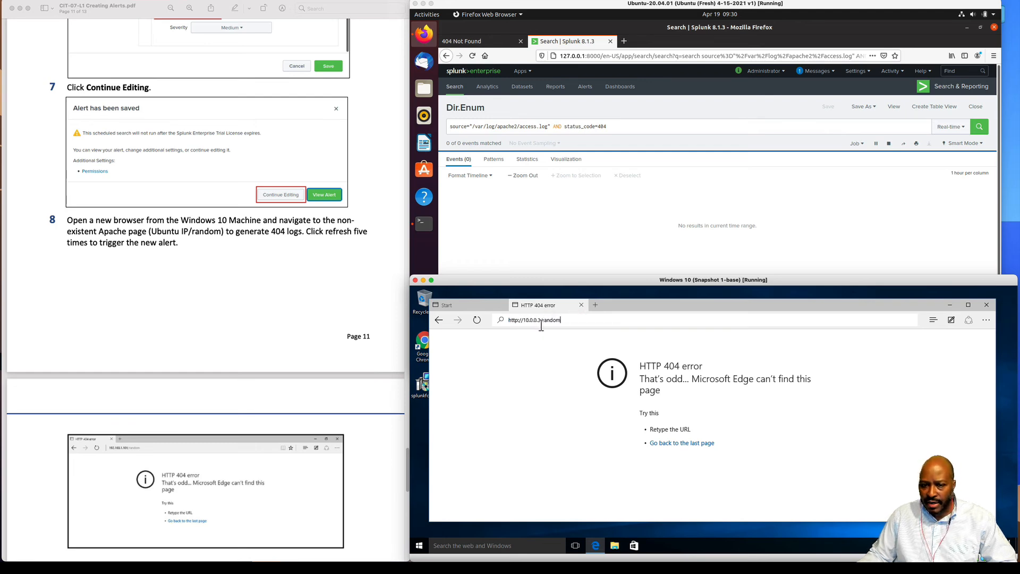
pyautogui.click(576, 321)
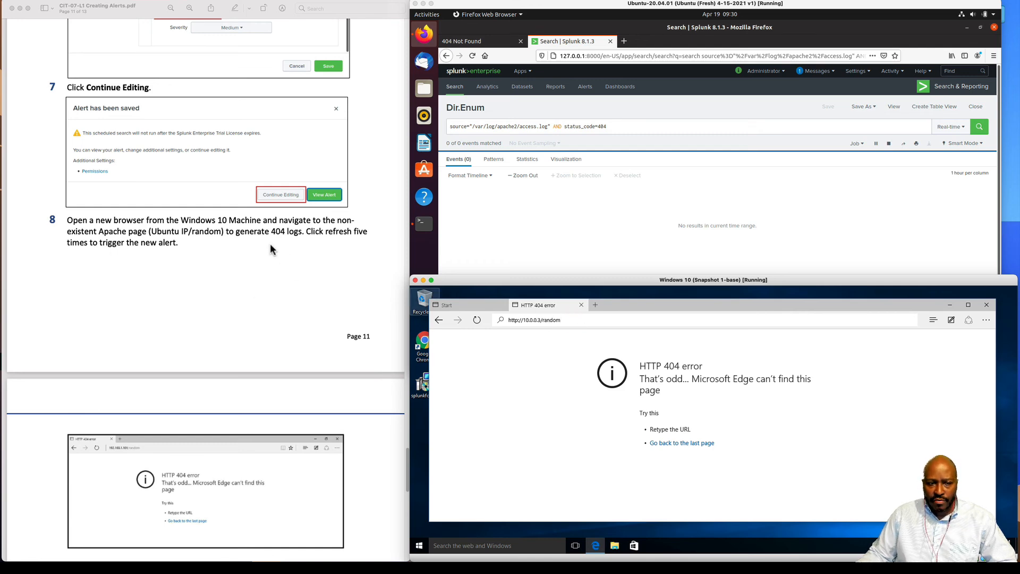
pyautogui.click(477, 320)
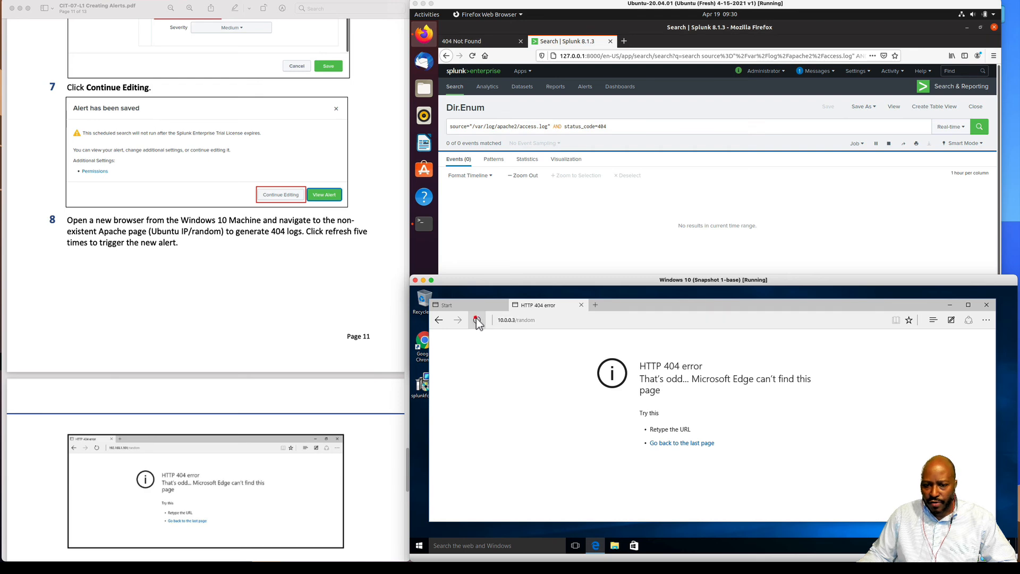
# - Request the non-existent page 10.0.0.3/random repeatedly, well over five times, to generate 404 logs for the alert
pyautogui.click(568, 320)
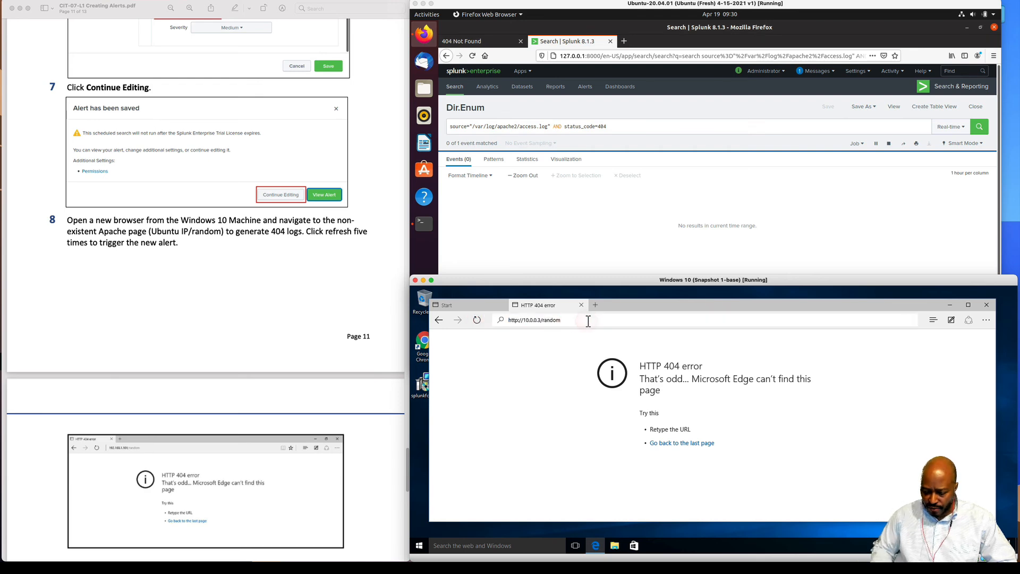
pyautogui.press('Return')
pyautogui.click(588, 321)
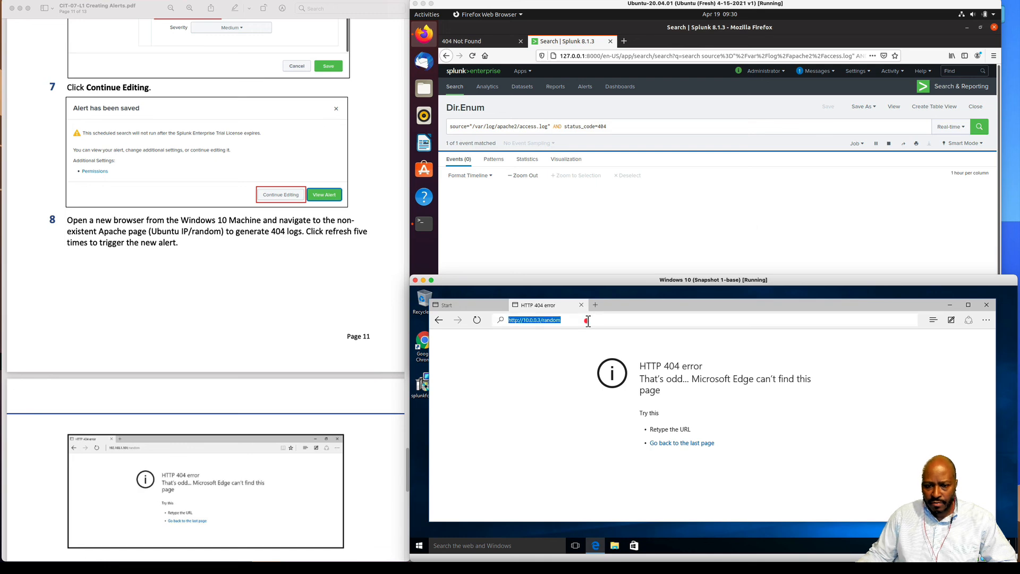
pyautogui.press('Return')
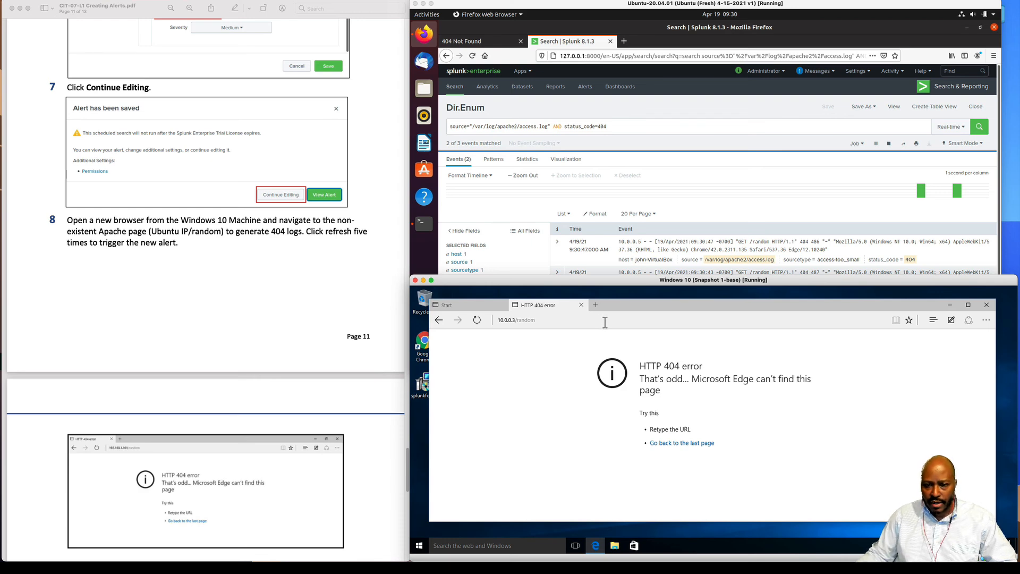
pyautogui.click(605, 321)
pyautogui.click(475, 321)
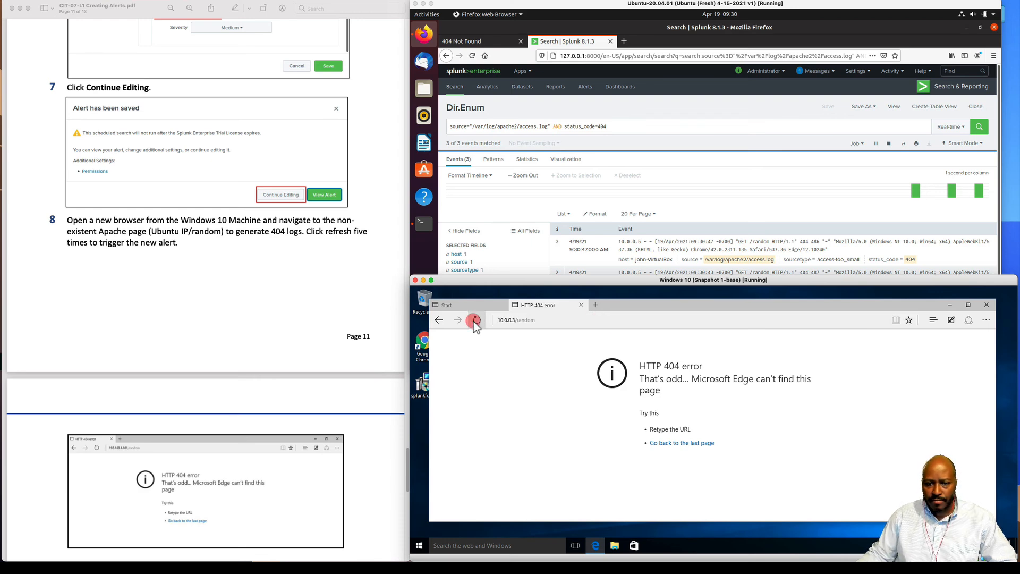
pyautogui.click(474, 321)
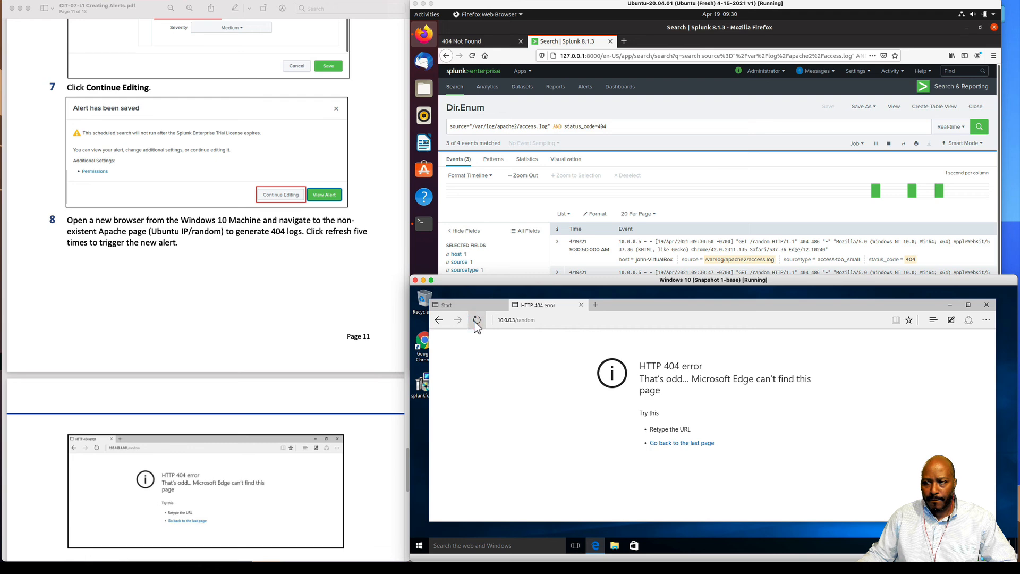
pyautogui.click(476, 321)
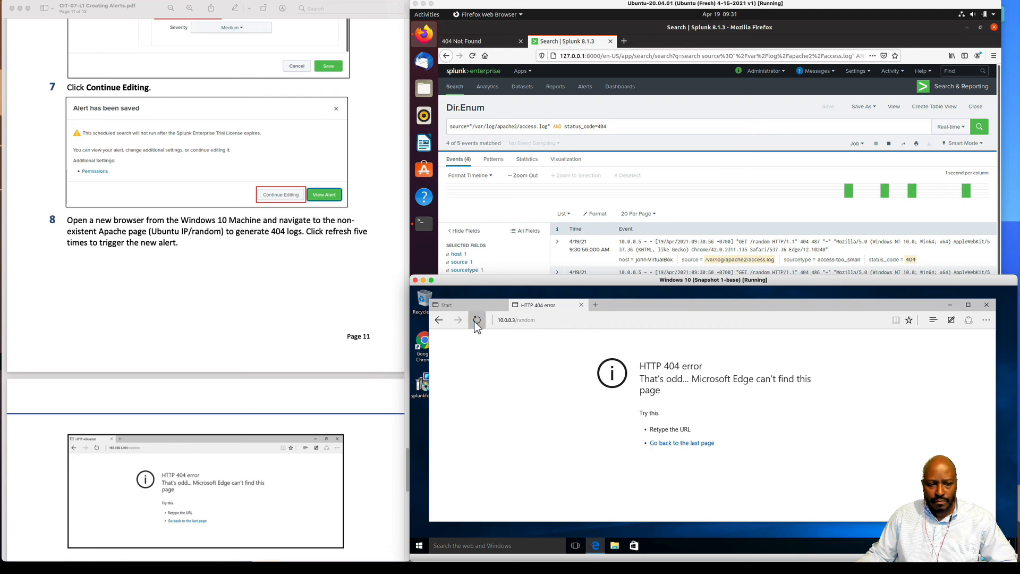
pyautogui.click(476, 321)
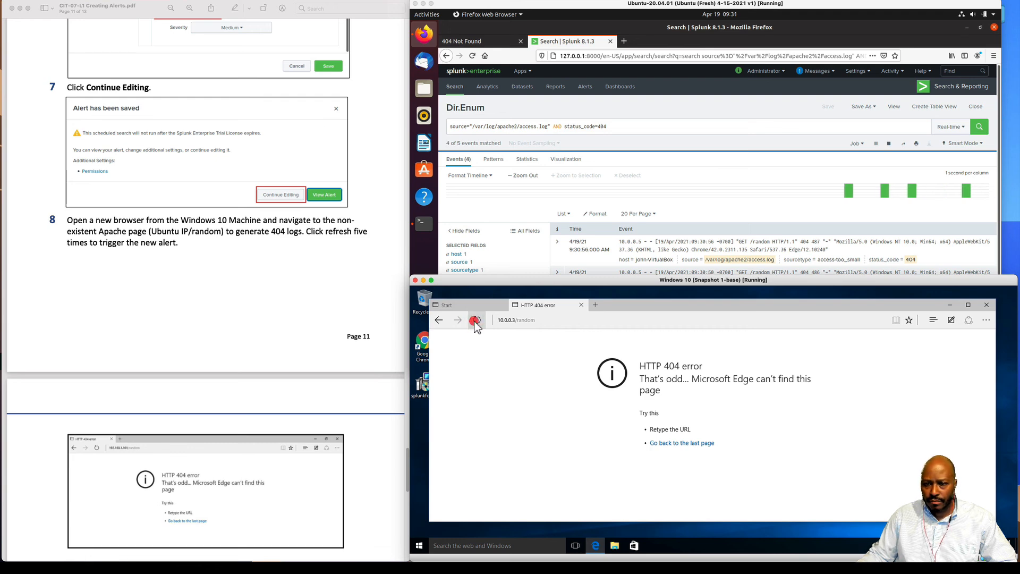
pyautogui.click(475, 321)
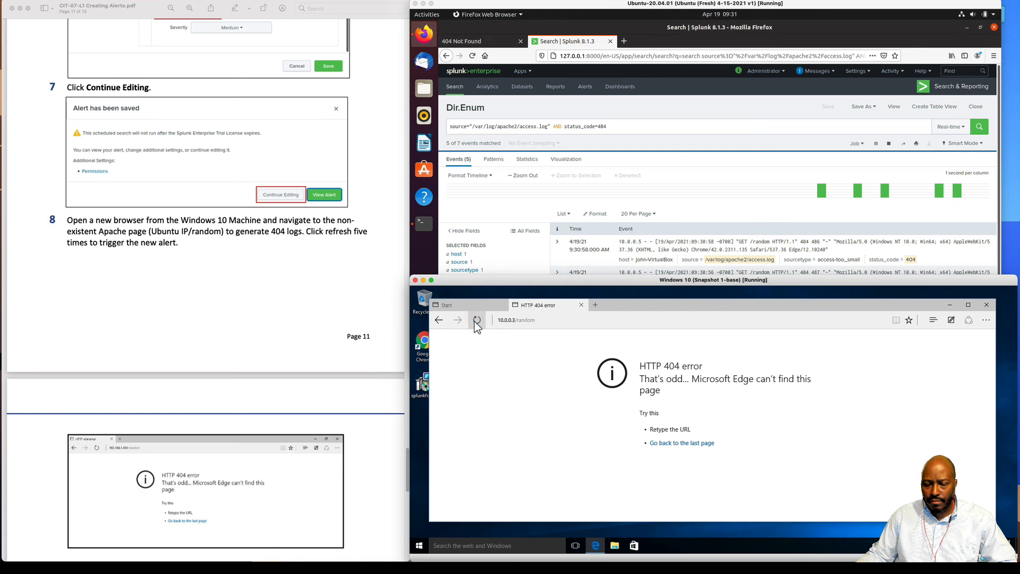
pyautogui.click(475, 321)
pyautogui.click(475, 321)
pyautogui.click(476, 321)
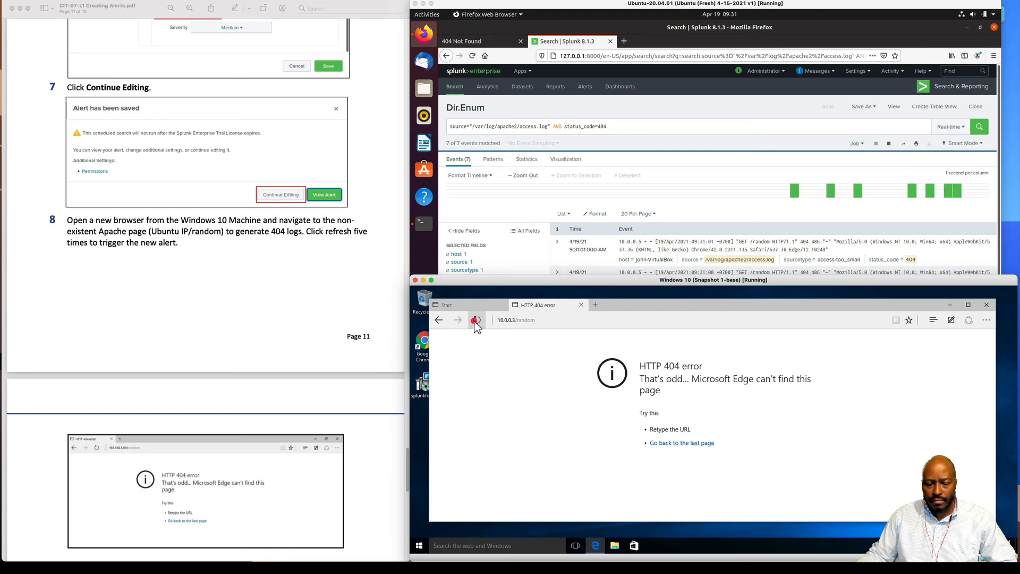
pyautogui.click(476, 321)
pyautogui.click(476, 321)
pyautogui.click(476, 321)
pyautogui.click(475, 321)
pyautogui.click(475, 321)
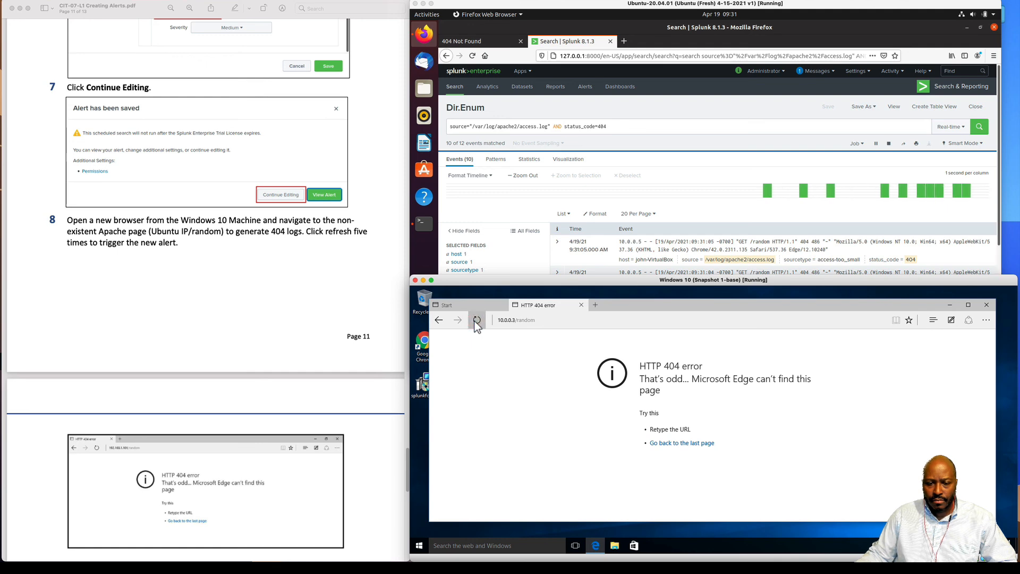
pyautogui.click(475, 321)
pyautogui.click(475, 321)
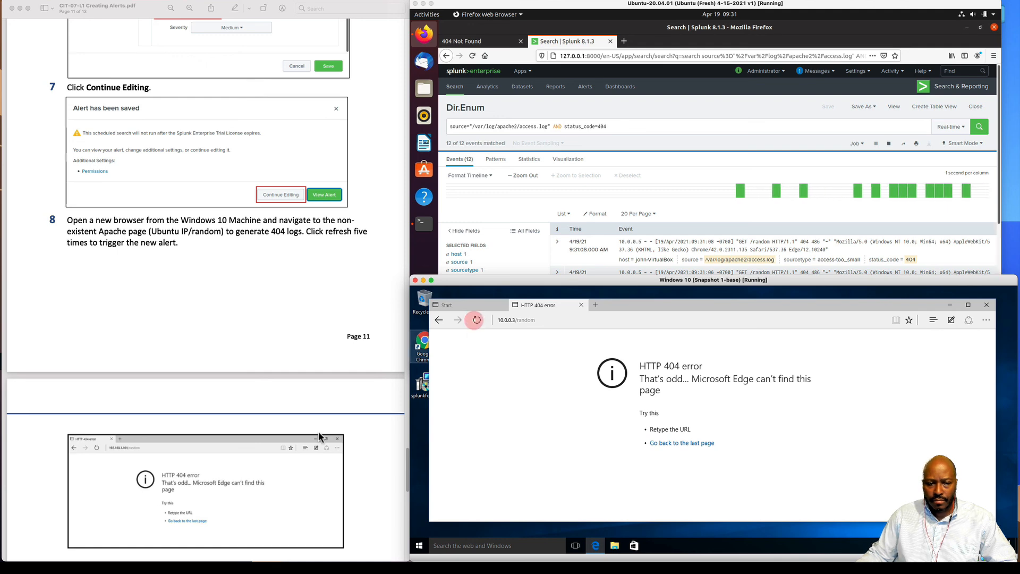
# - Bring up step 9 in the lab guide and open Splunk's Triggered Alerts page in the Ubuntu VM
pyautogui.scroll(-7, 318, 435)
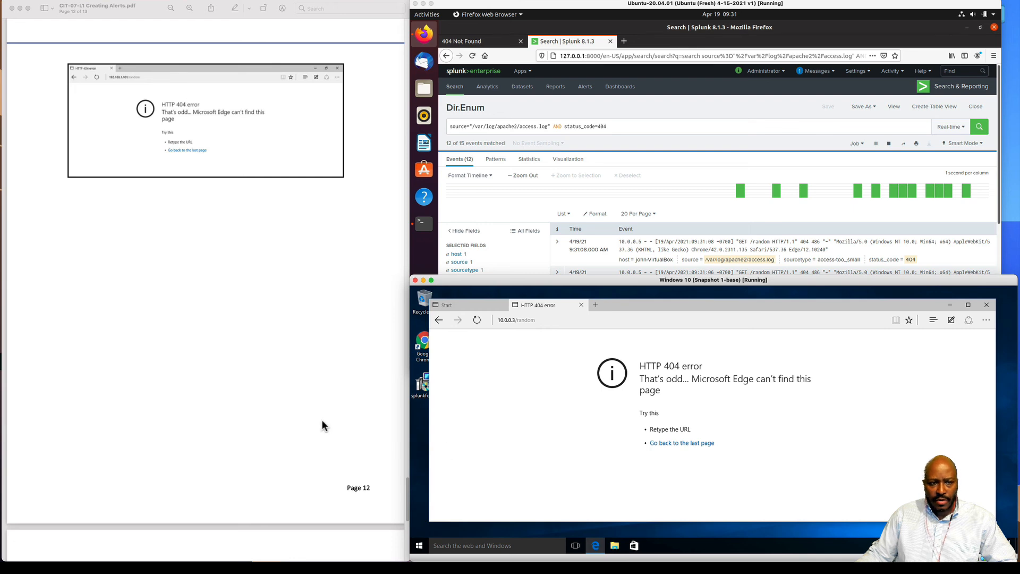
pyautogui.scroll(-9, 323, 425)
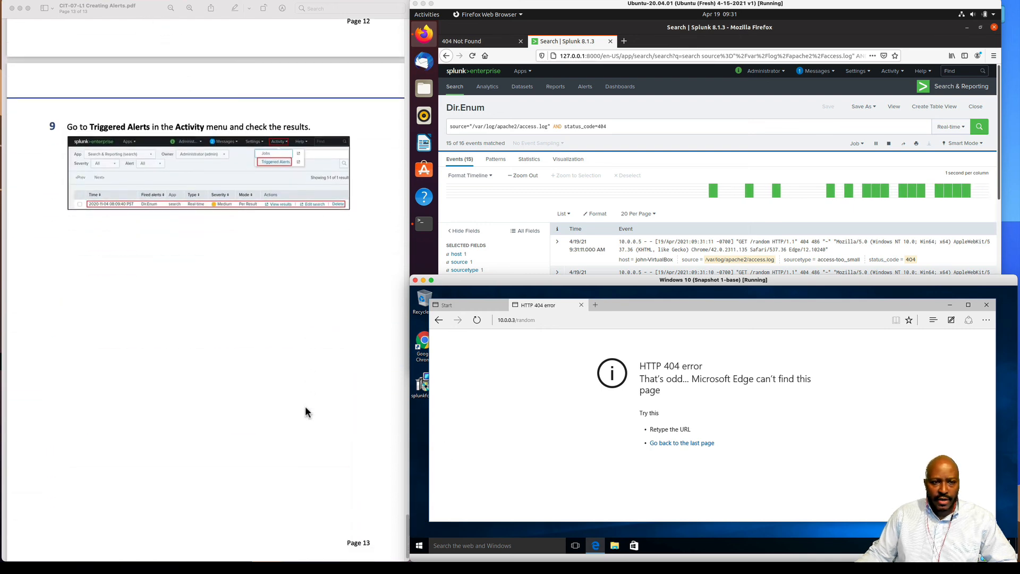
pyautogui.scroll(-1, 305, 412)
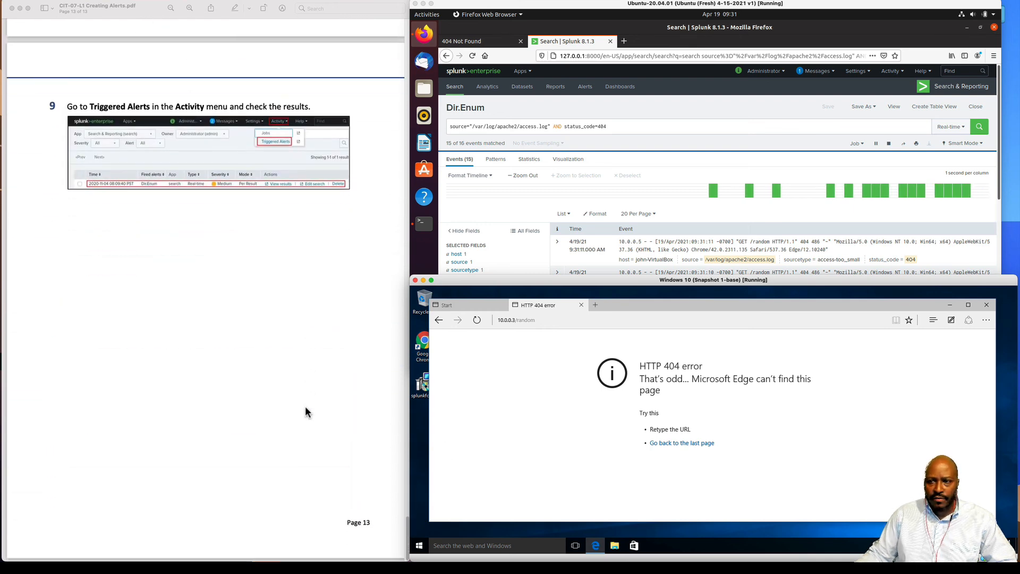
pyautogui.click(891, 72)
pyautogui.click(891, 72)
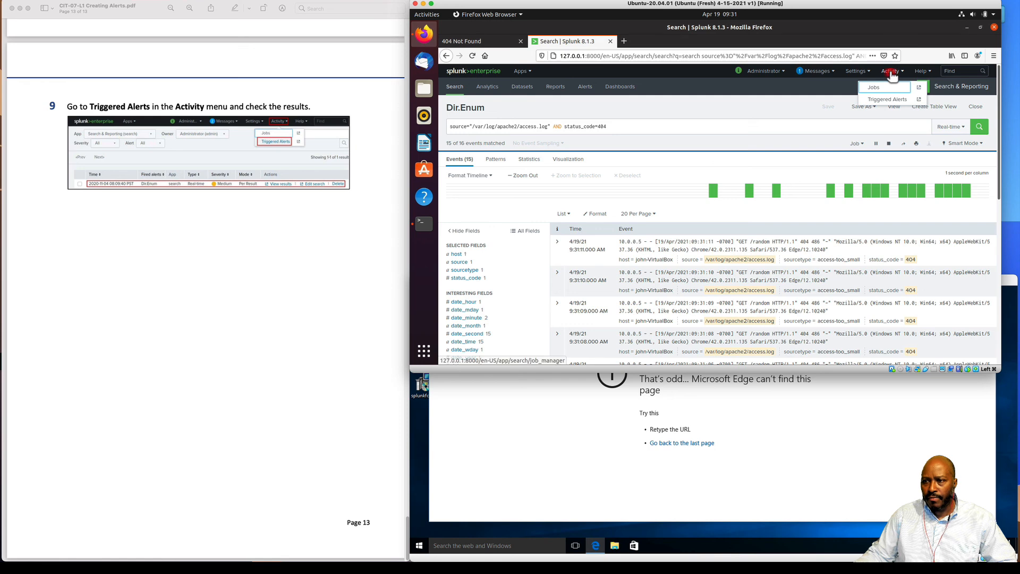
pyautogui.click(890, 101)
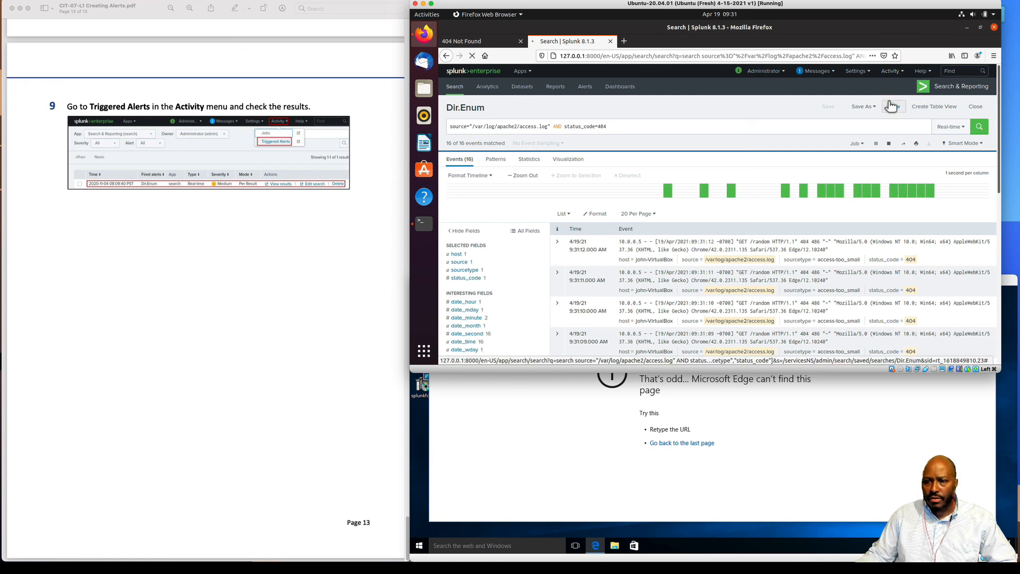